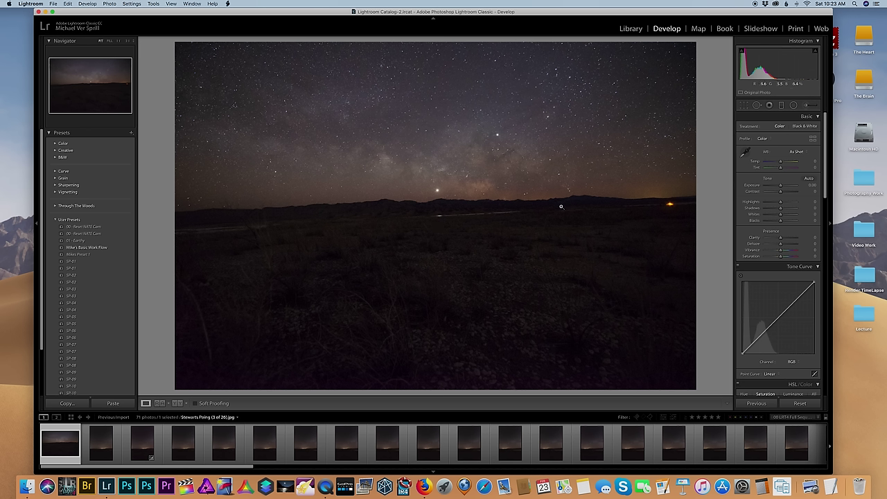
Zoom in on the horizon of the single wide landscape photo to examine its noise, and return to the full view.
left_click(480, 209)
mouse_move(485, 238)
left_mouse_down()
mouse_move(447, 203)
mouse_move(448, 269)
mouse_move(411, 206)
mouse_move(485, 247)
left_mouse_up()
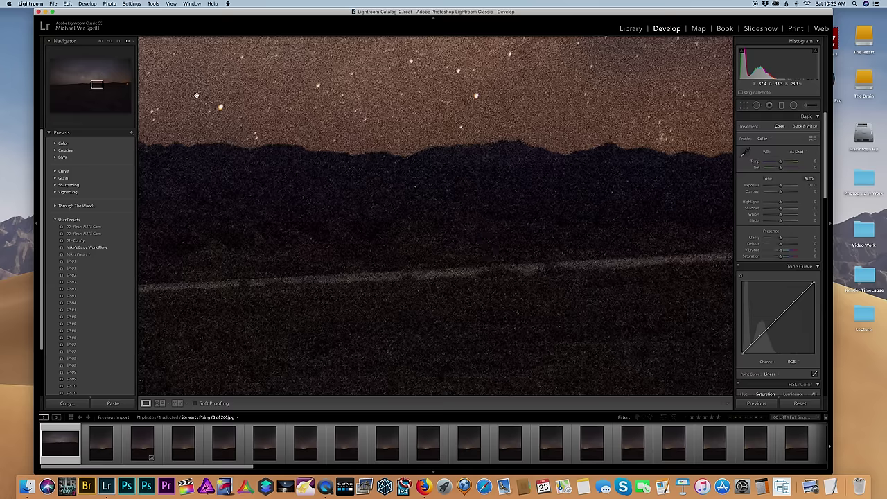
left_click(298, 256)
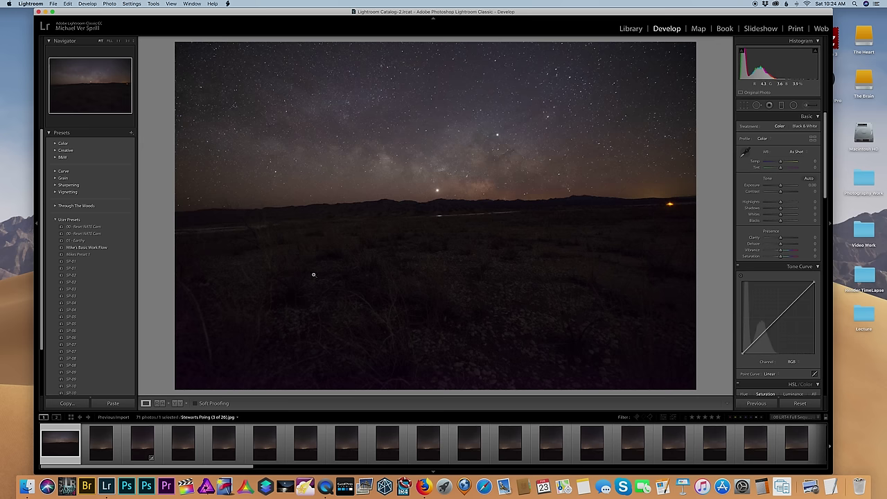
Open MilkyWayPanoTutorial (1 of 75).jpg and examine the stars in its upper sky at close range.
left_click(104, 439)
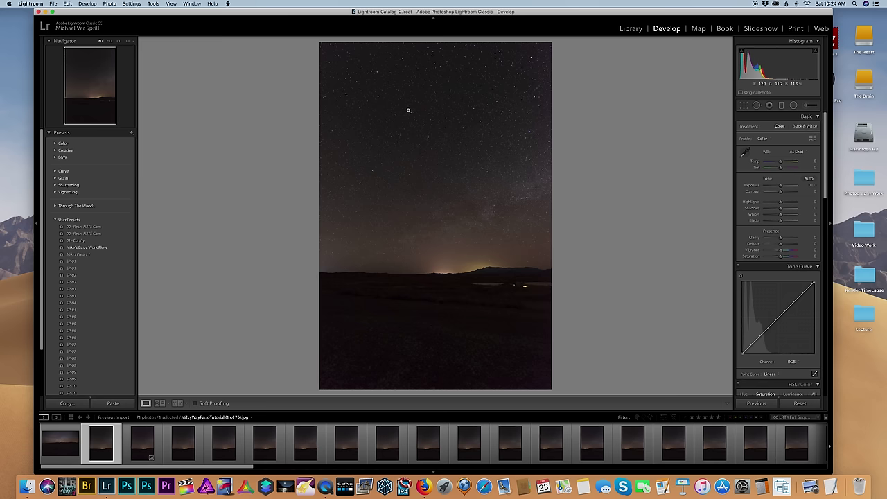
left_click(408, 109)
left_click_drag(380, 85, 331, 130)
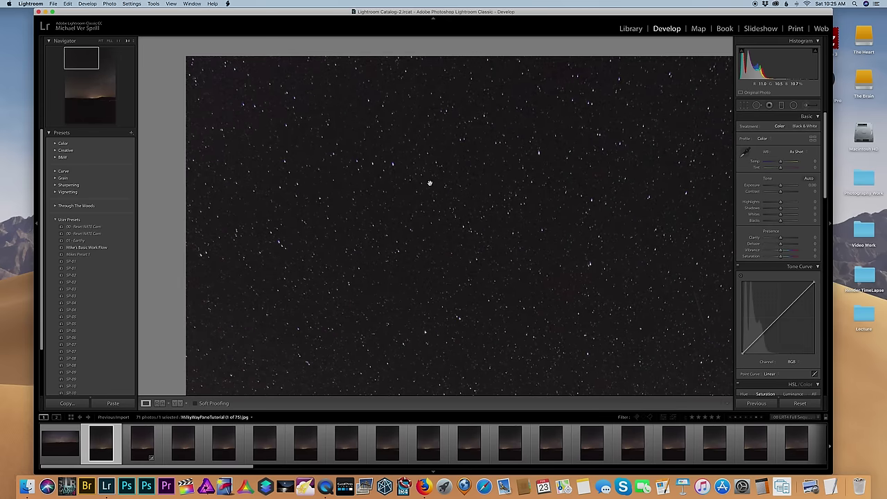
left_click(460, 178)
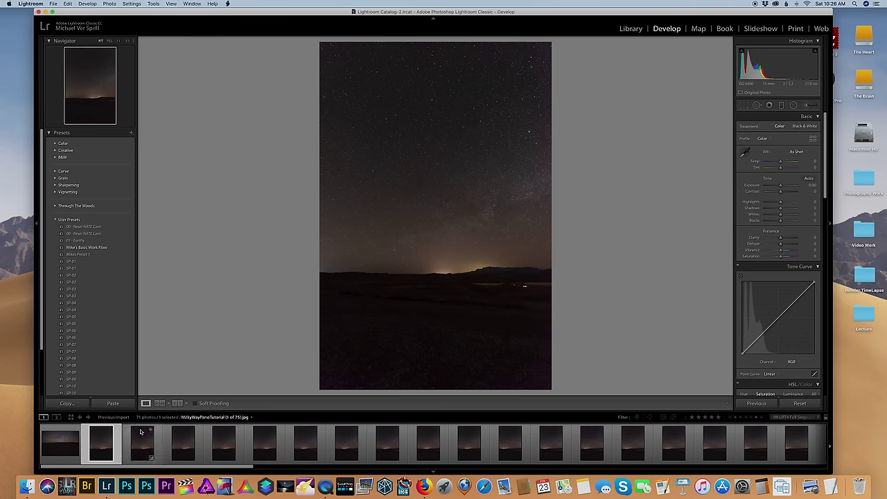
Compare the frames of the first vertical panorama position and continue to the start of the second position.
left_click(173, 447)
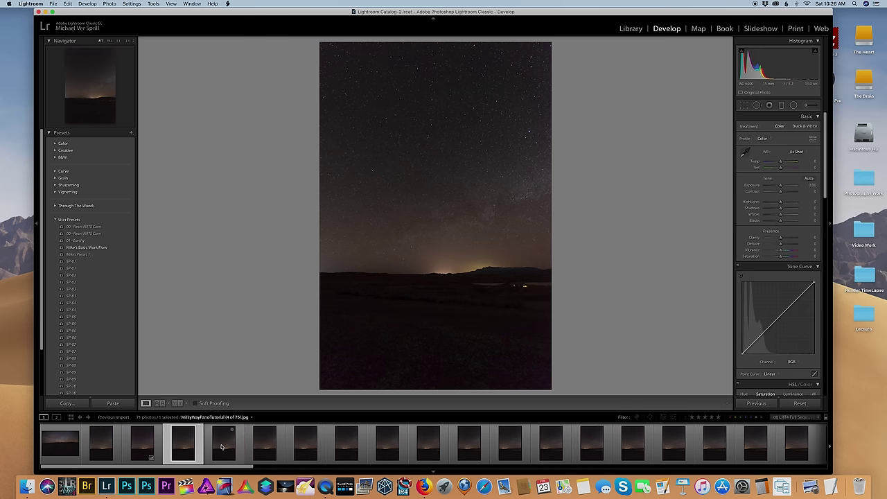
left_click(222, 447)
left_click(256, 445)
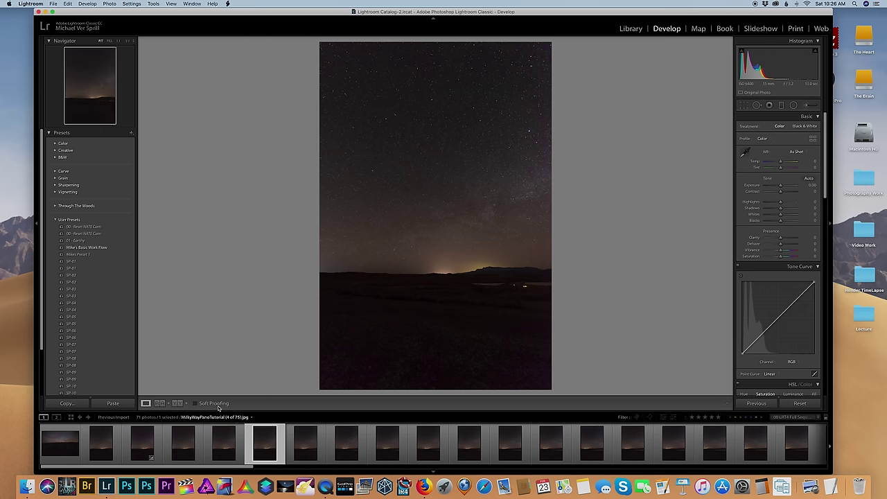
left_click(310, 443)
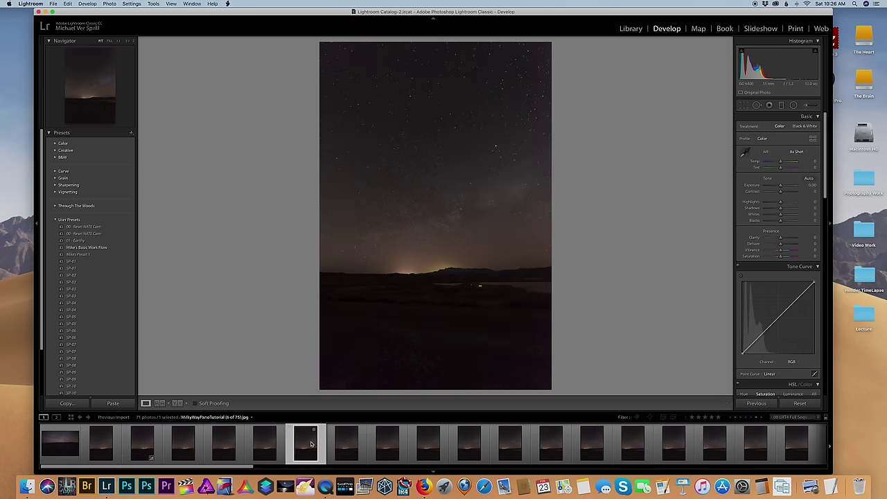
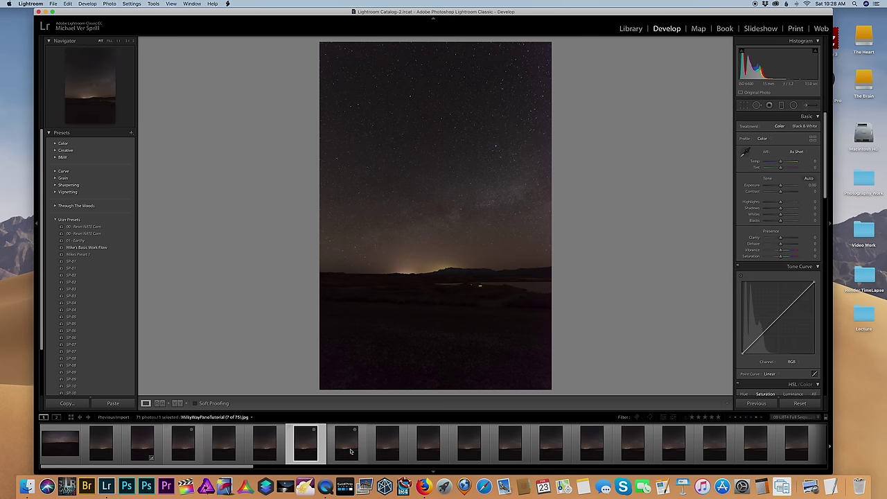
Browse the vertical Milky Way frames position by position to examine how the panorama moves across the sky.
left_click(474, 452)
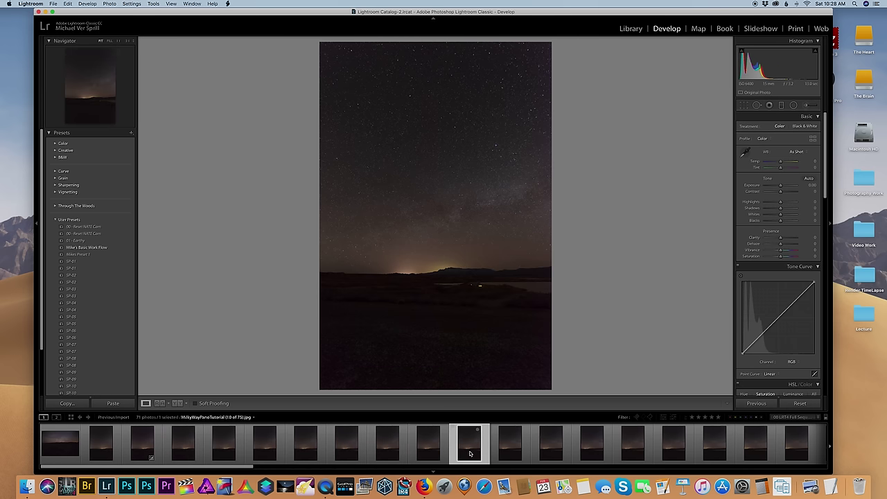
left_click(503, 451)
scroll(503, 451, "down", 3)
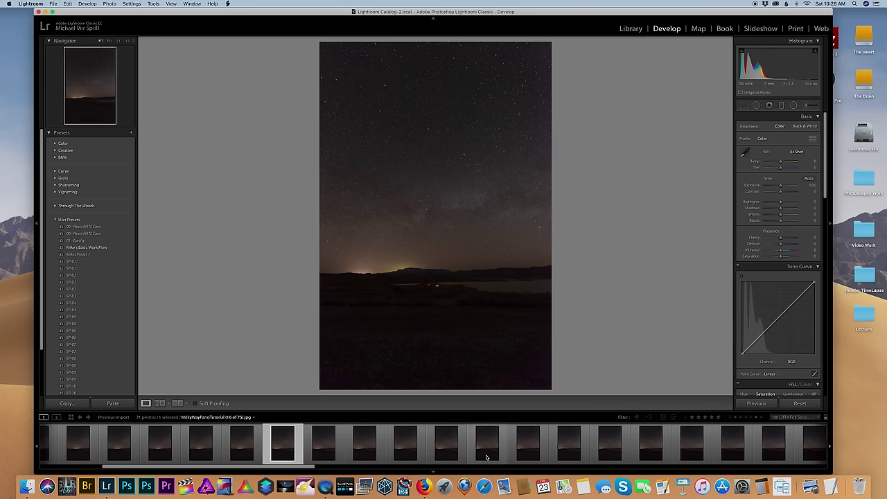
left_click(495, 451)
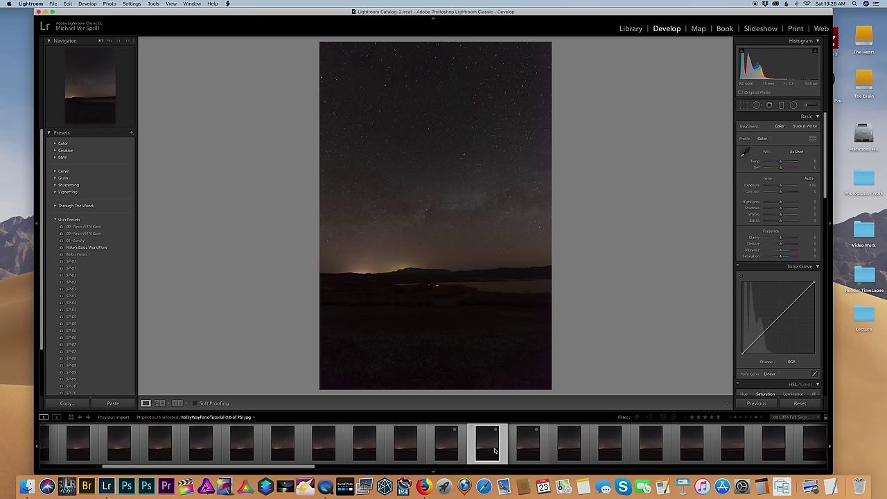
scroll(495, 451, "down", 3)
left_click(495, 451)
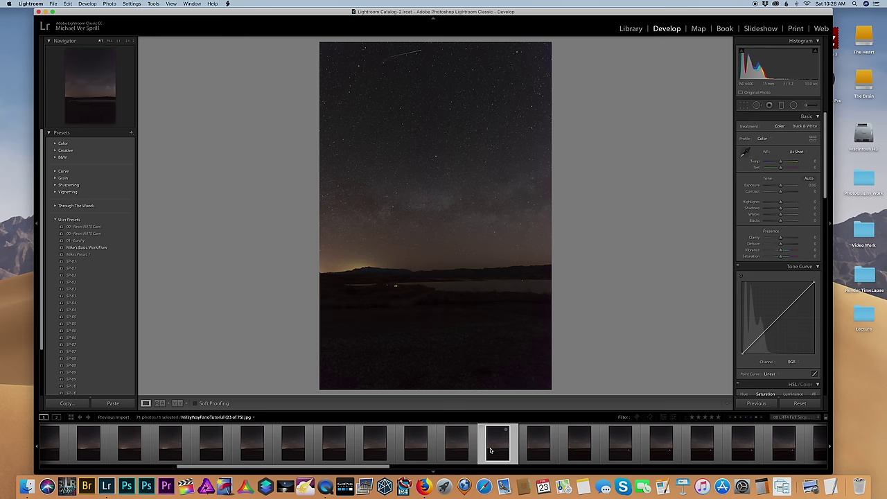
scroll(490, 451, "down", 2)
left_click(525, 450)
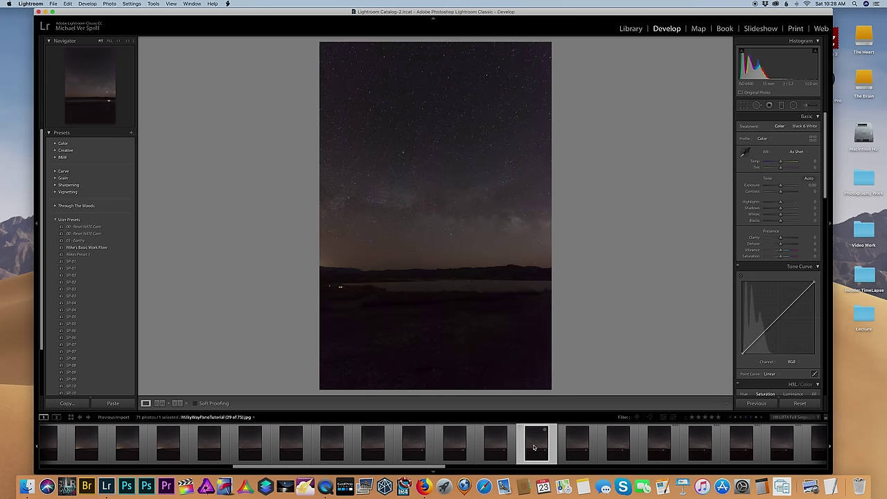
scroll(521, 451, "down", 2)
left_click(522, 450)
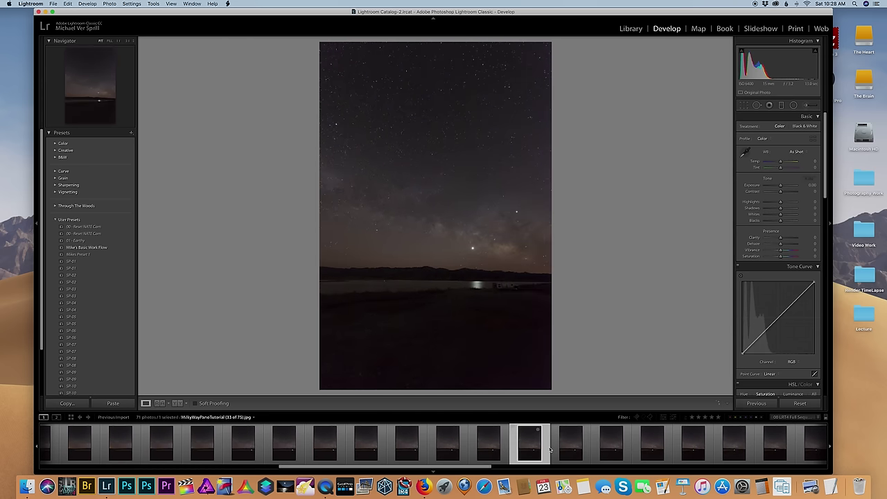
left_click(649, 449)
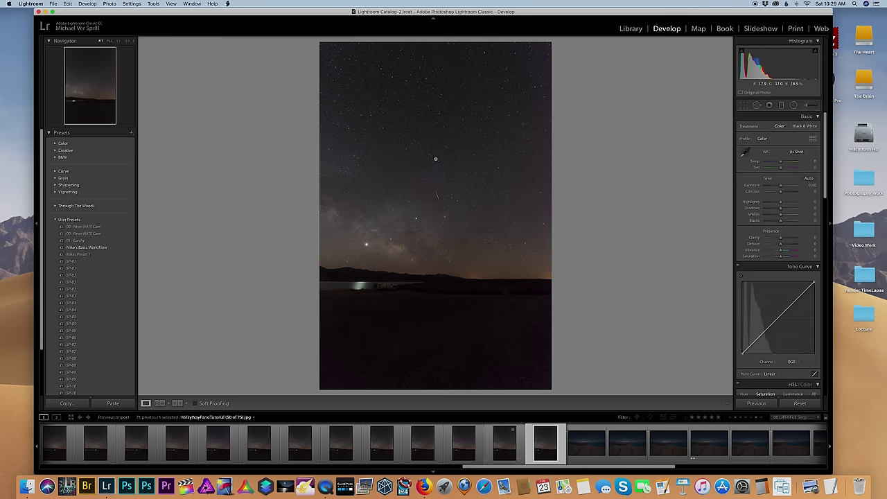
Review the last vertical sky frames, ending on MilkyWayPanoTutorial (50 of 75).jpg.
left_click(489, 440)
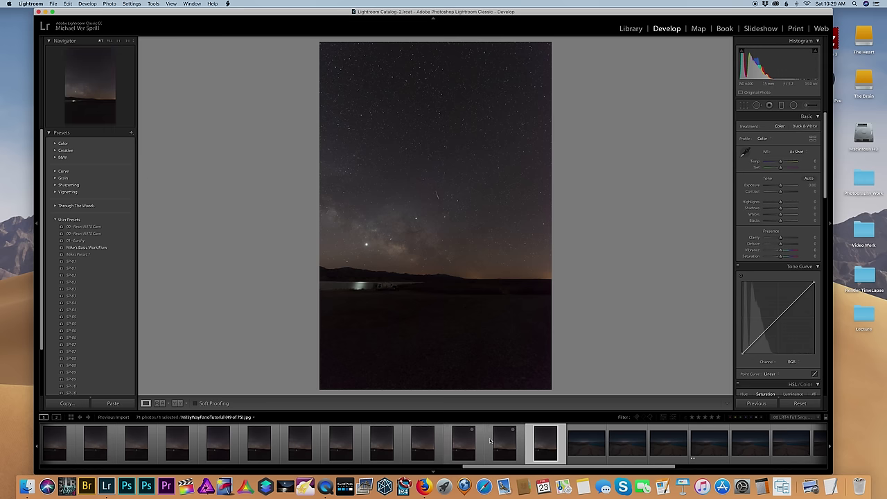
key("Right")
key("Right")
key("Right")
key("Right")
key("Right")
key("Right")
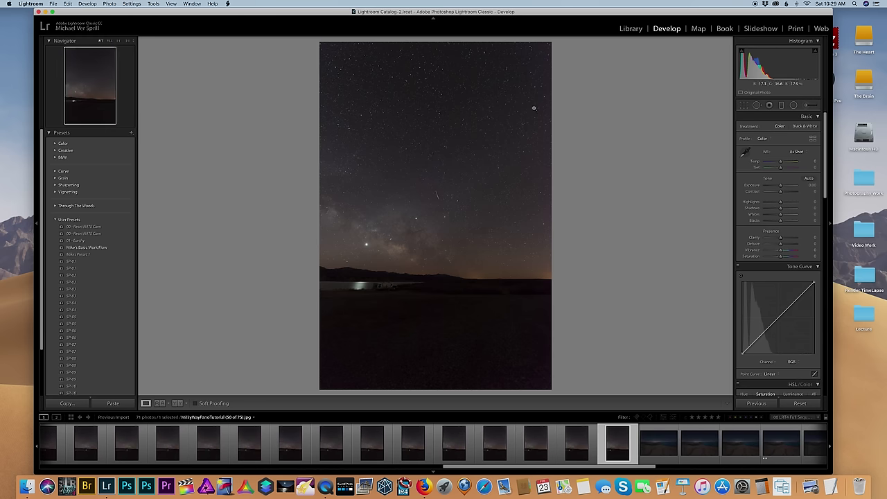
View the first set of horizontal lakeshore frames one by one, starting with MilkyWayPanoTutorial (56 of 75).jpg.
left_click(656, 452)
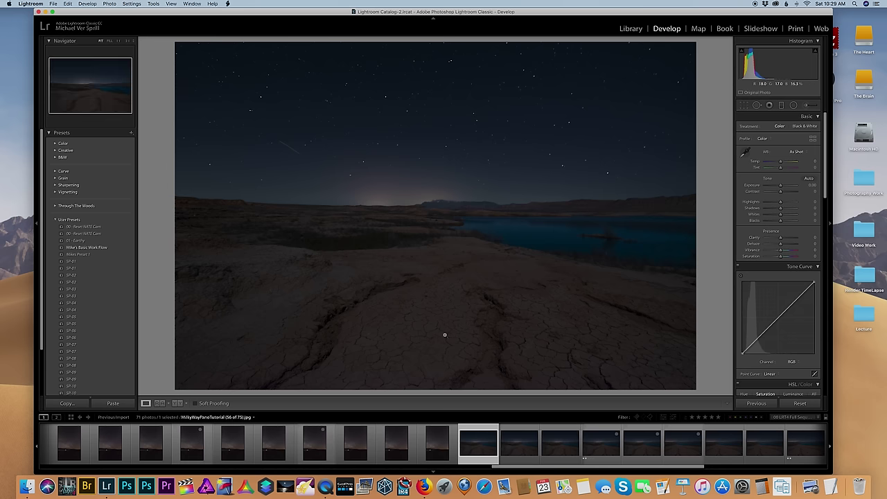
left_click(509, 442)
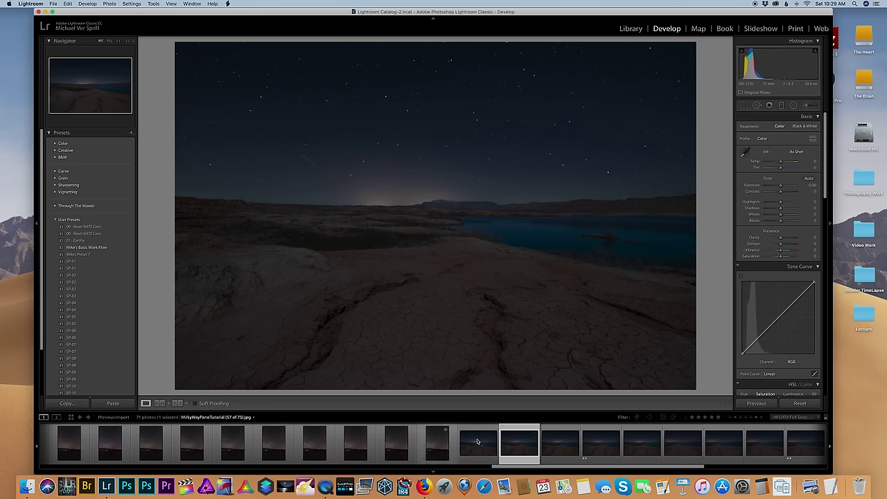
left_click(558, 449)
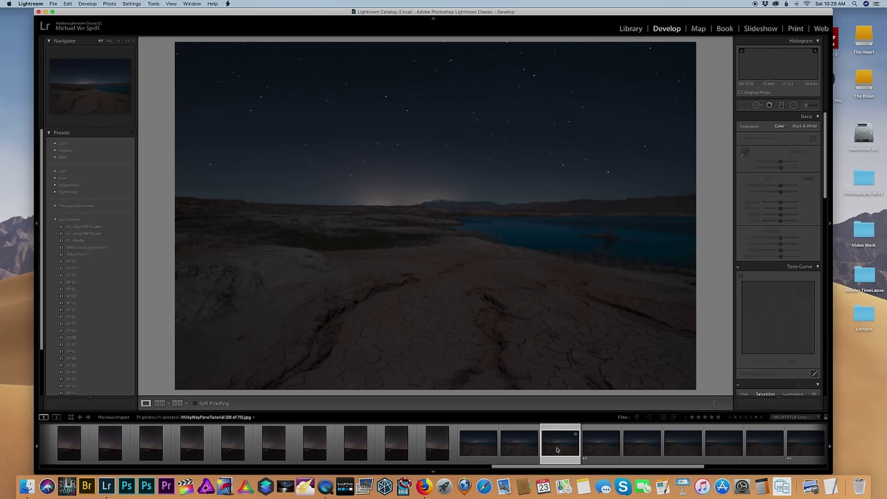
left_click(603, 450)
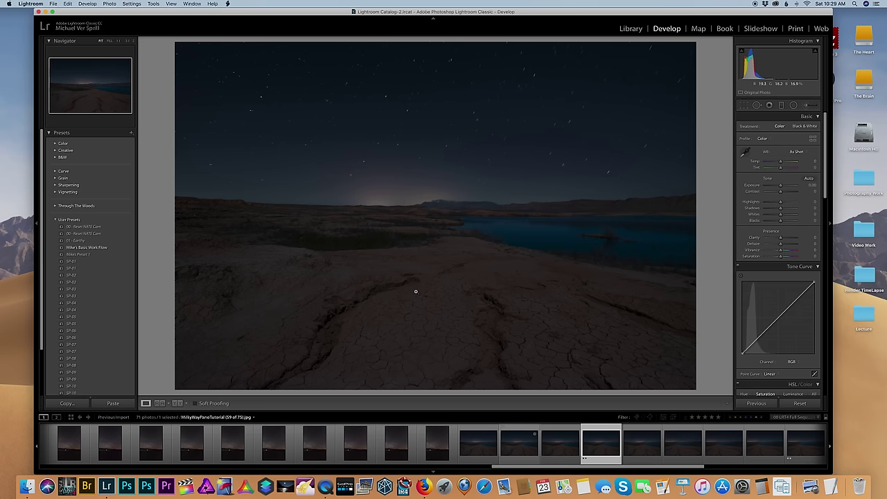
left_click(637, 449)
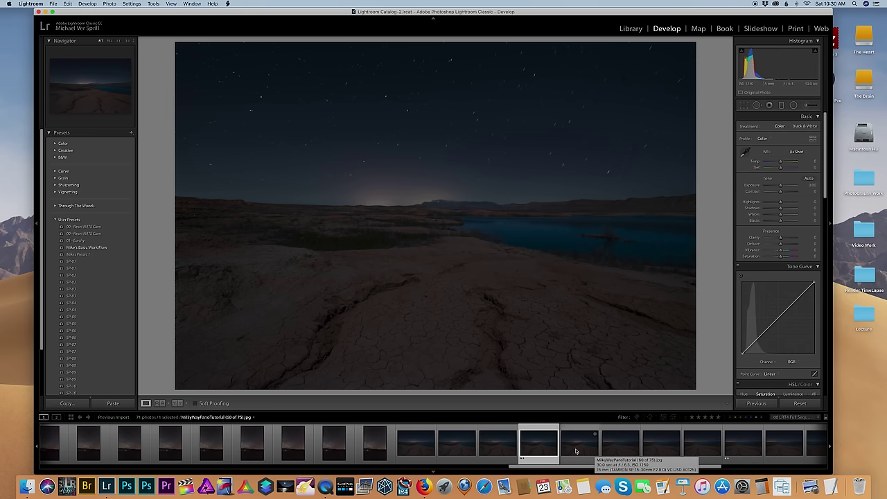
left_click(579, 450)
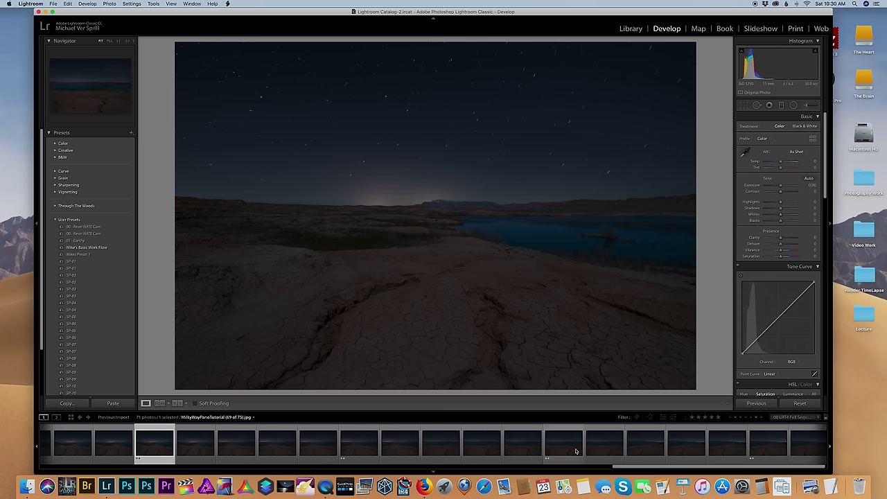
View sample frames from the remaining horizontal lakeshore positions through to the end of the sequence.
left_click(392, 447)
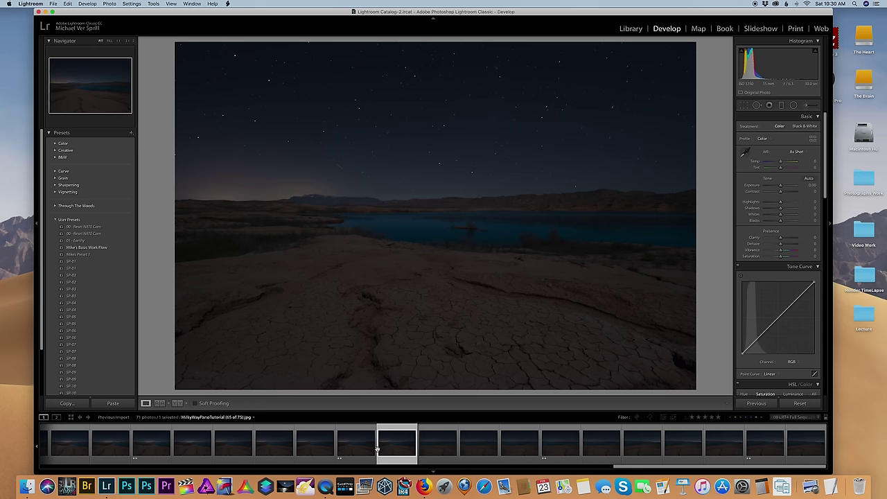
left_click(649, 448)
left_click(494, 448)
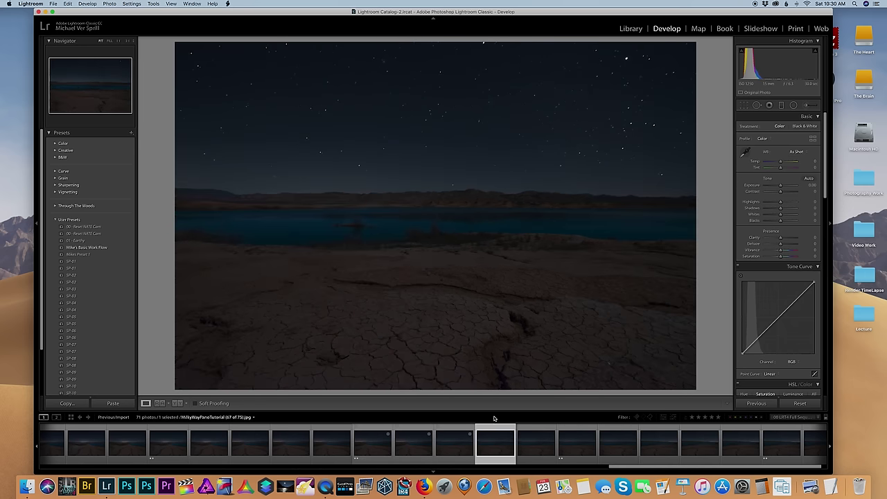
scroll(564, 436, "right", 1)
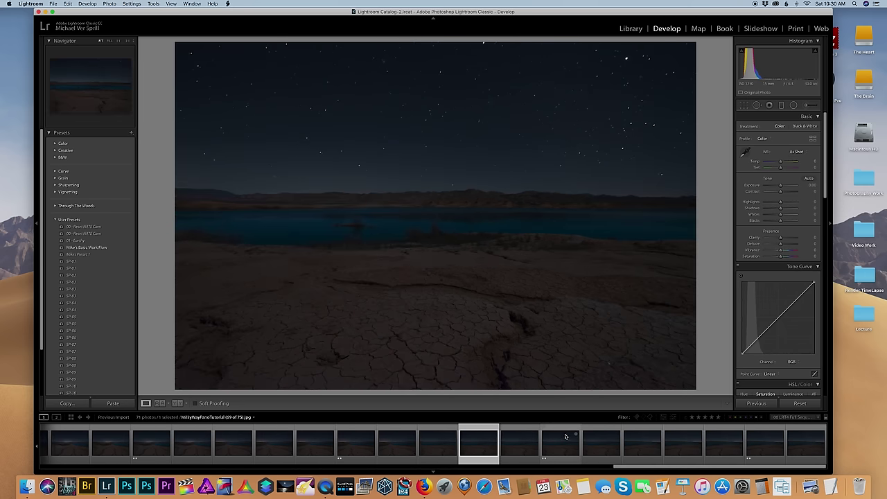
left_click(800, 454)
Go back from the lakeshore frames to the last vertical sky frame, MilkyWayPanoTutorial (50 of 75).jpg.
scroll(647, 447, "left", 5)
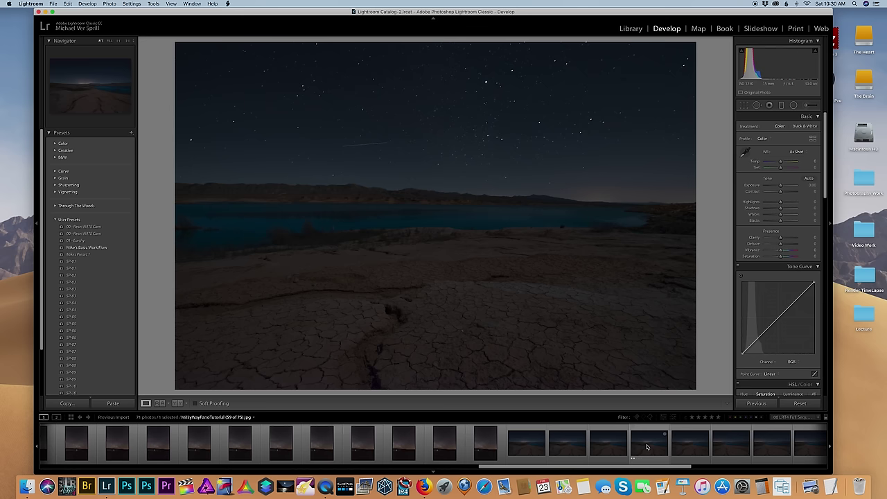
scroll(623, 450, "left", 3)
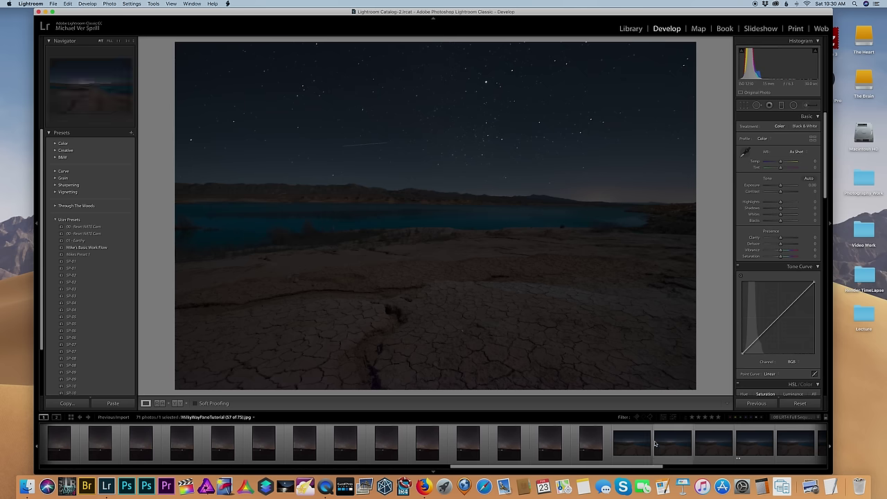
left_click(600, 451)
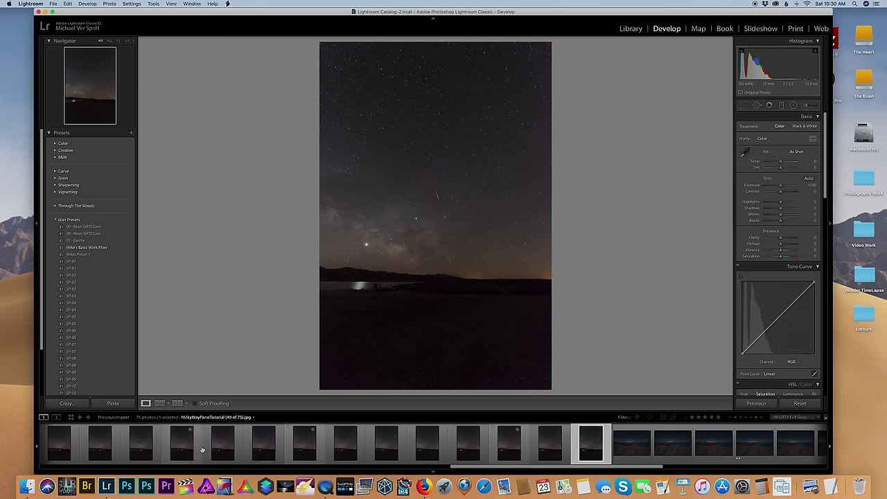
Shrink the Lightroom window, launch Starry Landscape Stacker, and decline the introduction to its new features.
left_click_drag(828, 471, 724, 370)
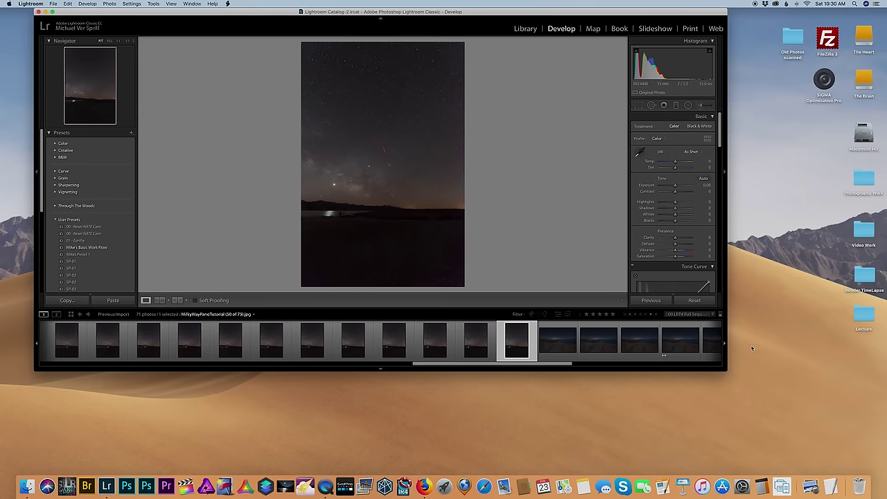
left_click(284, 483)
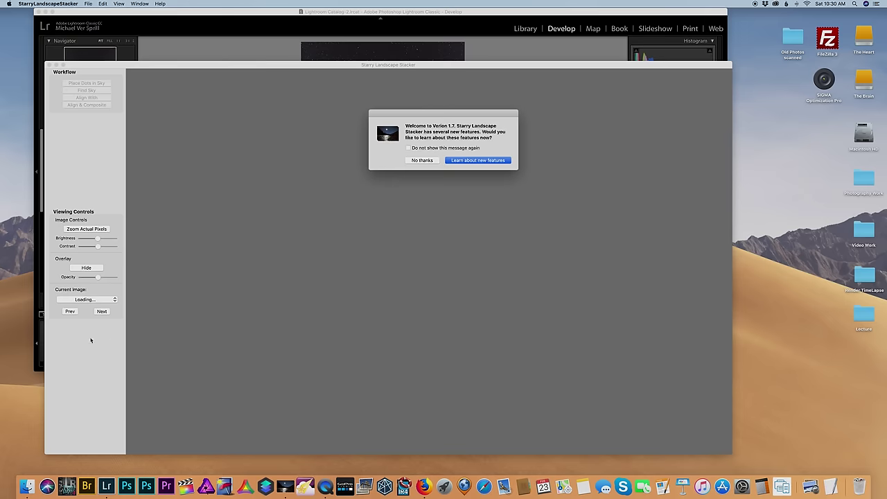
left_click(422, 160)
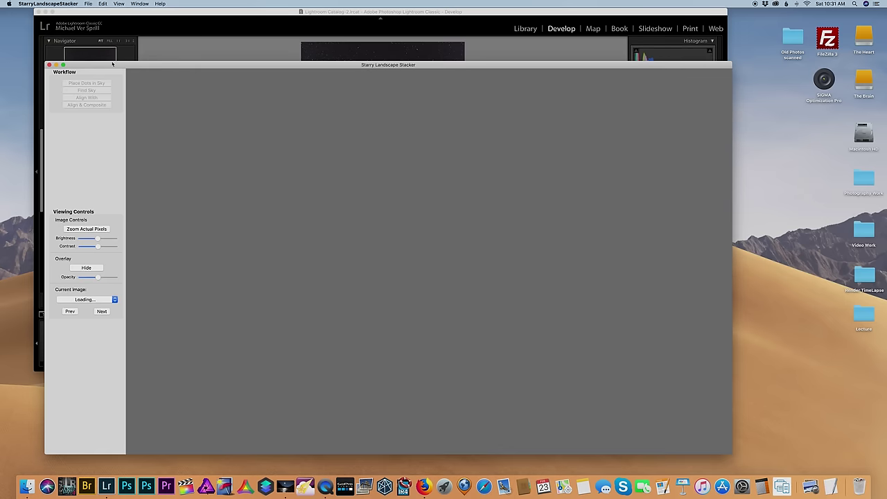
Load MilkyWayPanoTutorial (1 of 75).jpg through (5 of 75).jpg as the images to stack.
left_click_drag(114, 65, 114, 52)
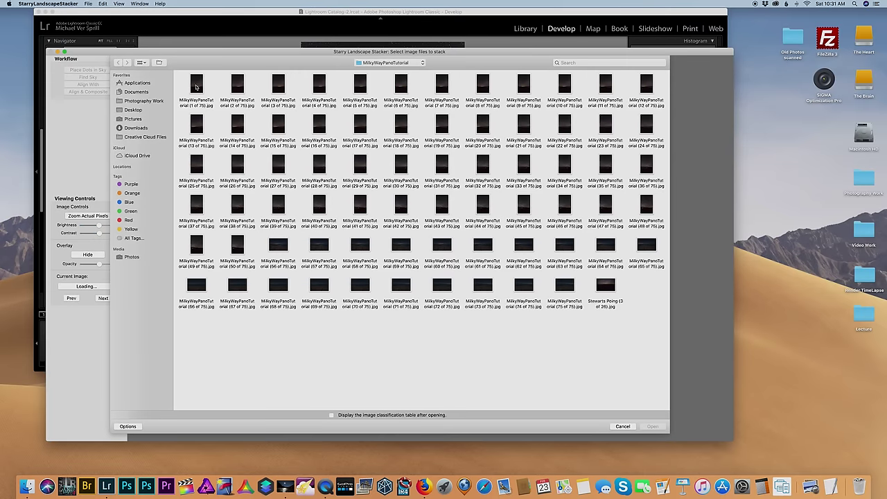
left_click_drag(372, 80, 186, 87)
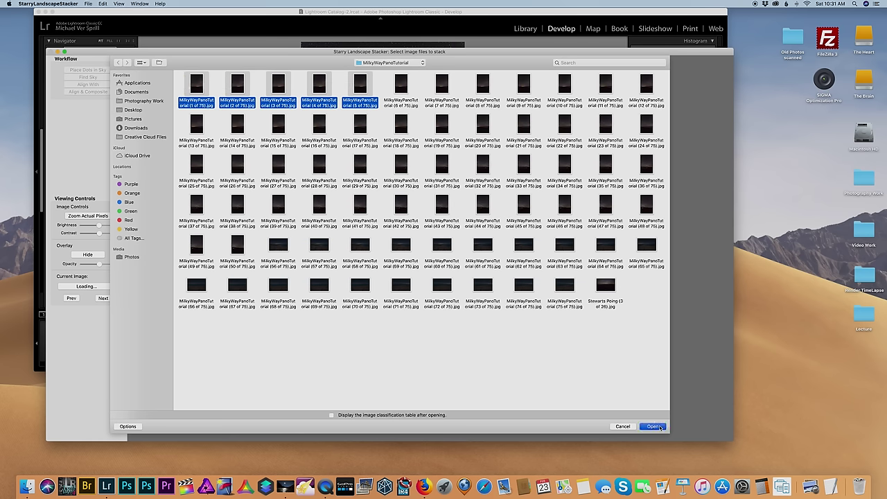
left_click(652, 426)
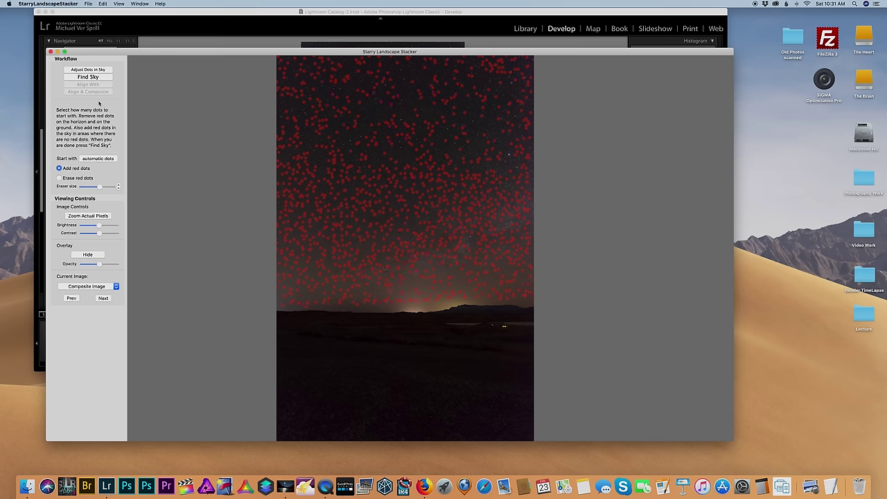
Detect the sky in the first five frames and align and composite them, checking the stars and horizon up close.
left_click(96, 79)
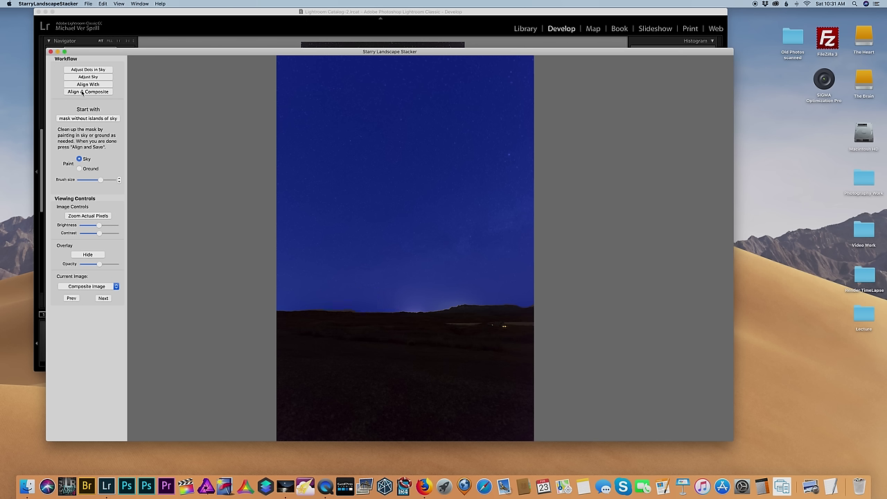
left_click(82, 92)
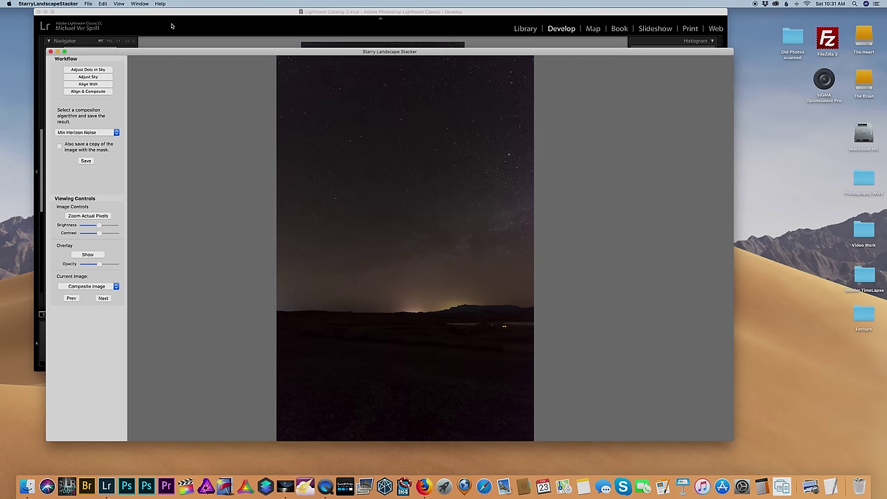
key("super+equal")
key("super+equal")
key("super+equal")
key("super+equal")
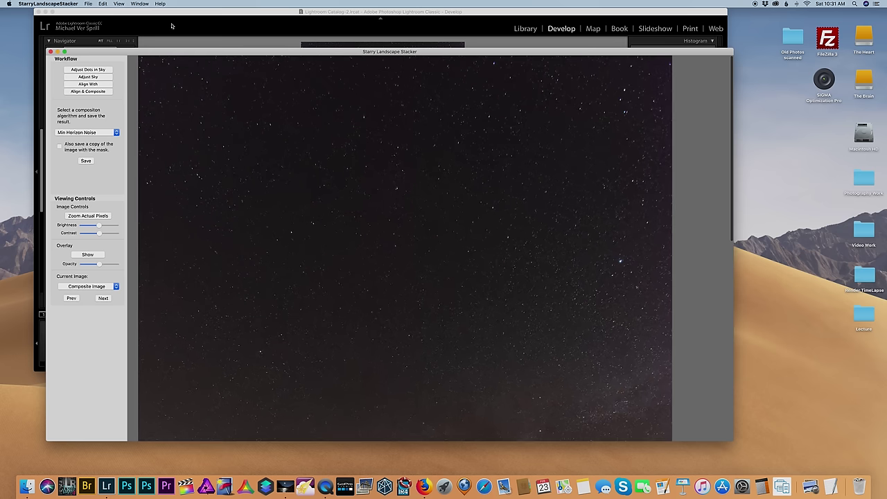
scroll(502, 143, "down", 10)
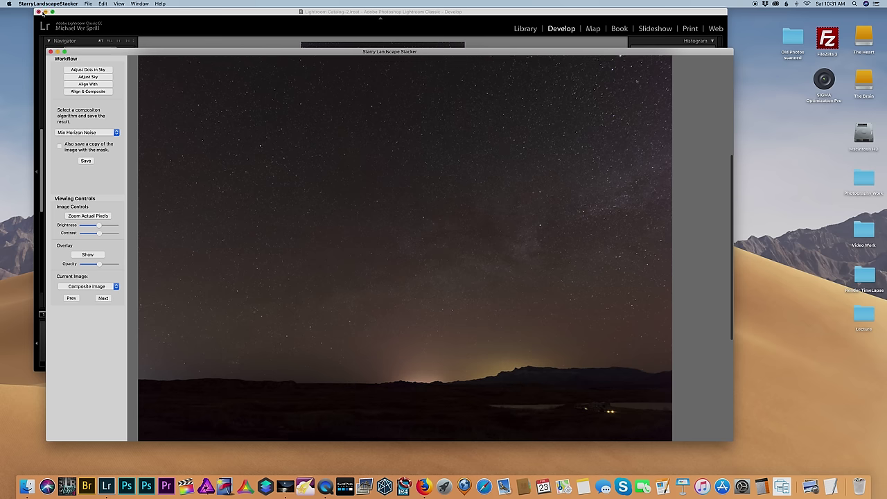
Save the Min Horizon Noise composite as Section01 in the MilkyWayPanoTutorial folder.
key("super+s")
type("Pano")
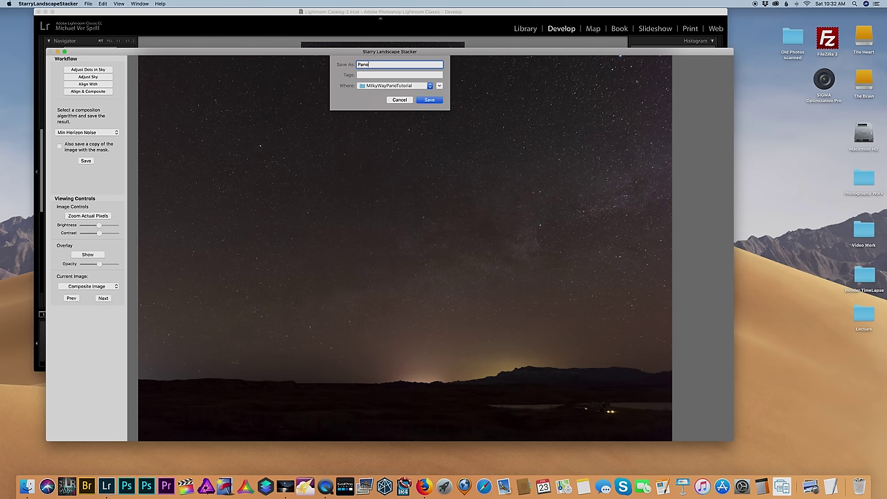
key("BackSpace")
type("Section01")
left_click(433, 100)
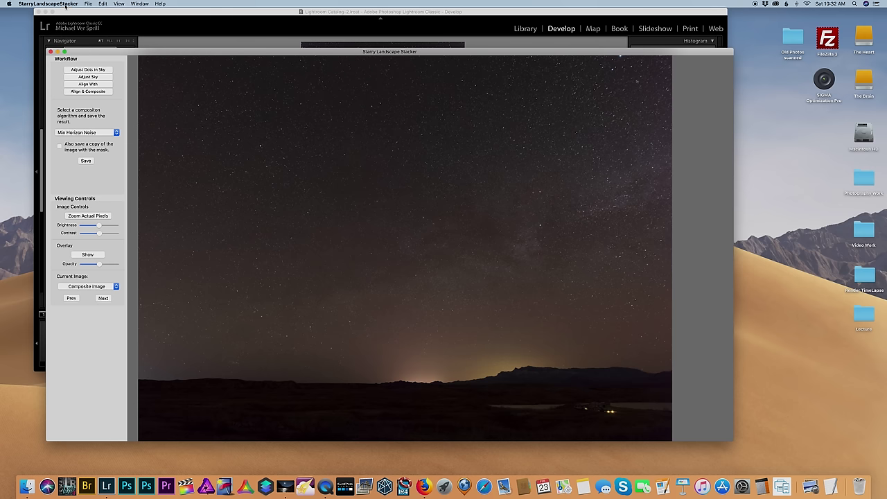
Load MilkyWayPanoTutorial (6 of 75).jpg through (10 of 75).jpg as the second set to stack.
left_click(88, 4)
left_click(96, 18)
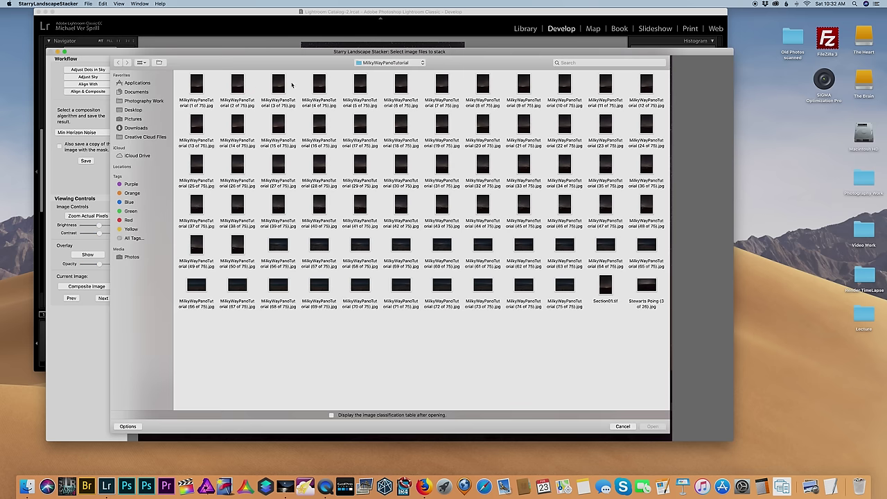
left_click(402, 86)
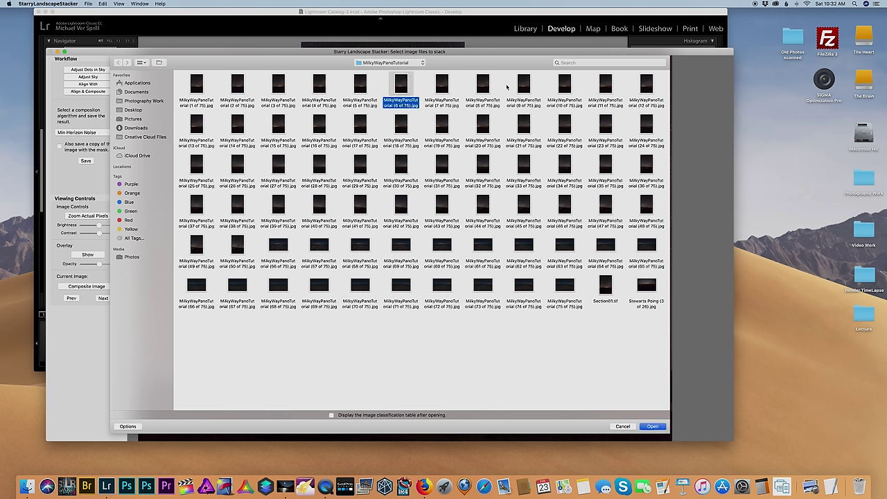
left_click(566, 86, "shift")
key("Return")
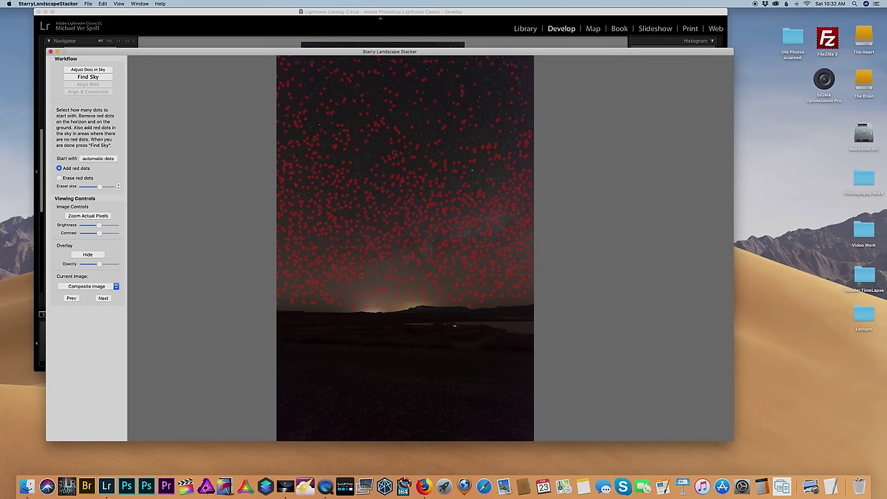
Stack frames 6 to 10 using the automatically found sky mask, and save the composite as Section02.
left_click(88, 76)
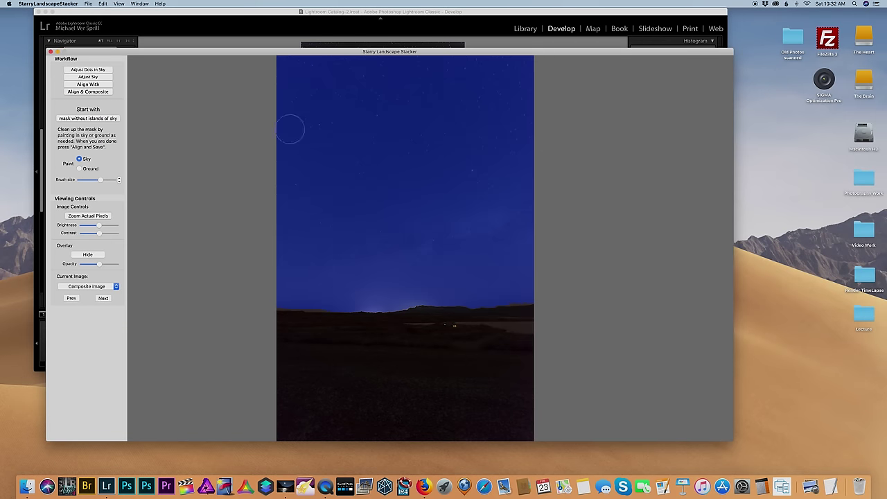
left_click(92, 91)
left_click(86, 160)
type("panorama")
left_click(418, 101)
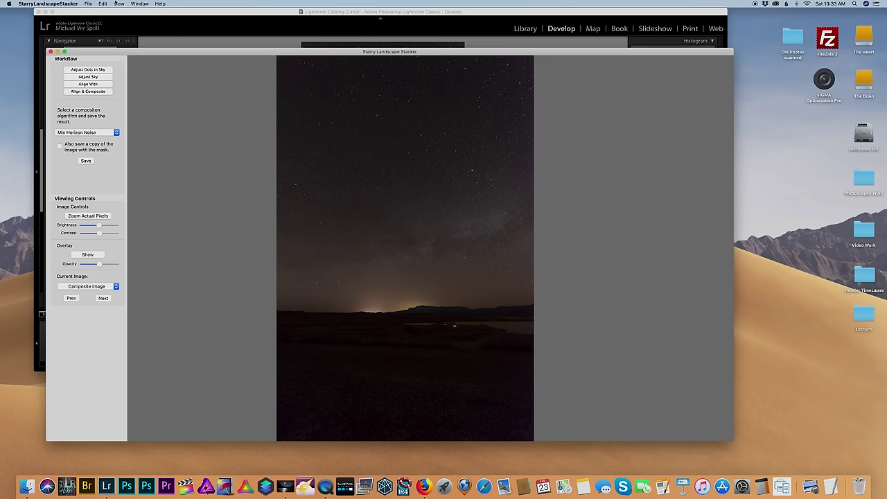
Open the next panorama position's set of frames for stacking.
left_click(88, 4)
left_click(90, 14)
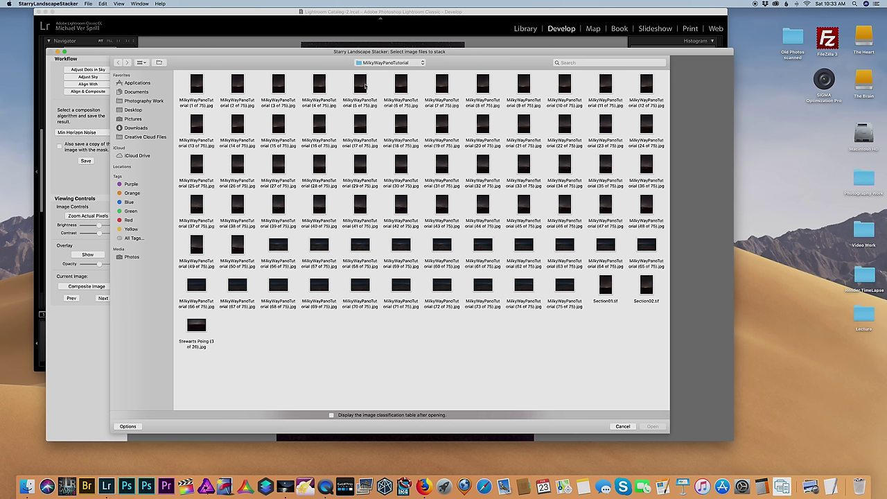
key("super+a")
key("Return")
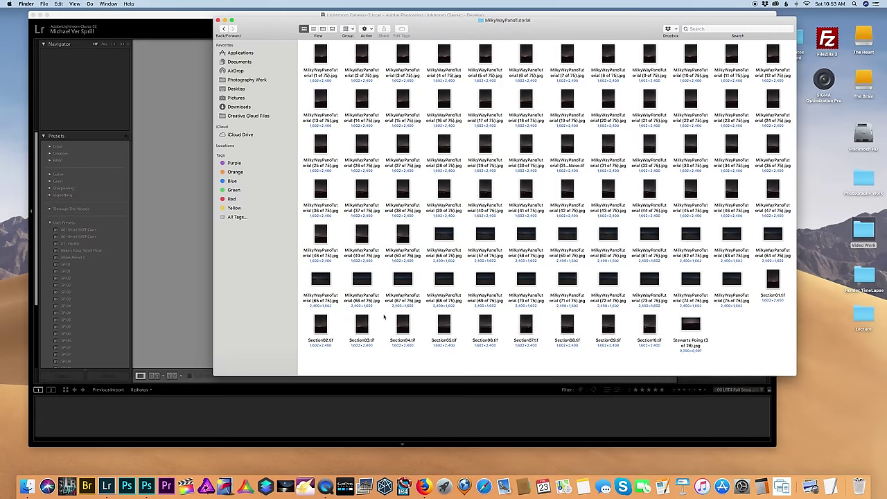
Select Section01.tif through Section10.tif in the MilkyWayPanoTutorial folder and shift the Finder window to uncover Lightroom.
left_click(773, 278)
left_click(649, 326, "super")
left_click_drag(616, 357, 334, 335)
left_click_drag(259, 37, 345, 99)
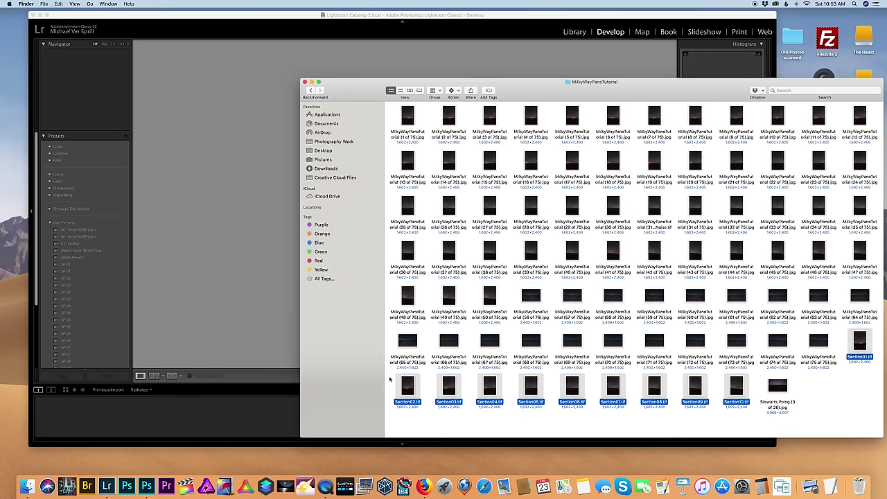
Import the ten selected Section TIFF files into the Lightroom library.
left_click(574, 32)
left_click_drag(859, 343, 446, 271)
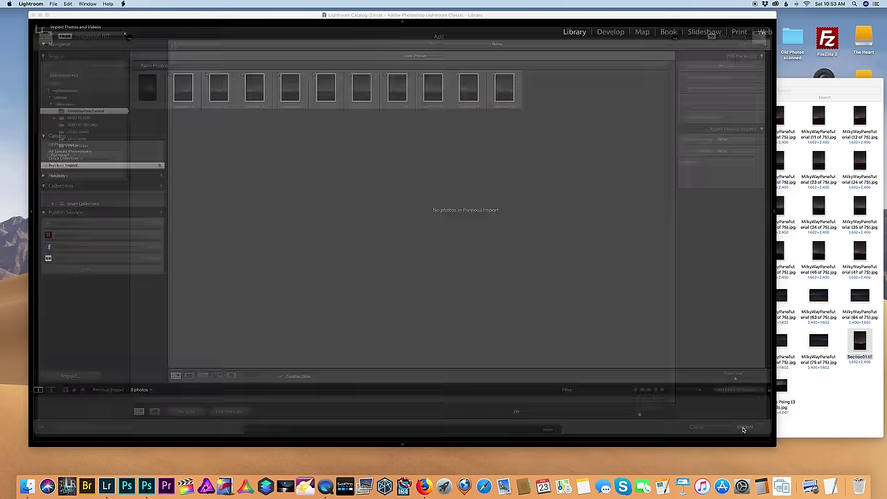
left_click(743, 429)
Look through the imported stacked sections, viewing Section05.tif and several of the following ones large in the Develop module.
left_click(87, 418)
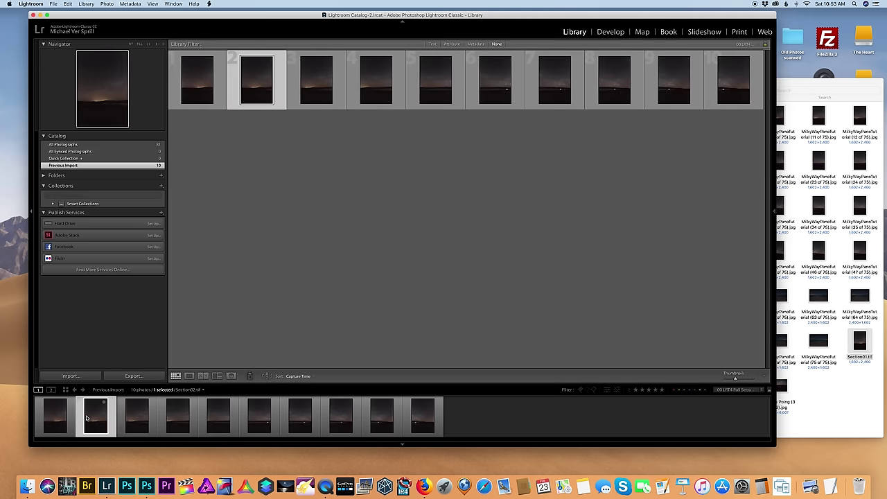
left_click(138, 424)
left_click(200, 431)
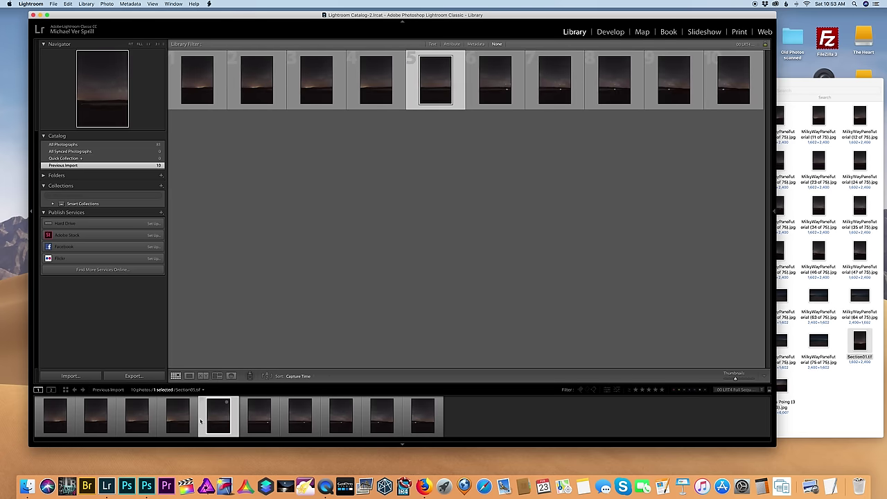
left_click(611, 31)
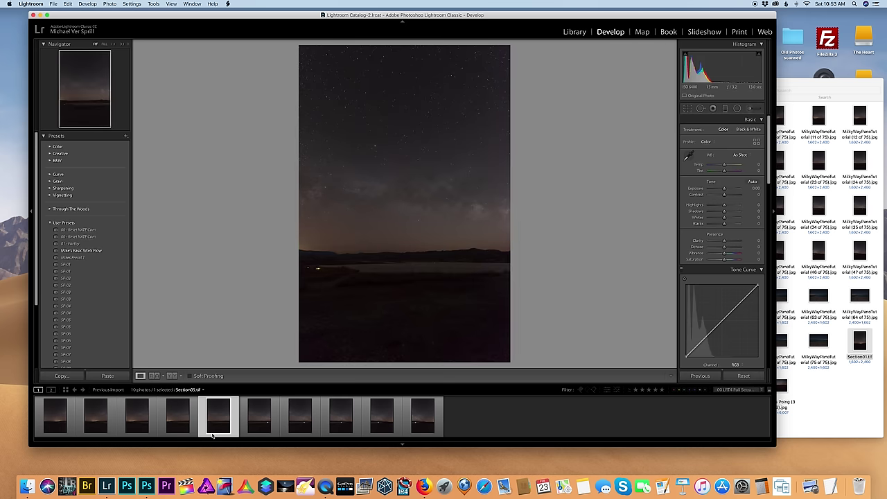
left_click(294, 425)
key("Right")
key("Right")
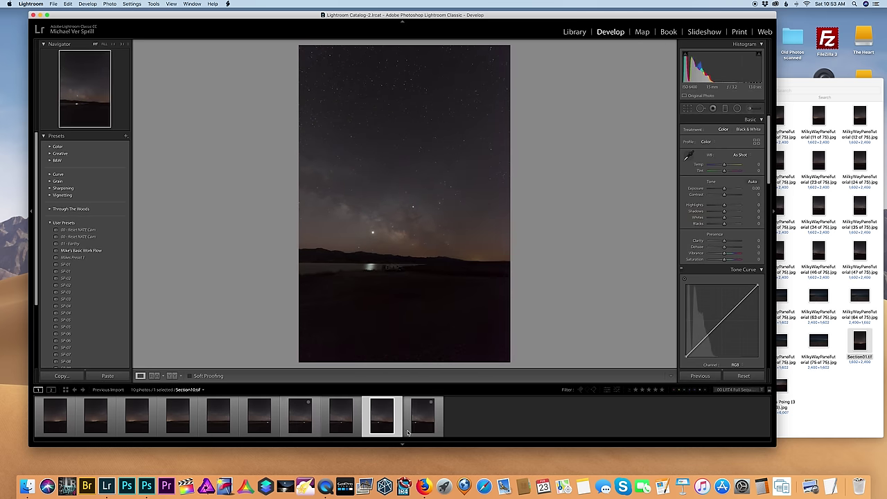
Show all photographs in the filmstrip and view the unstacked frame MilkyWayPanoTutorial (42 of 75).jpg beside Section09.tif.
left_click(192, 390)
left_click(215, 392)
left_click(393, 430)
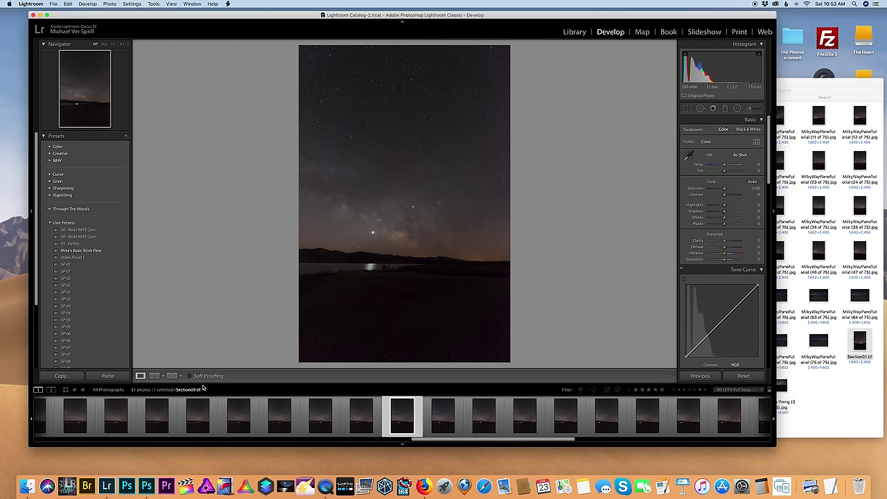
left_click(444, 419)
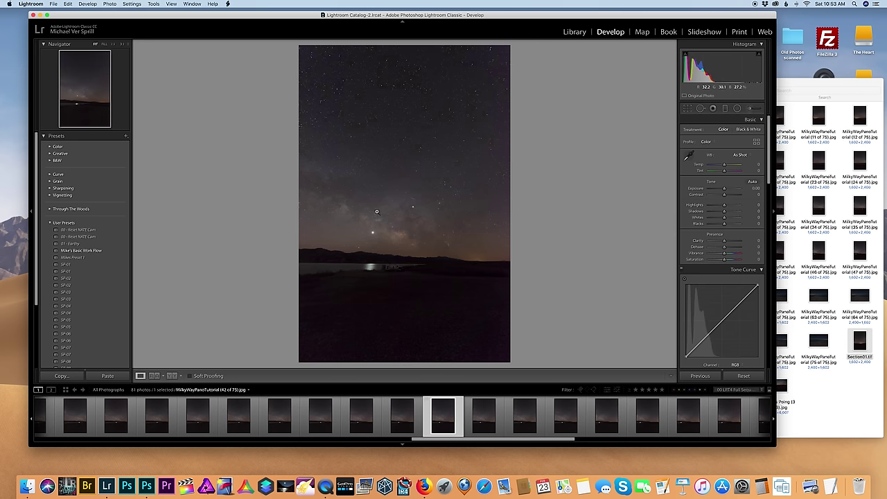
Compare the sky noise of MilkyWayPanoTutorial (42 of 75).jpg with the stacked Section09.tif at close zoom.
left_click(363, 180)
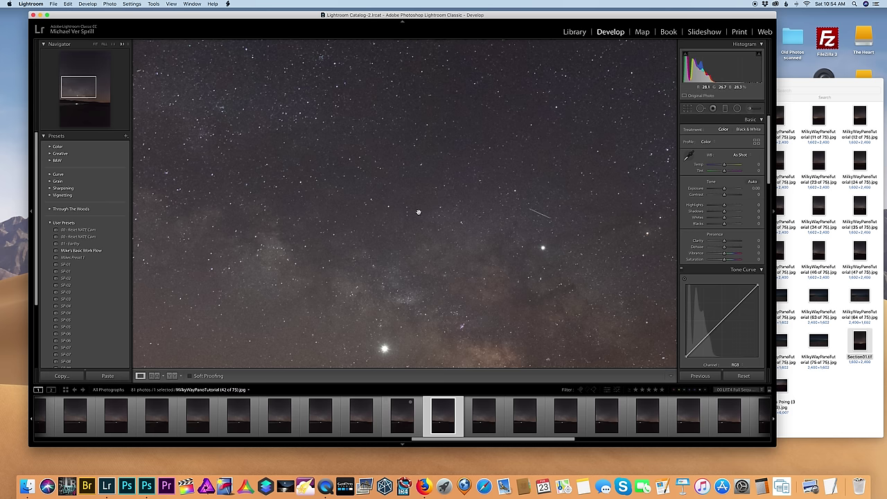
key("Left")
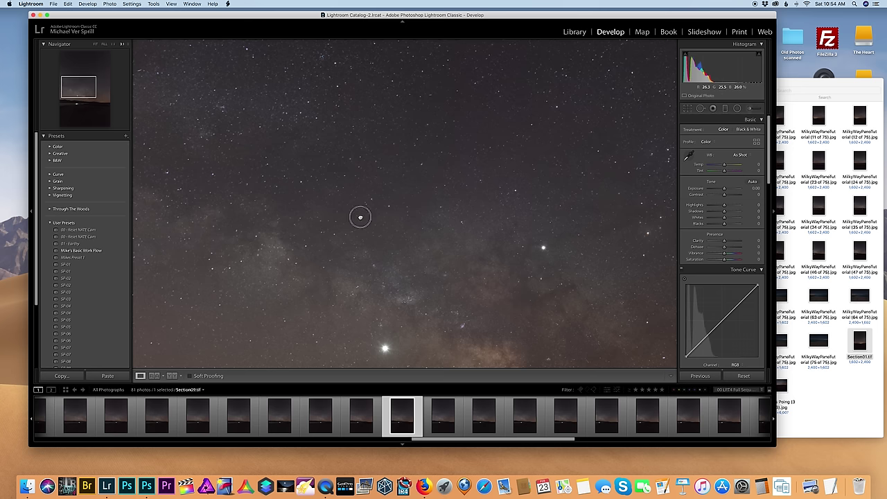
left_click(359, 216)
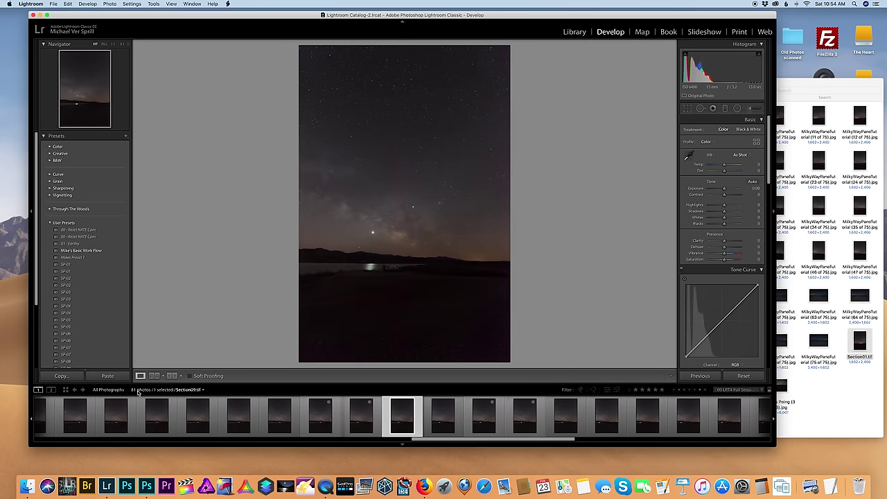
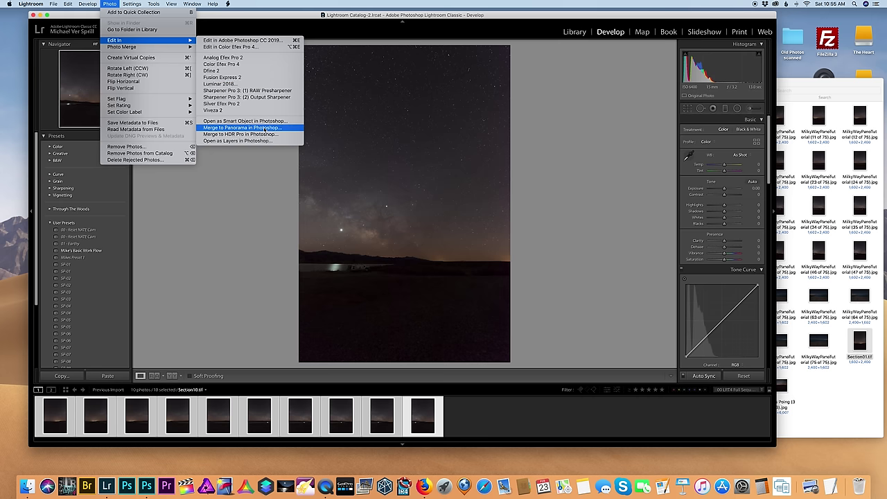
Merge the ten sections into a panorama in Photoshop with Auto layout, image blending and content-aware filled transparent areas, and clear the selection.
left_click(265, 128)
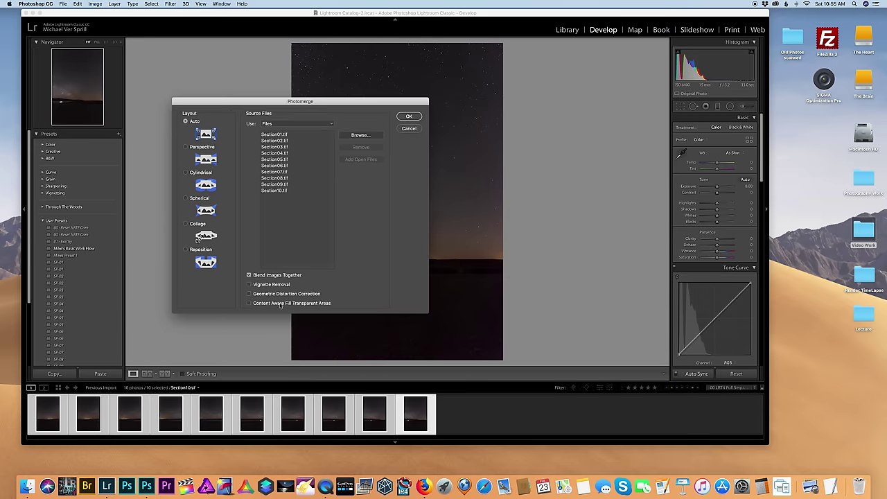
left_click(248, 306)
left_click(410, 116)
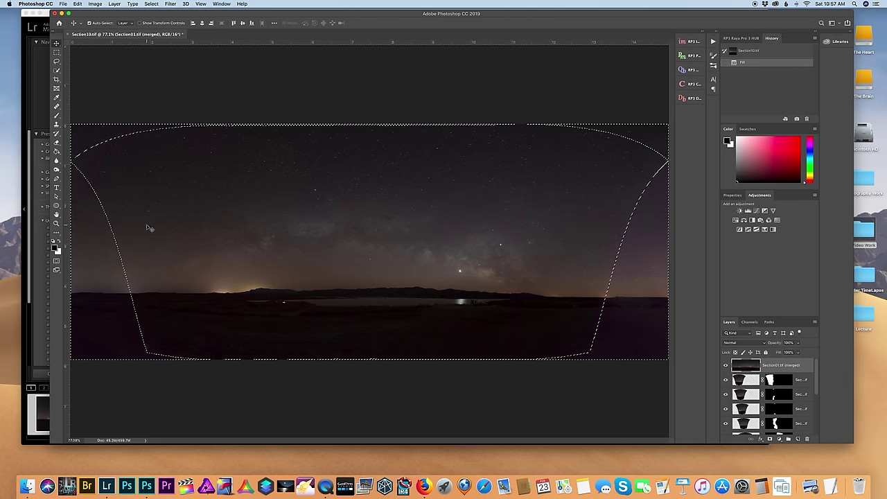
key("super+d")
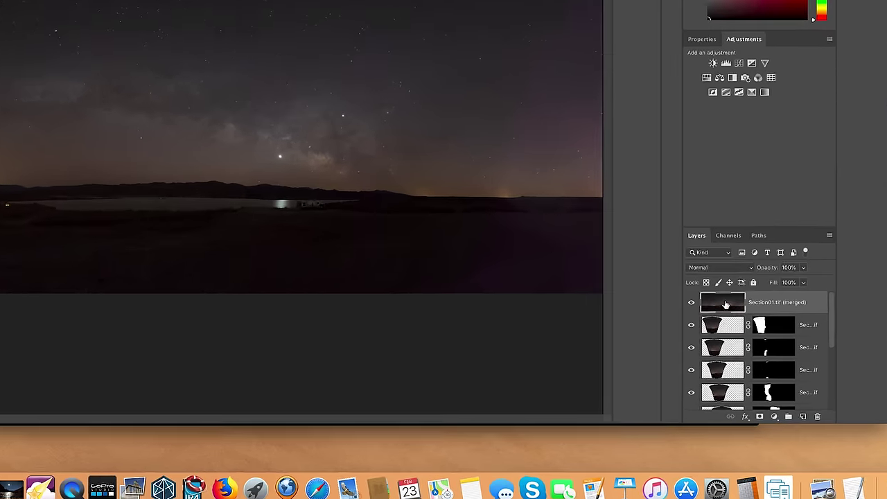
Duplicate the merged panorama layer and set the copy's blend mode to Color.
left_click_drag(776, 365, 796, 440)
left_click_drag(803, 407, 804, 407)
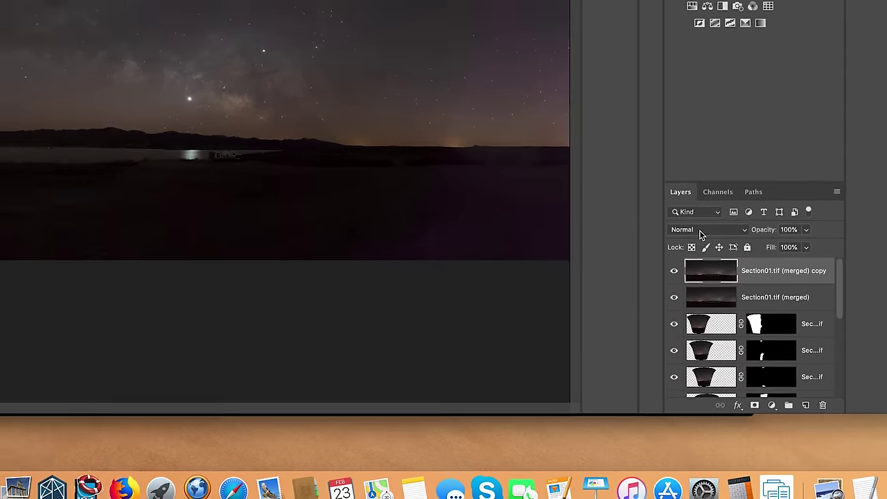
left_click(699, 230)
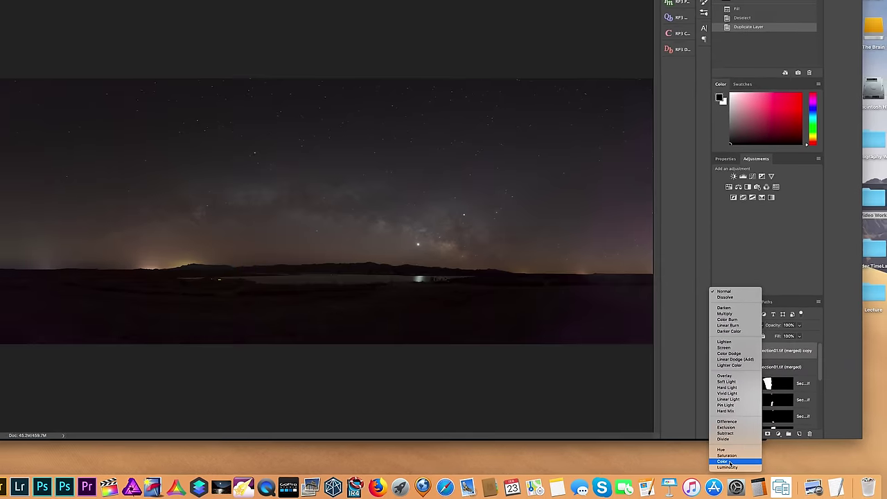
left_click(728, 458)
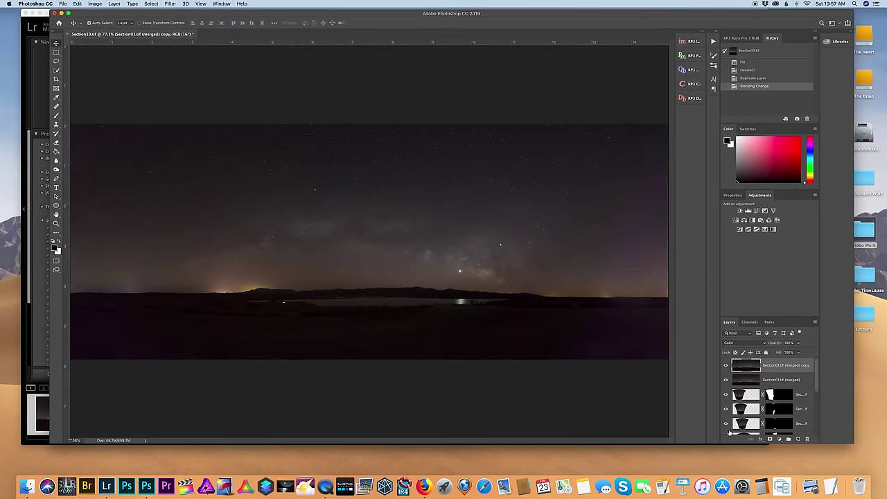
Set up a Soft Round brush at 140 px size, 0% hardness and 30% opacity for painting on the Color layer.
key("super+equal")
key("super+equal")
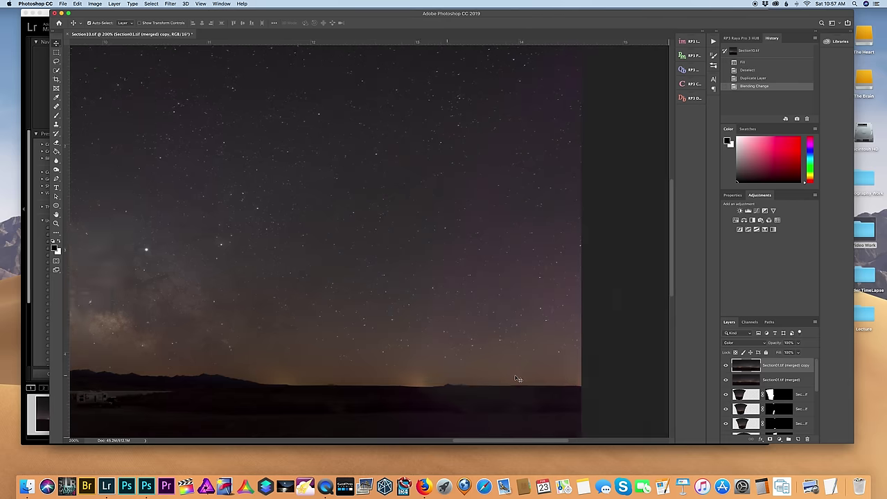
scroll(419, 206, "right", 2)
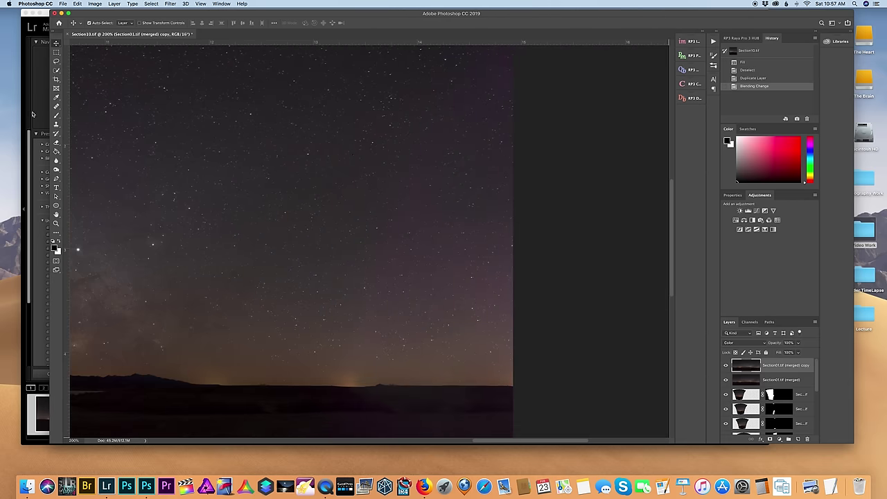
left_click(56, 116)
left_click(85, 115)
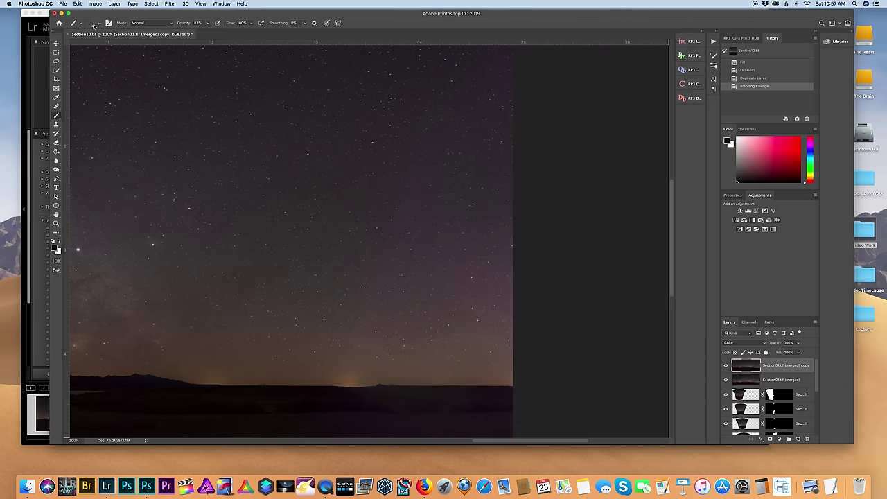
left_click(207, 23)
left_click_drag(208, 33, 192, 34)
left_click(97, 24)
left_click_drag(108, 61, 86, 61)
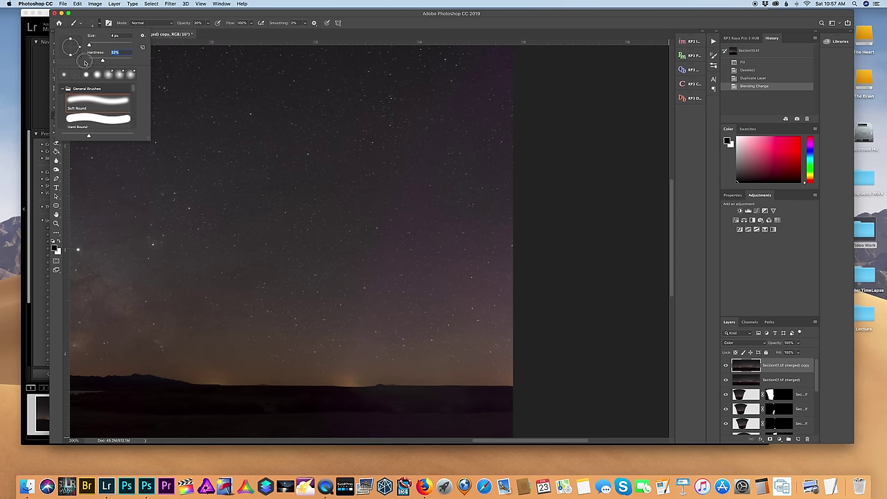
left_click(114, 44)
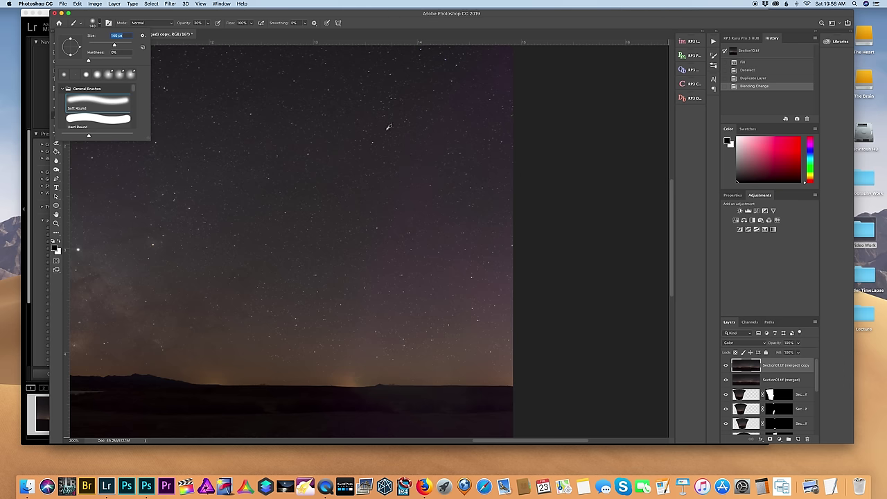
Sample the neutral sky colour and paint over the purple cast in the upper-right sky, keeping the document window docked.
left_click(379, 126, "alt")
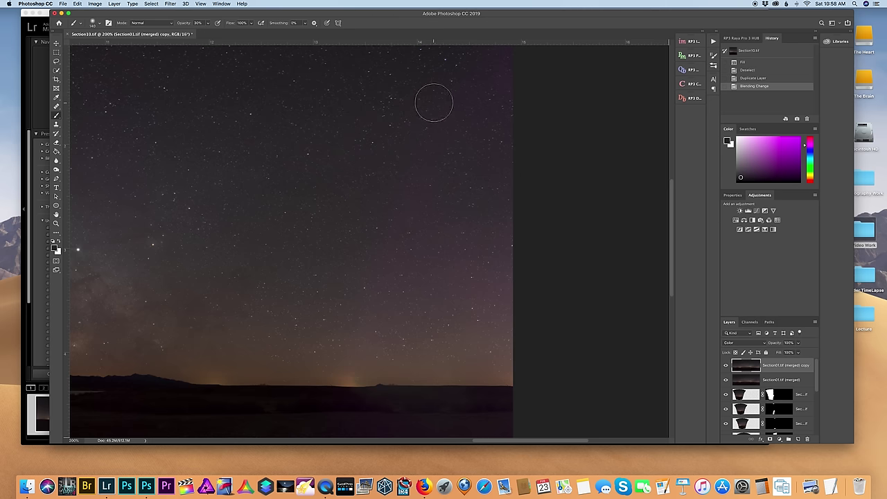
mouse_move(435, 109)
left_mouse_down()
mouse_move(434, 192)
mouse_move(509, 121)
mouse_move(503, 127)
left_mouse_up()
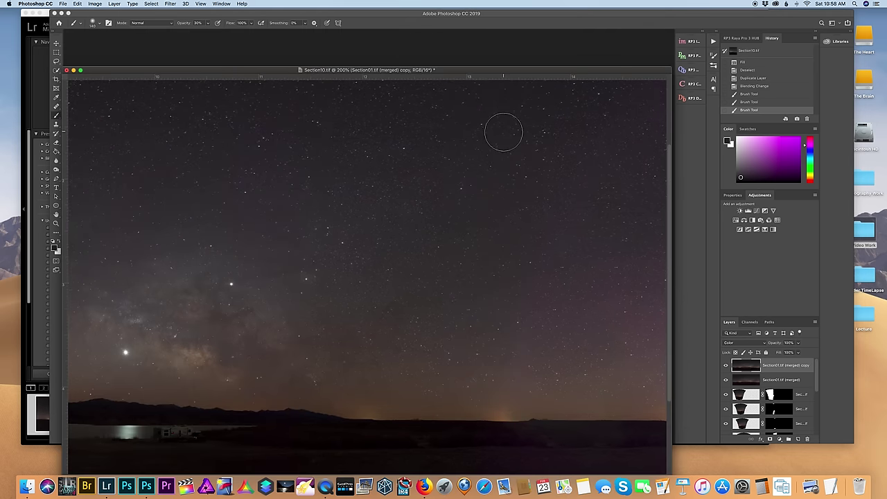
left_click_drag(390, 69, 371, 34)
scroll(549, 137, "up", 3)
scroll(549, 137, "right", 5)
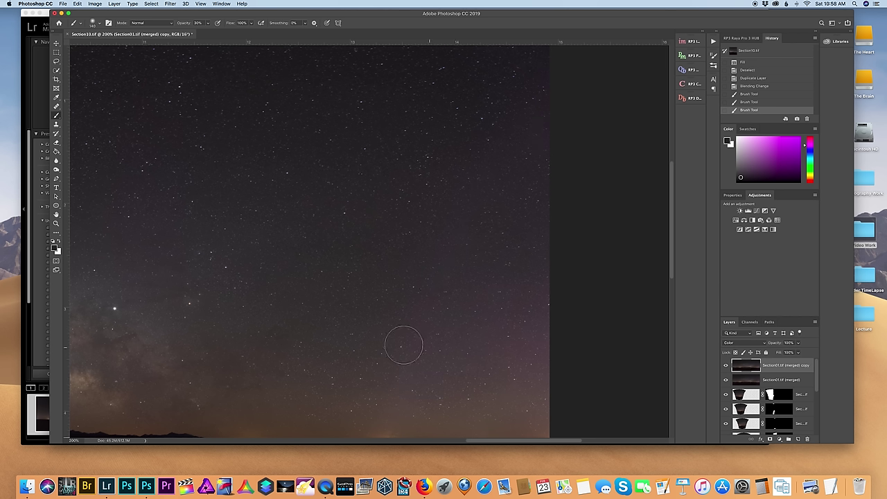
Paint the sampled sky colour over the remaining purple cast towards the sky's right edge, comparing with the Color layer hidden.
mouse_move(501, 352)
left_mouse_down()
mouse_move(439, 272)
mouse_move(466, 176)
left_mouse_up()
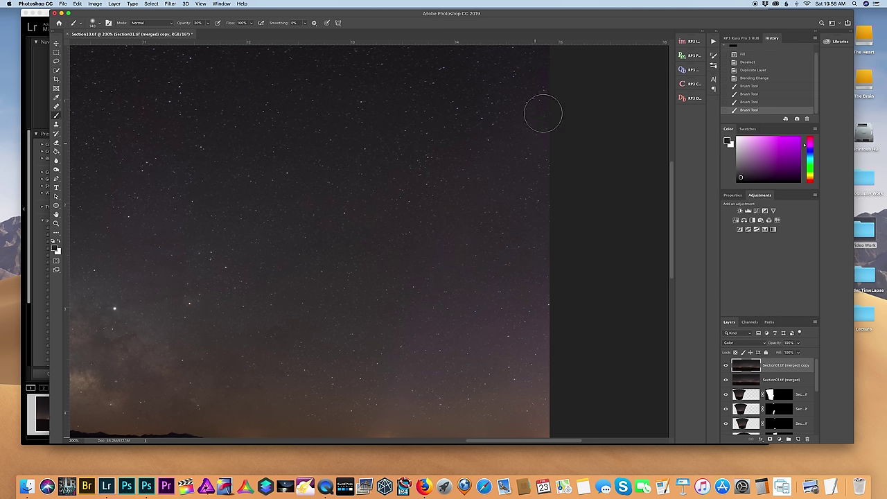
mouse_move(401, 256)
left_mouse_down()
mouse_move(457, 344)
mouse_move(483, 204)
mouse_move(541, 108)
mouse_move(418, 329)
left_mouse_up()
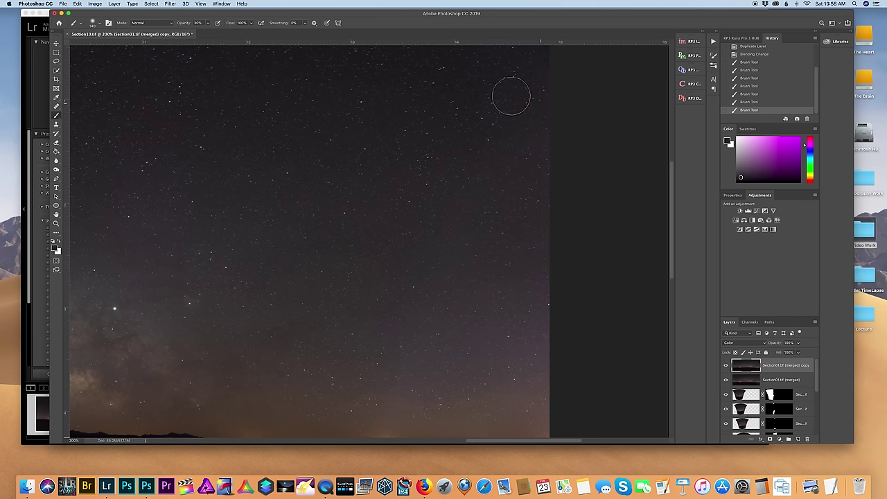
left_click(480, 174)
left_click(726, 365)
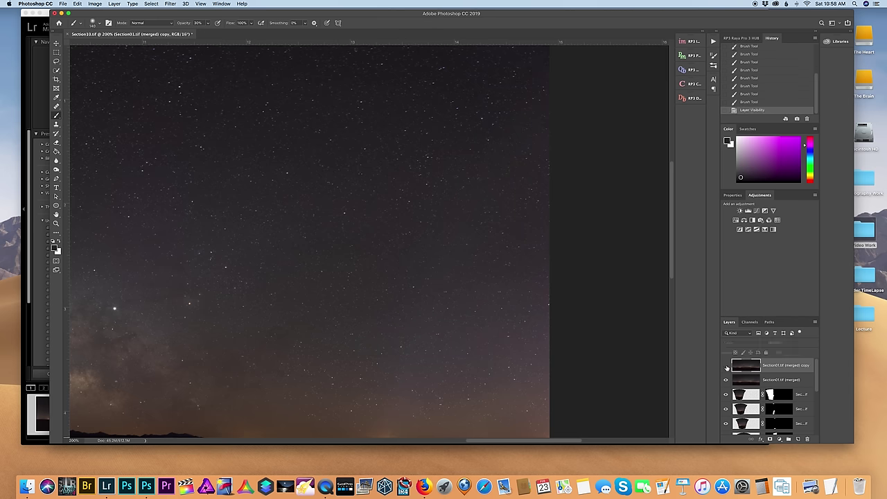
left_click(726, 366)
left_click(449, 168)
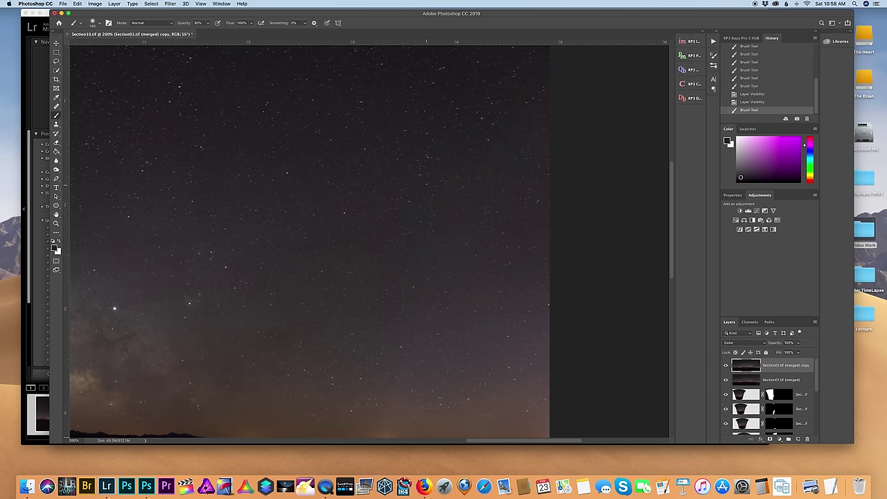
left_click_drag(508, 158, 543, 134)
Sample the neutral dark ground and paint over the purple cast in the right foreground, raising the brush opacity to 45%.
scroll(542, 153, "down", 5)
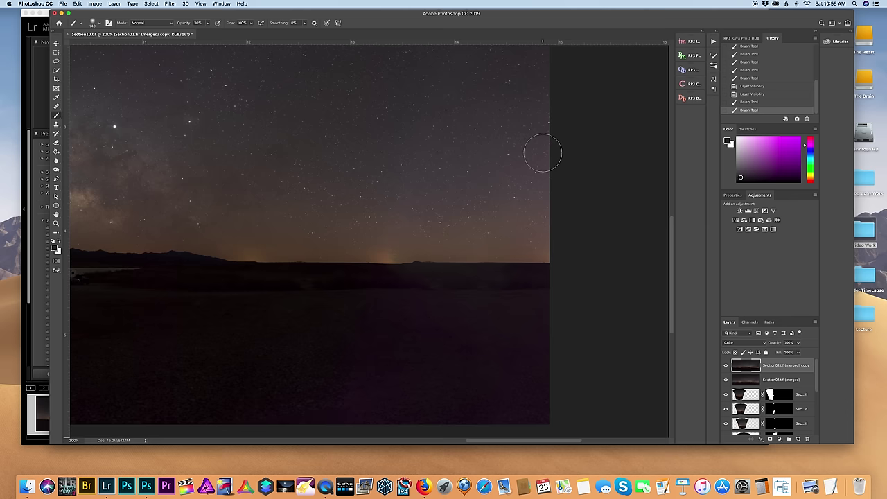
scroll(542, 152, "down", 3)
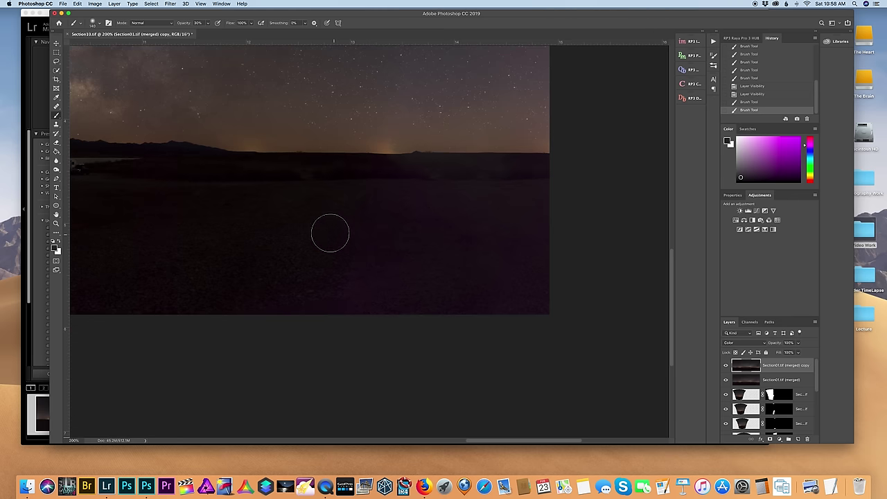
left_click(289, 222, "alt")
left_click_drag(271, 307, 479, 307)
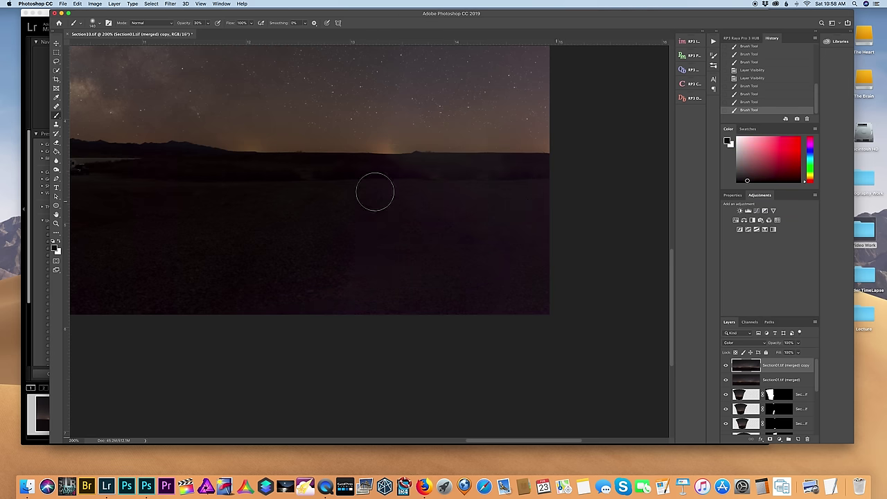
left_click(474, 296)
key("4")
key("5")
mouse_move(495, 308)
left_mouse_down()
mouse_move(477, 287)
mouse_move(462, 214)
mouse_move(388, 171)
mouse_move(501, 263)
mouse_move(360, 212)
mouse_move(361, 202)
mouse_move(436, 202)
mouse_move(461, 289)
mouse_move(340, 289)
mouse_move(659, 162)
left_mouse_up()
key("super+minus")
key("super+minus")
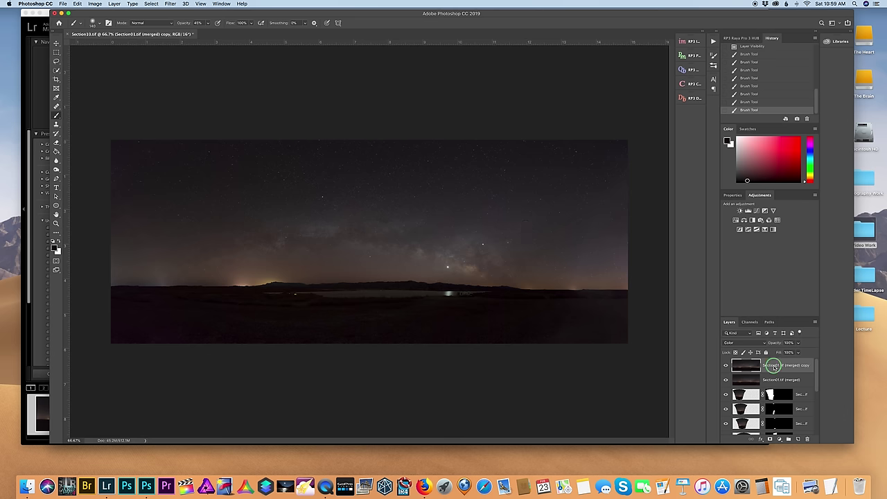
Merge the painted colour layer down, duplicate the merged panorama layer and set the copy's blend mode to Color.
right_click(774, 368)
left_click(782, 377)
key("super+1")
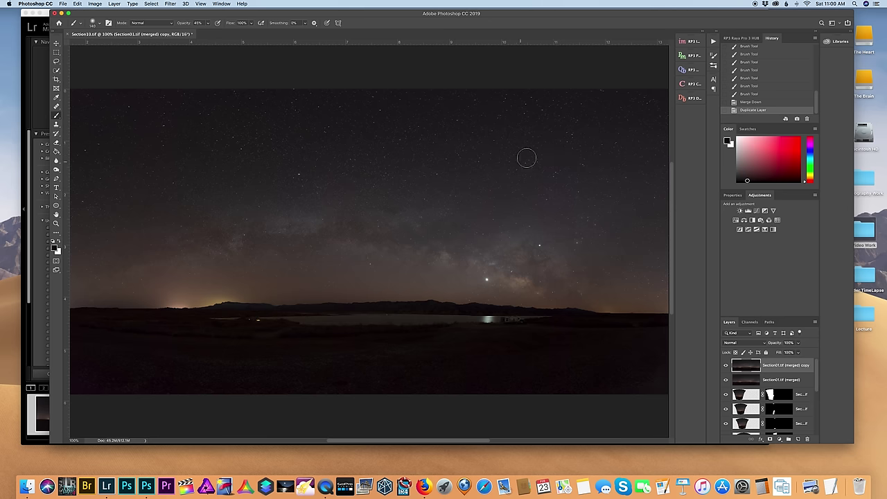
scroll(540, 173, "right", 5)
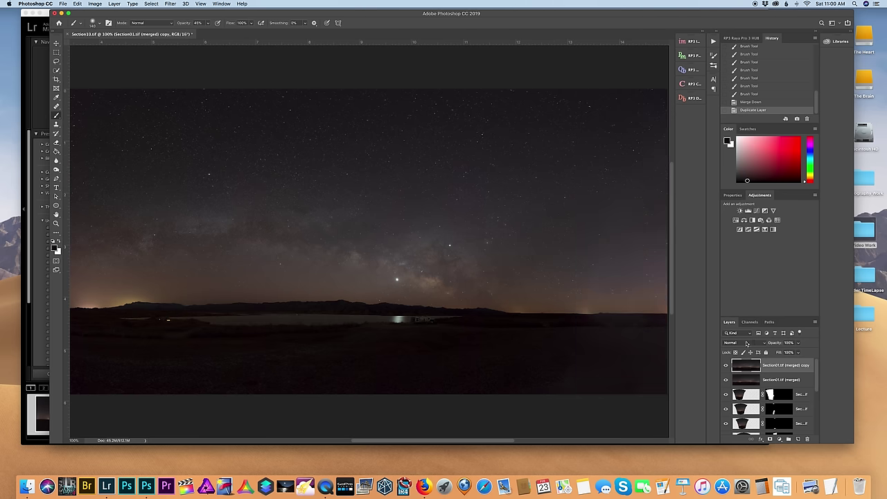
left_click(746, 342)
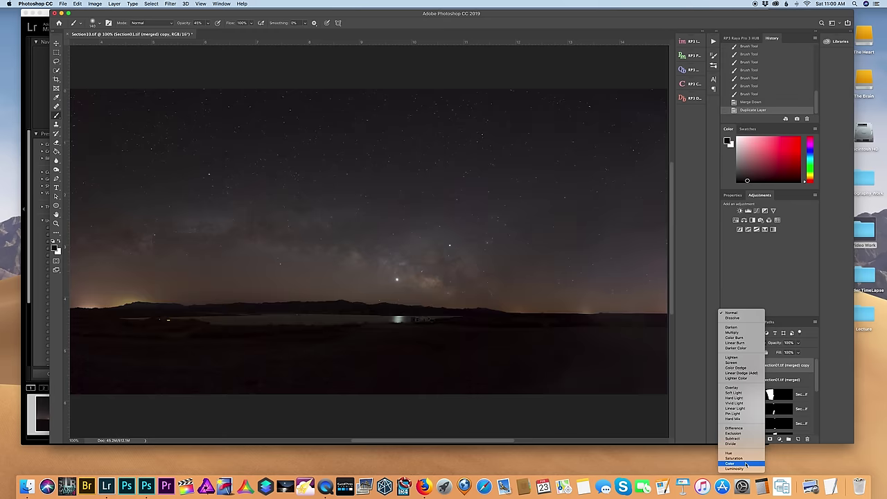
left_click(734, 463)
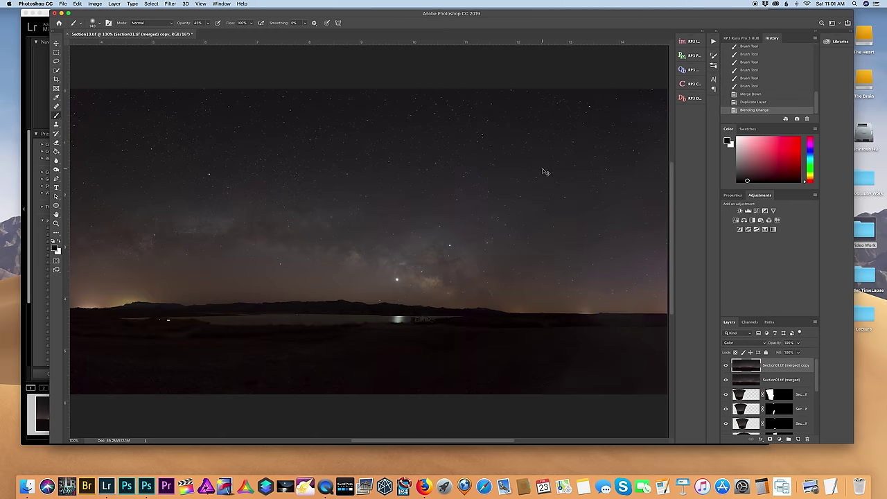
Sample a neutral sky colour and paint over the reddish patches in the sky above the Milky Way core.
key("super+equal")
scroll(503, 173, "right", 5)
scroll(503, 173, "up", 3)
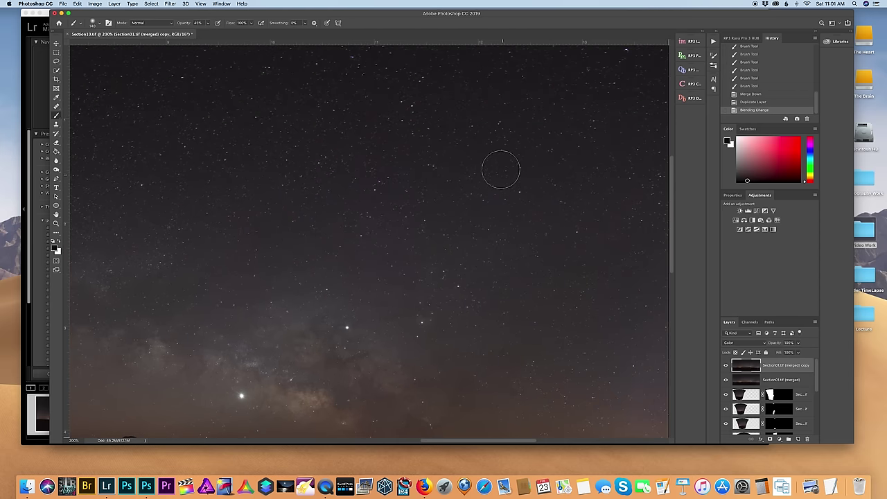
left_click(501, 108, "alt")
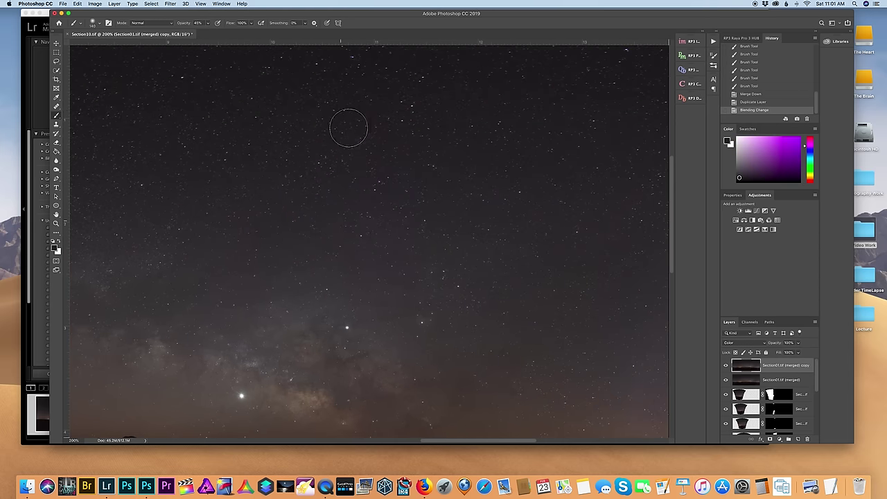
left_click(365, 219)
key("bracketright")
left_click(403, 137)
left_click(409, 247)
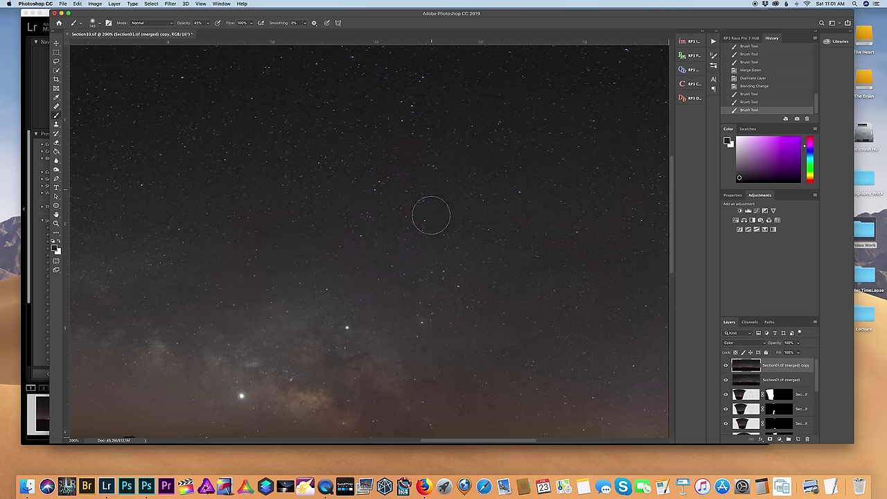
left_click(381, 92)
Continue painting the sampled colour across the sky further left and set the brush opacity to 33%.
scroll(457, 122, "left", 10)
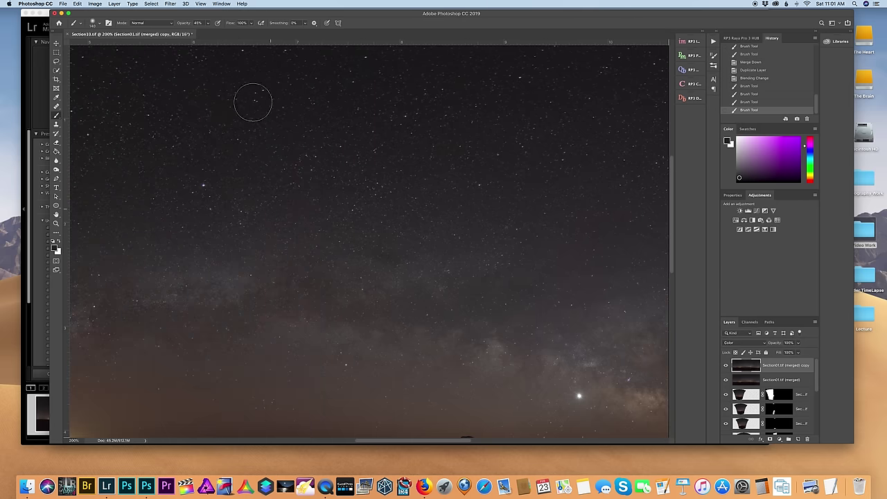
left_click(301, 118)
scroll(382, 237, "up", 5)
scroll(439, 190, "left", 5)
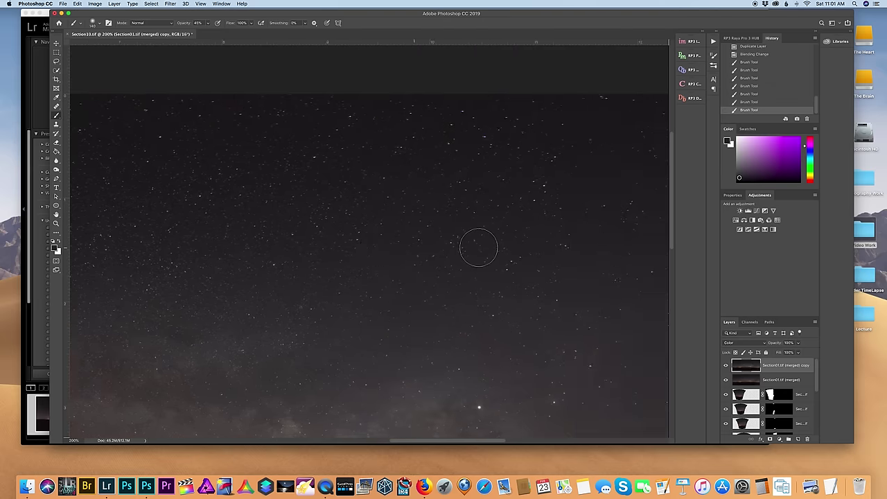
left_click_drag(207, 23, 201, 23)
scroll(335, 205, "left", 5)
Flatten the image and crop the panorama's left and right ends, trimming more from the right end.
key("super+shift+alt+e")
key("super+minus")
key("super+minus")
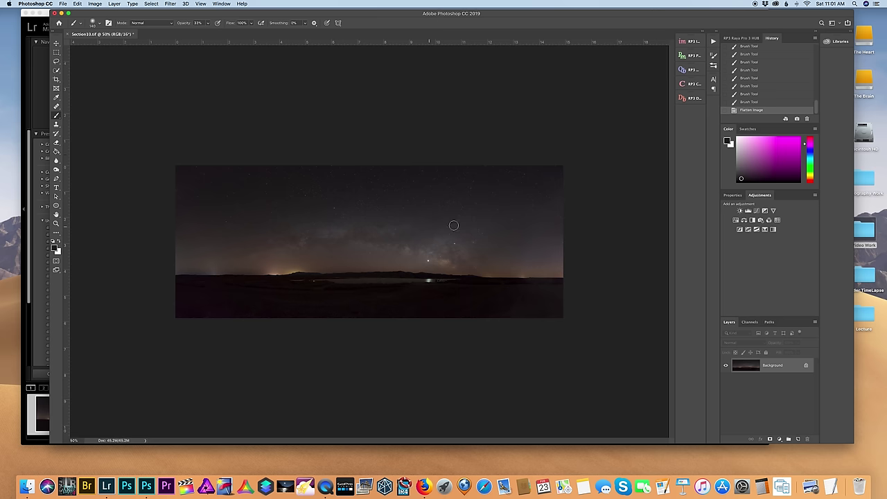
left_click(56, 79)
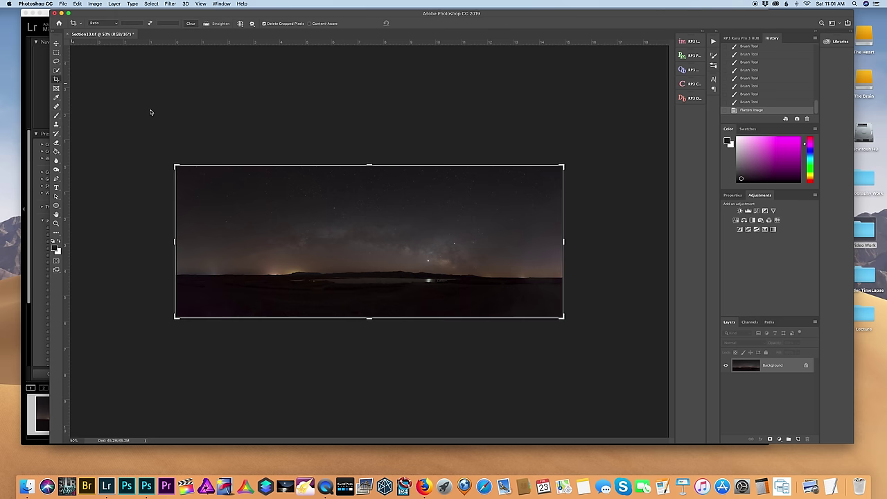
left_click_drag(561, 243, 531, 242)
left_click_drag(206, 242, 277, 239)
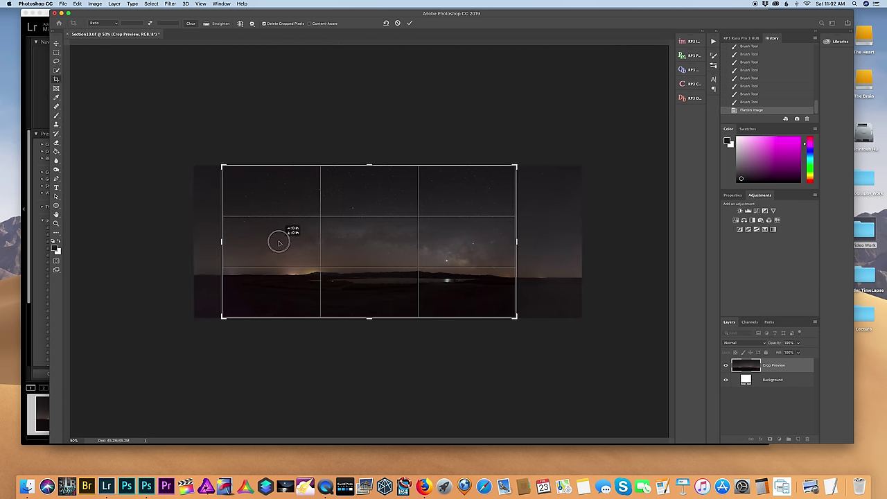
key("Return")
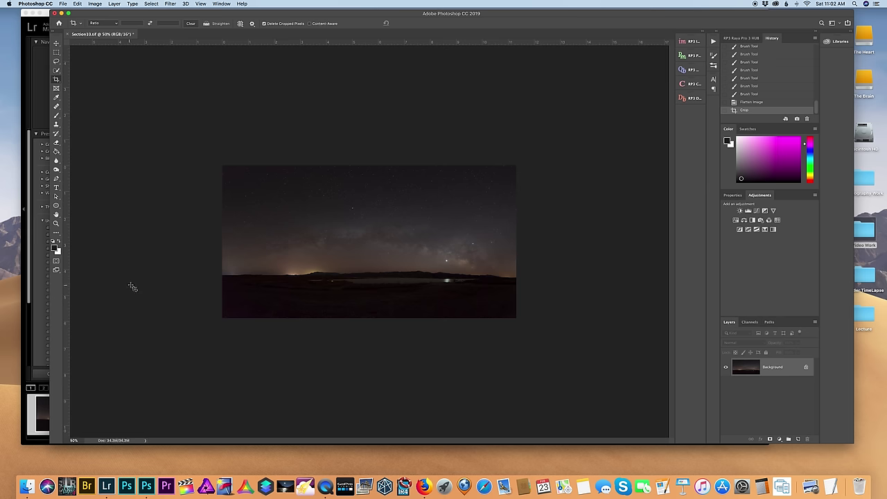
Save the cropped panorama and switch to Lightroom.
left_click(63, 4)
left_click(83, 70)
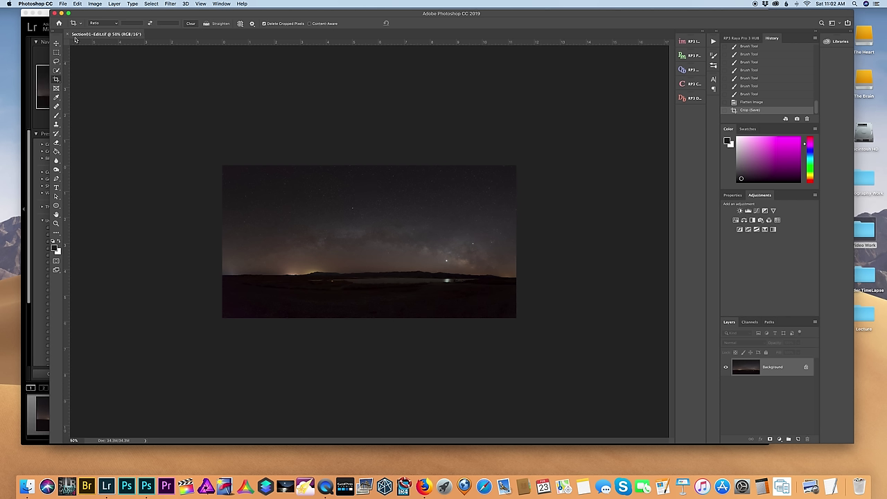
left_click(55, 14)
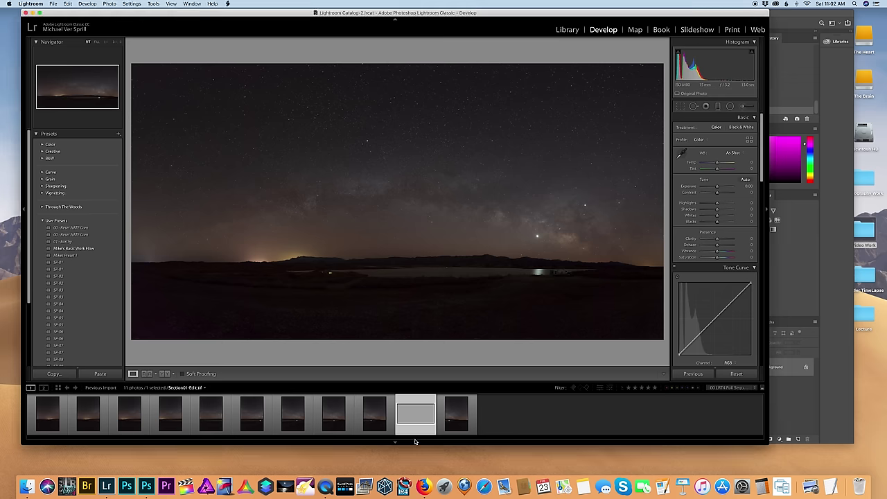
Inspect the sky of Section01-Edit.tif at close zoom, return to the full view and show all photographs in the filmstrip.
left_click(524, 212)
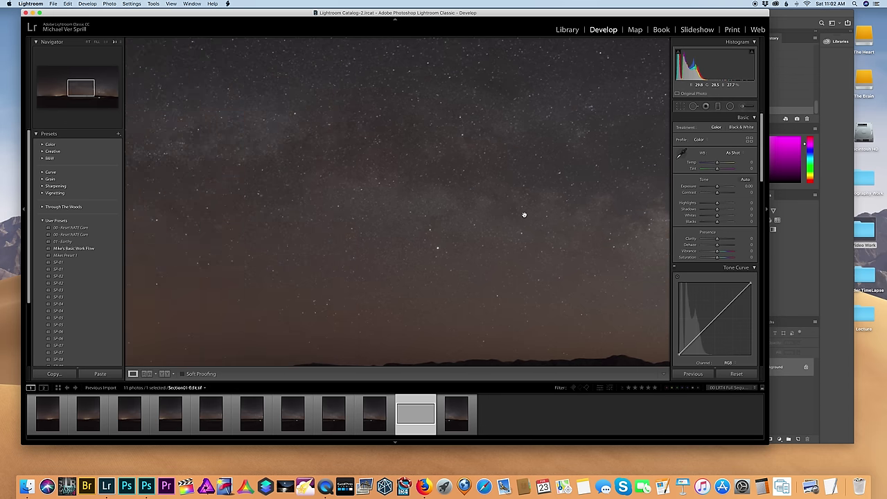
scroll(386, 206, "left", 5)
left_click(150, 58)
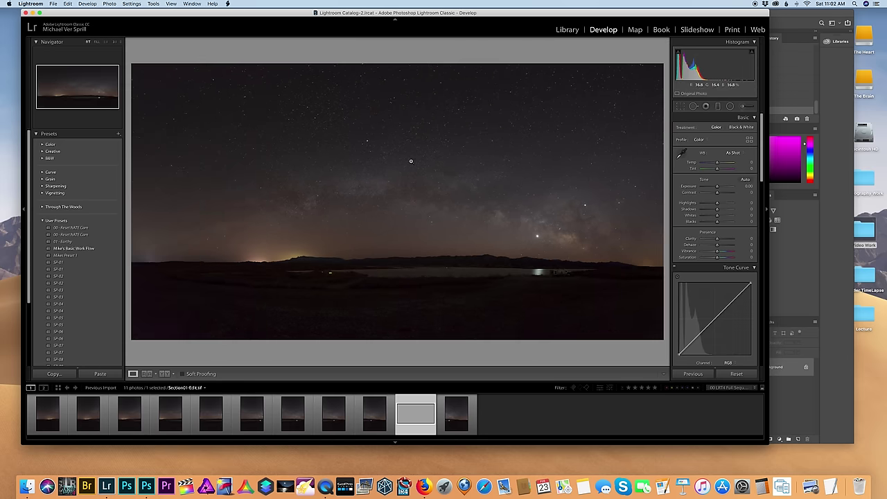
left_click(195, 388)
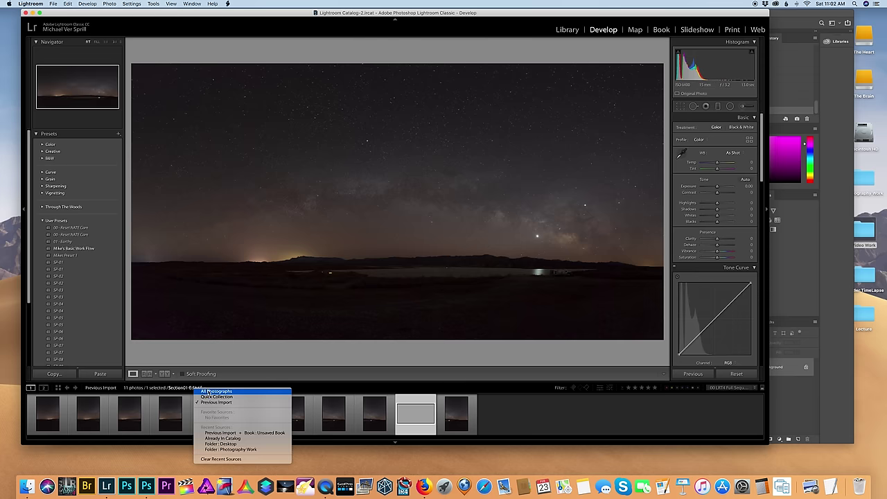
left_click(215, 391)
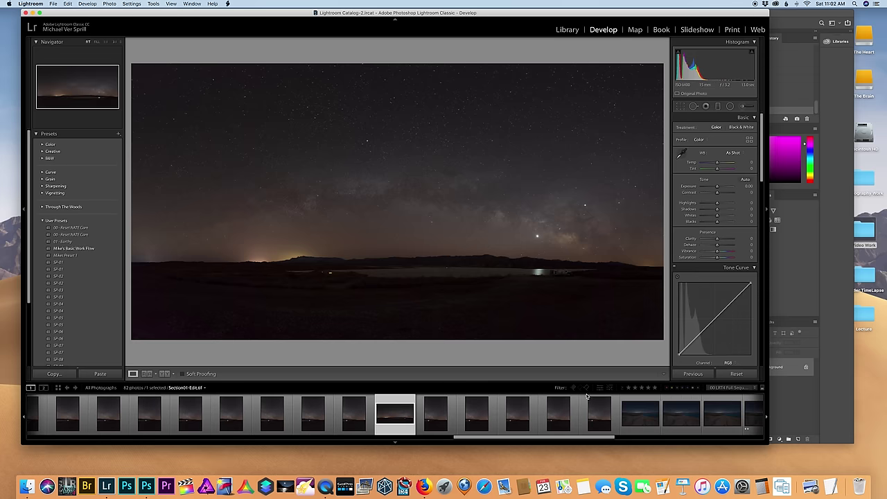
Look through the foreground photos of the lake and cracked ground in the filmstrip, comparing frames between 56 and 74 of 75.
left_click(637, 419)
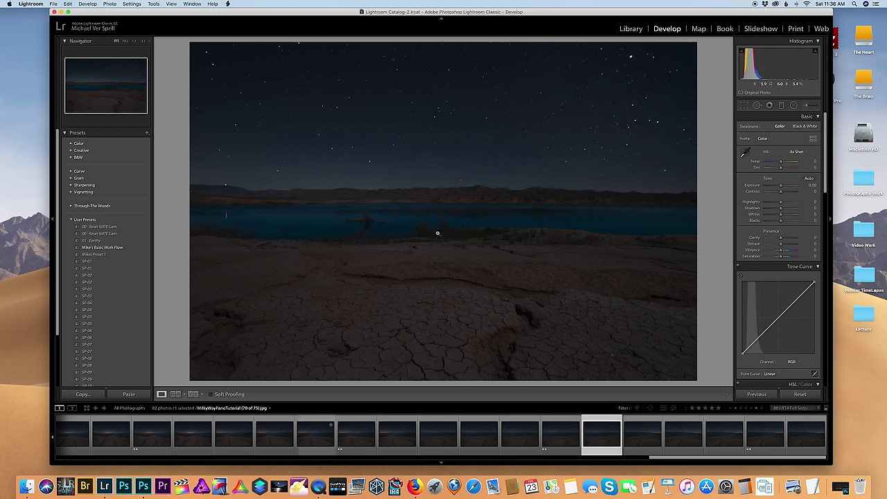
left_click(72, 434)
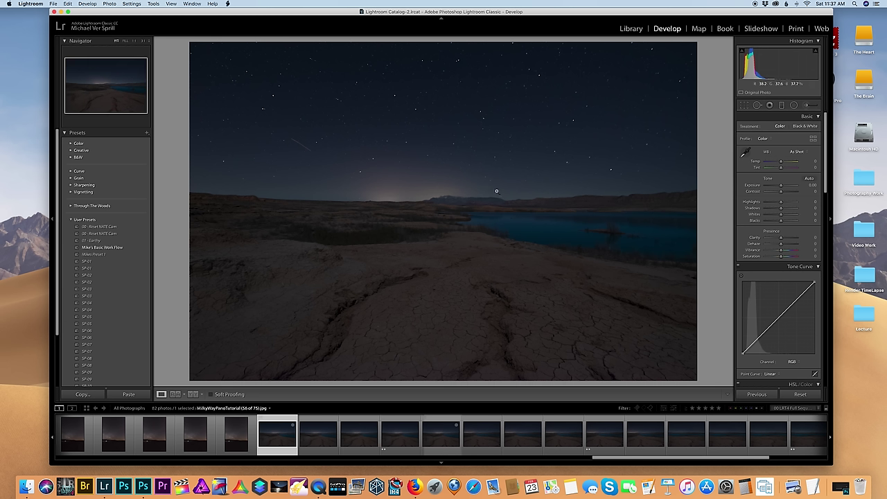
left_click(427, 436)
left_click(401, 439)
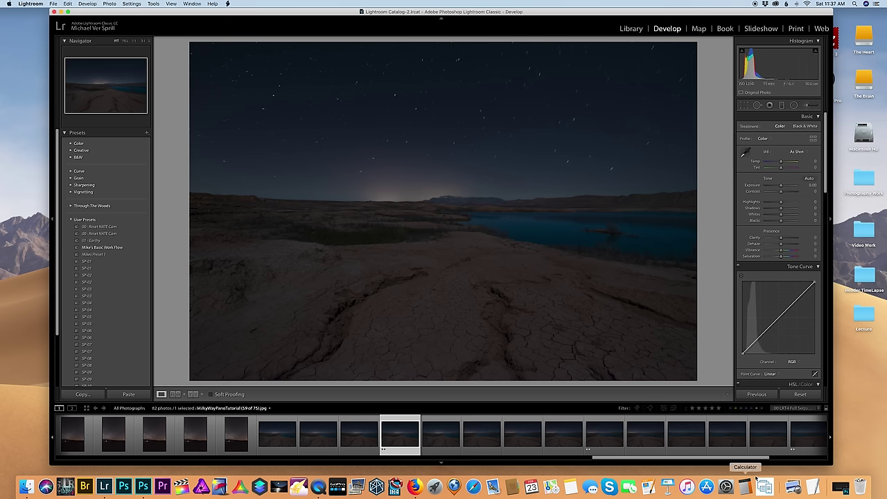
left_click(600, 437)
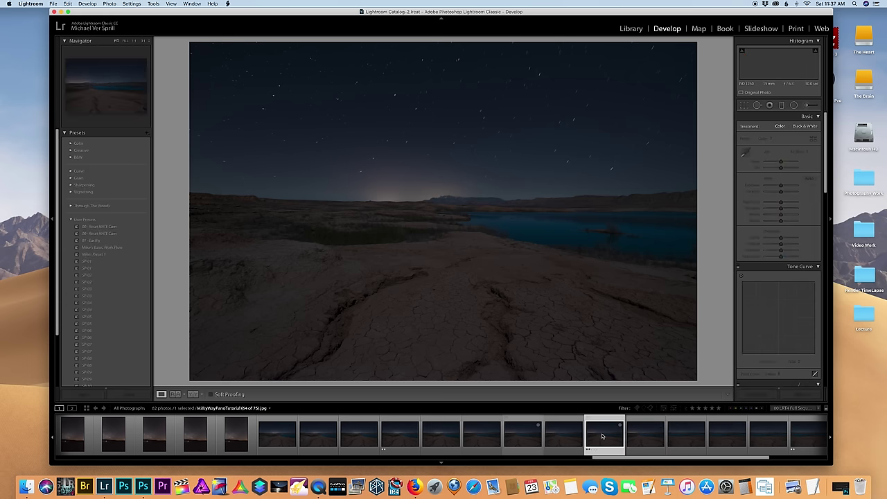
scroll(601, 435, "down", 6)
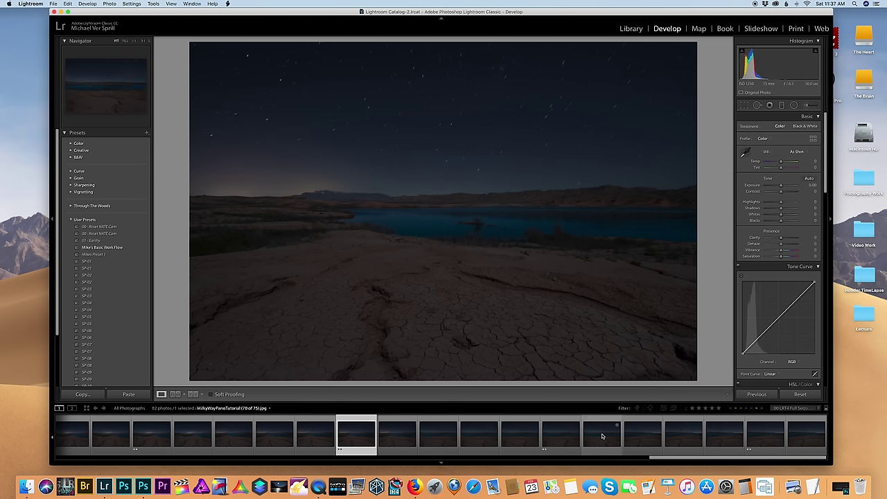
left_click(565, 437)
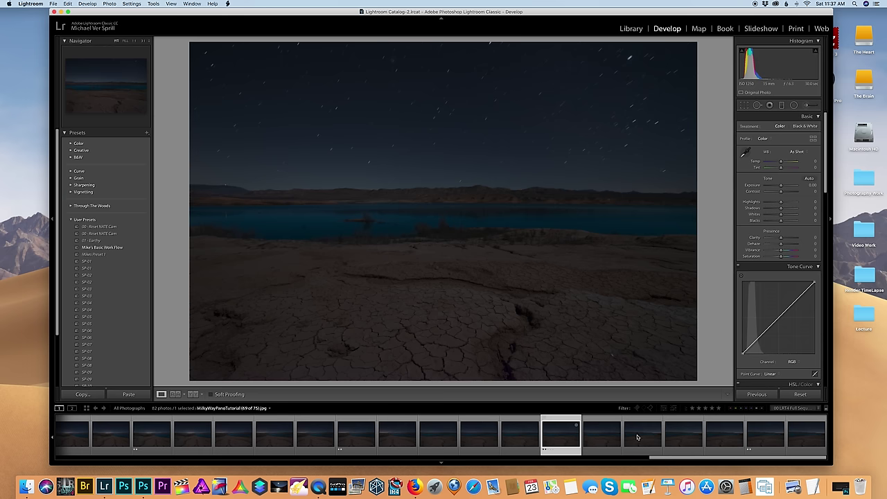
left_click(751, 429)
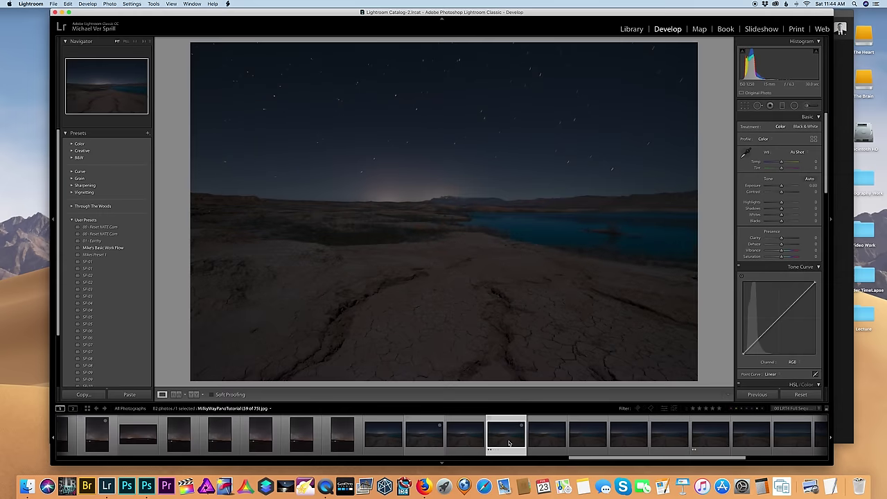
Select MilkyWayPanoTutorial photos 59, 64, 69 and 74 of 75 and merge them to a panorama in Photoshop with Content Aware Fill Transparent Areas.
scroll(508, 443, "down", 3)
left_click(541, 437, "super")
scroll(545, 443, "down", 4)
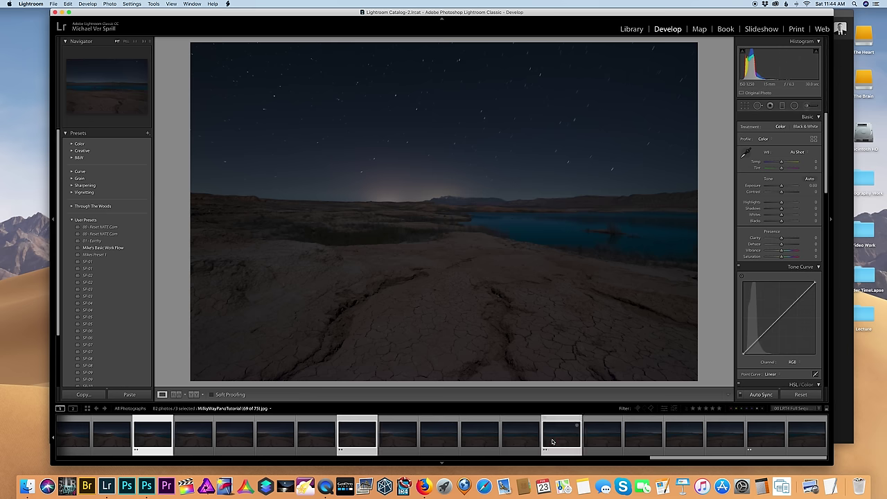
left_click(765, 442, "super")
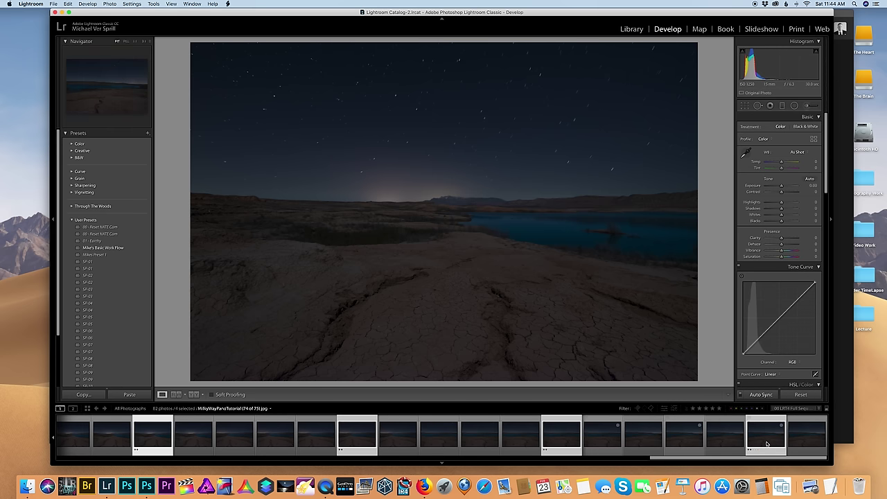
left_click(111, 5)
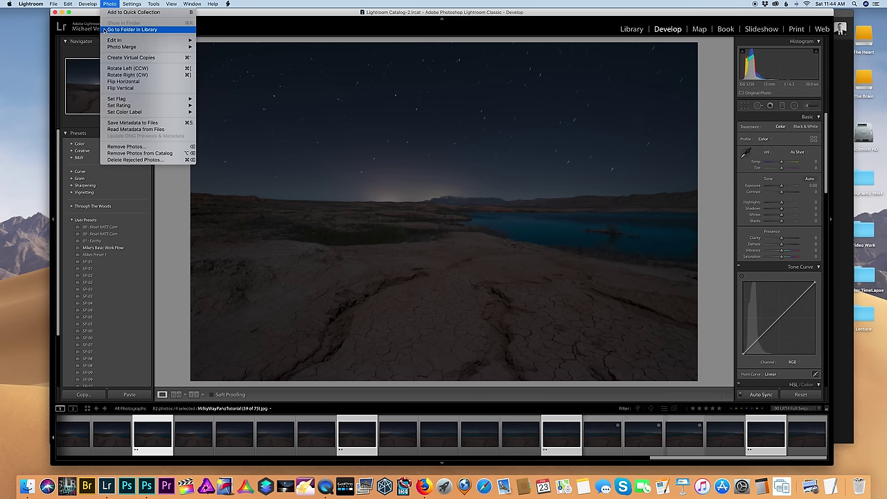
mouse_move(125, 42)
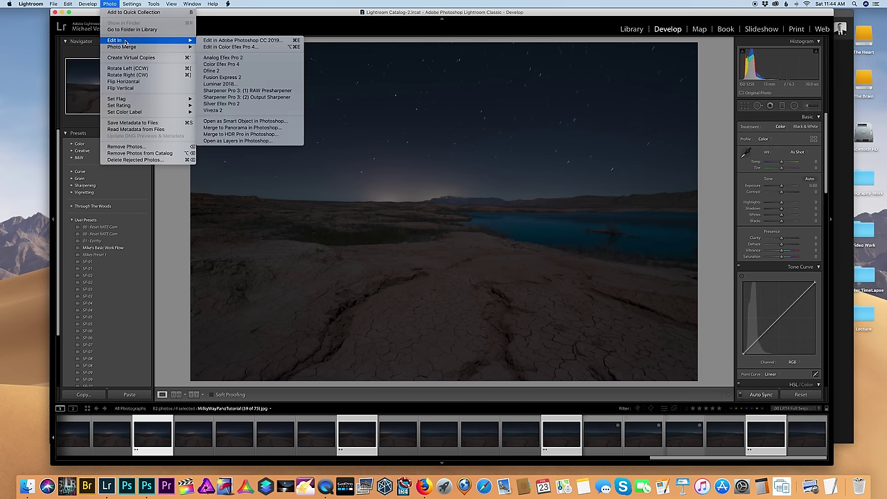
left_click(278, 130)
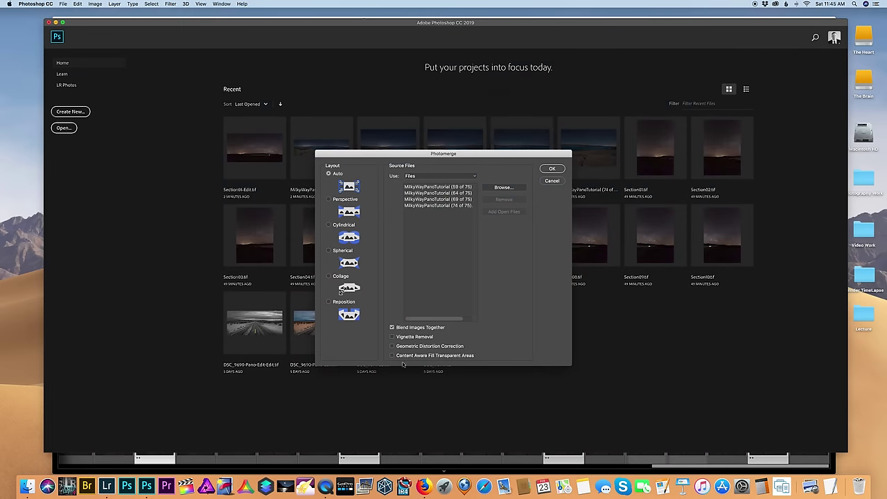
left_click(392, 355)
left_click(553, 169)
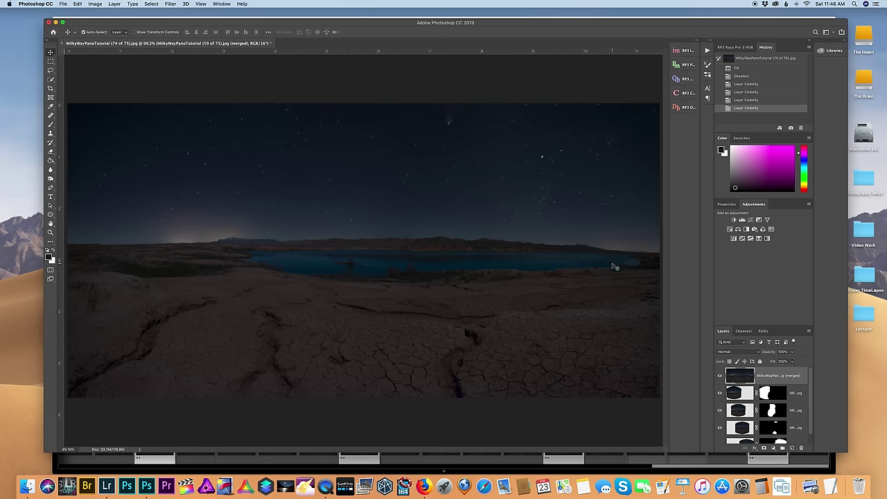
Flatten the merged foreground panorama into one layer and switch back to Lightroom.
right_click(776, 375)
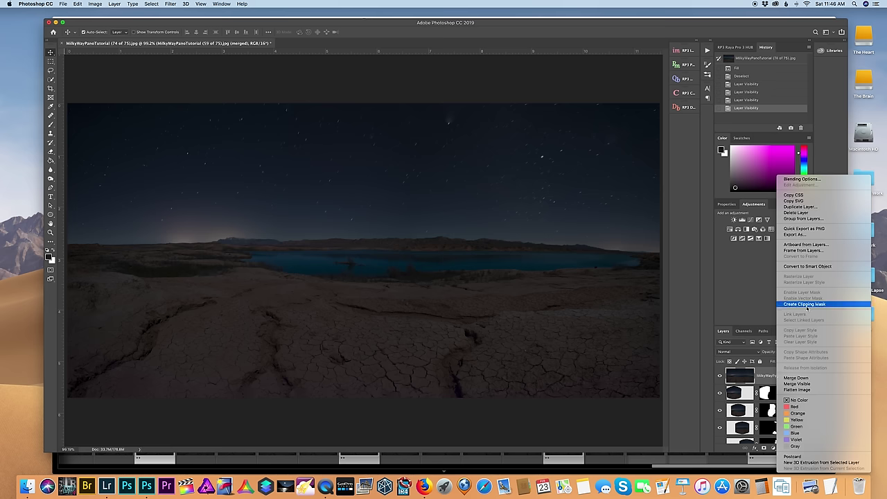
left_click(796, 389)
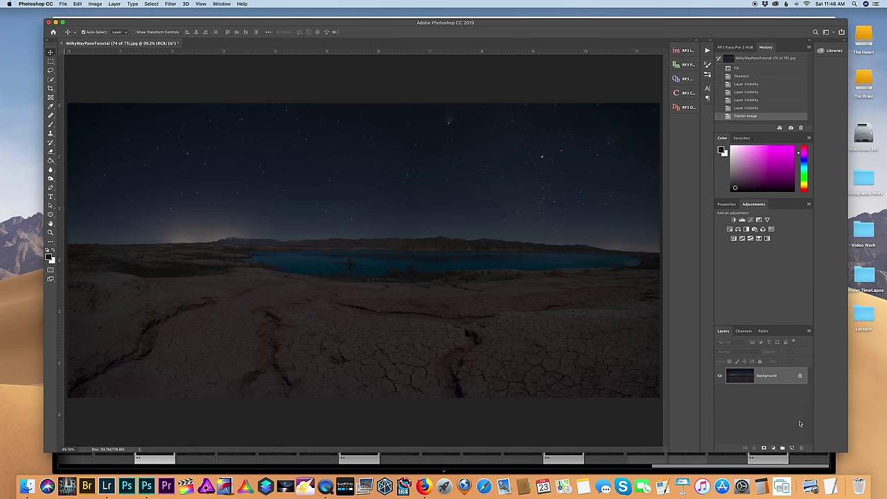
left_click_drag(169, 26, 151, 43)
left_click(151, 30)
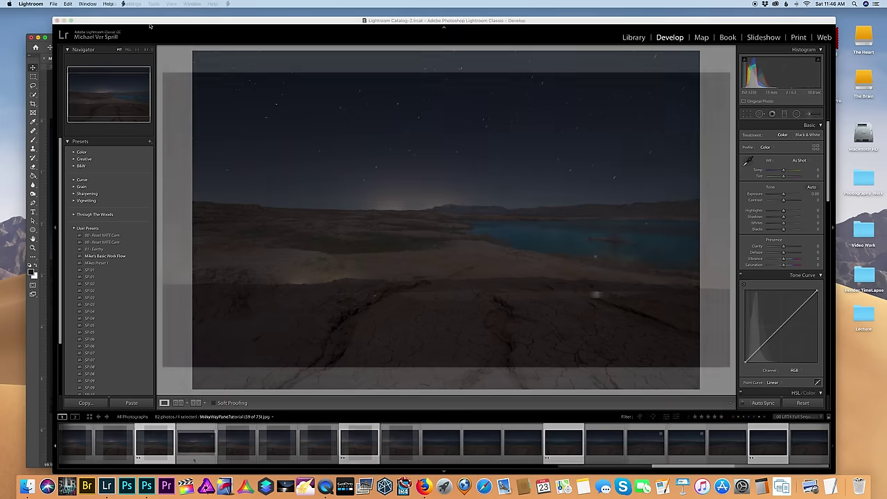
Open the Milky Way panorama Section01-Edit.tif from Lightroom in Photoshop for editing.
left_click(198, 449)
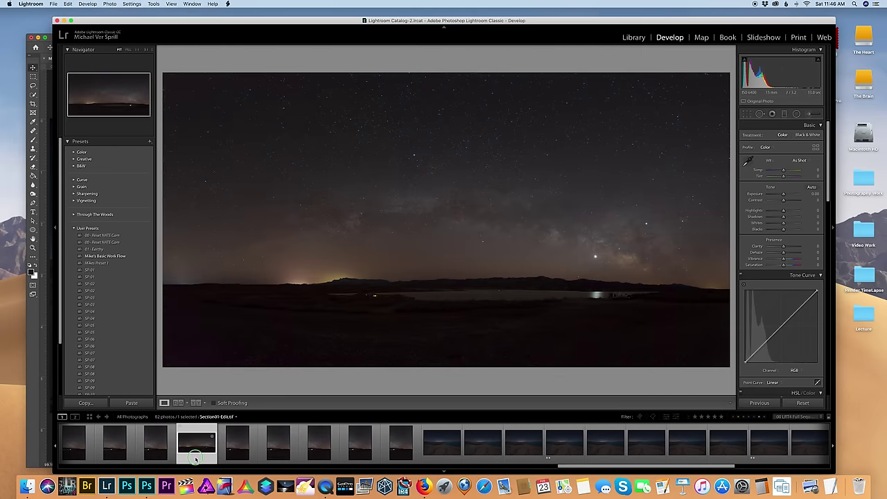
right_click(195, 459)
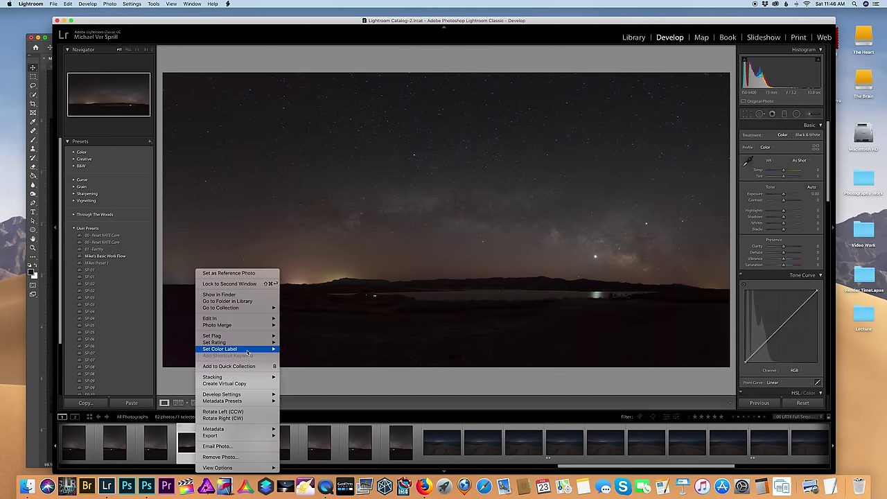
mouse_move(266, 319)
left_click(302, 318)
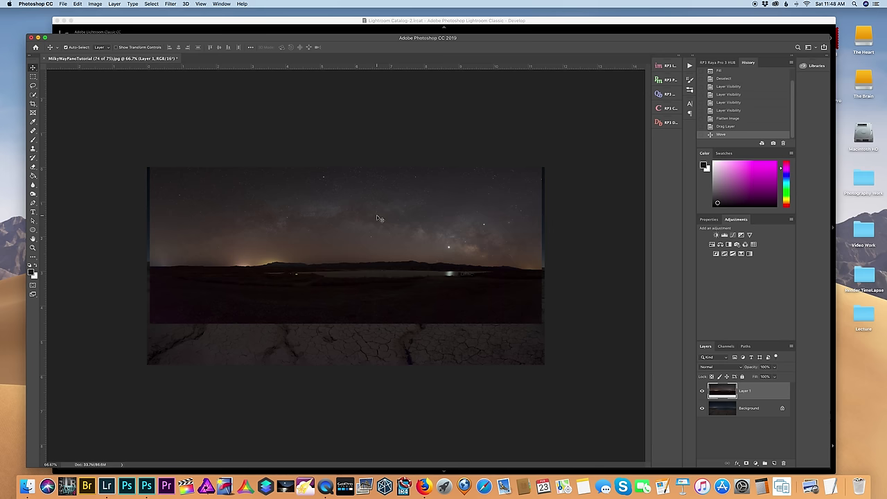
Hide and show the Milky Way layer to compare it with the foreground panorama beneath it.
left_click(701, 391)
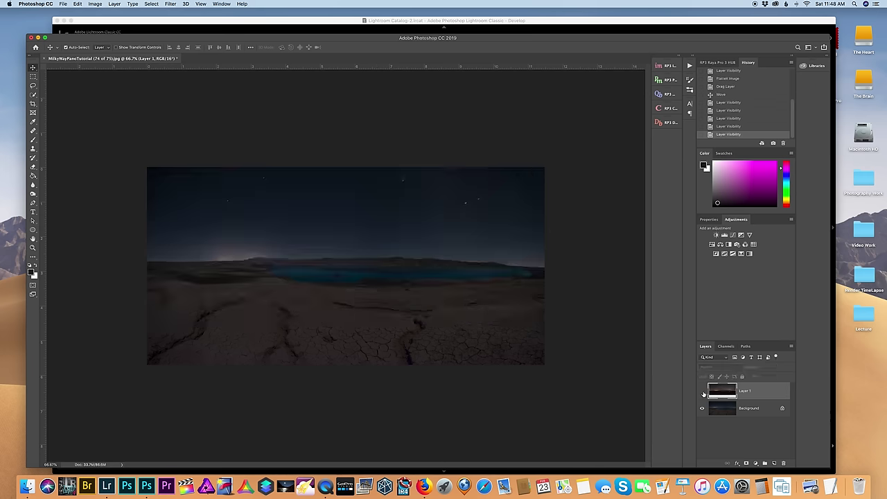
left_click(702, 391)
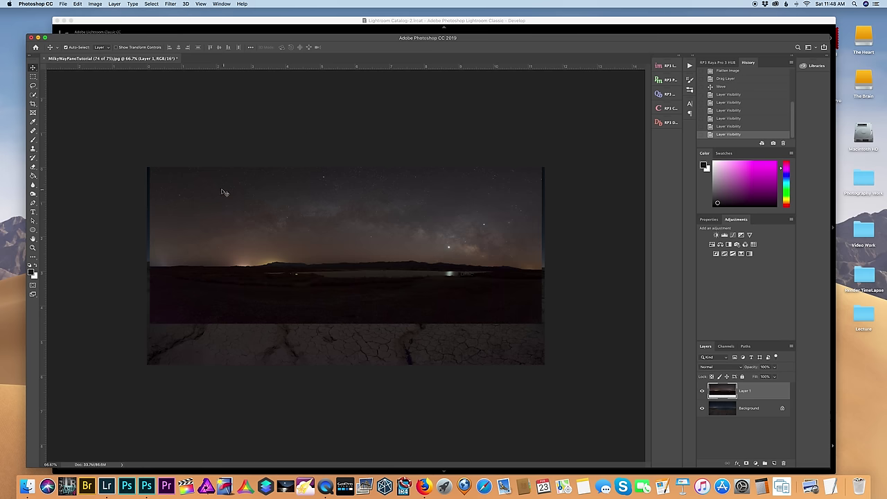
left_click_drag(125, 38, 121, 28)
Increase the canvas height to 8 inches, keeping the width and the centred anchor.
left_click(95, 5)
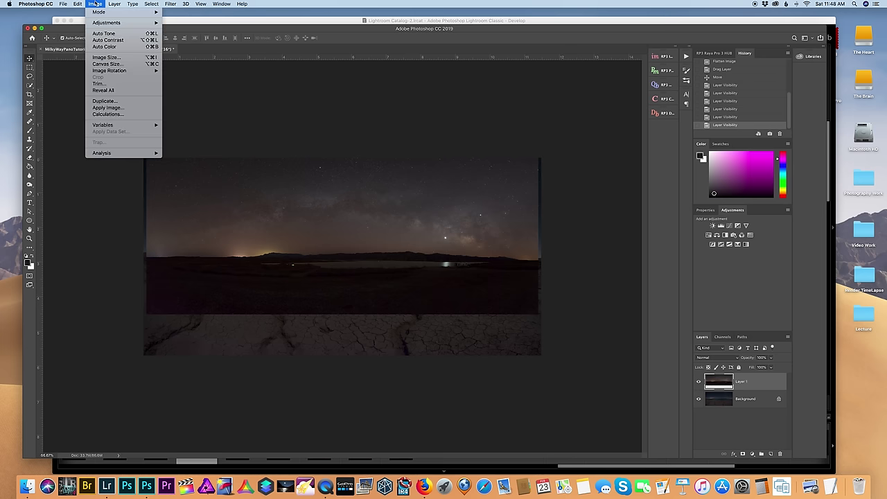
left_click(107, 64)
key("Tab")
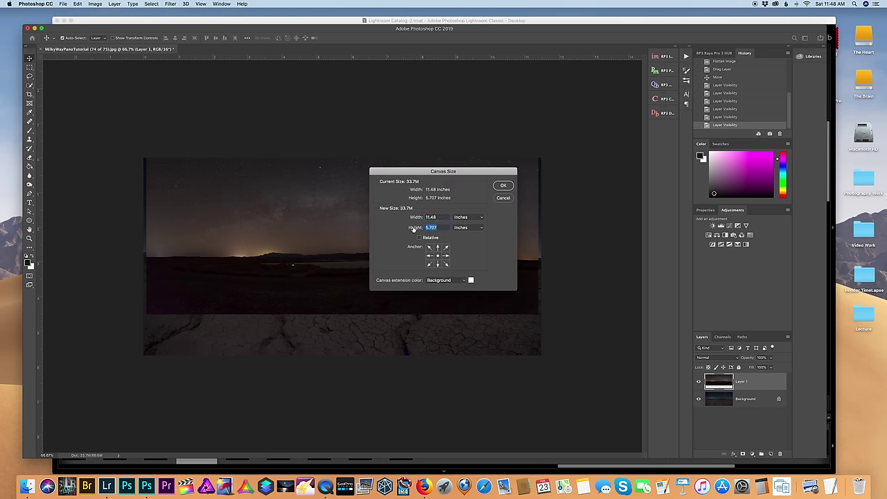
type("8")
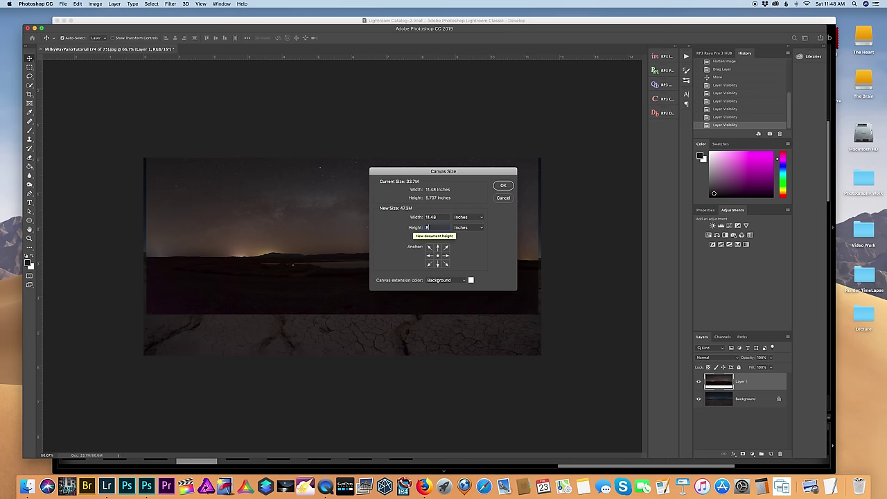
left_click(503, 186)
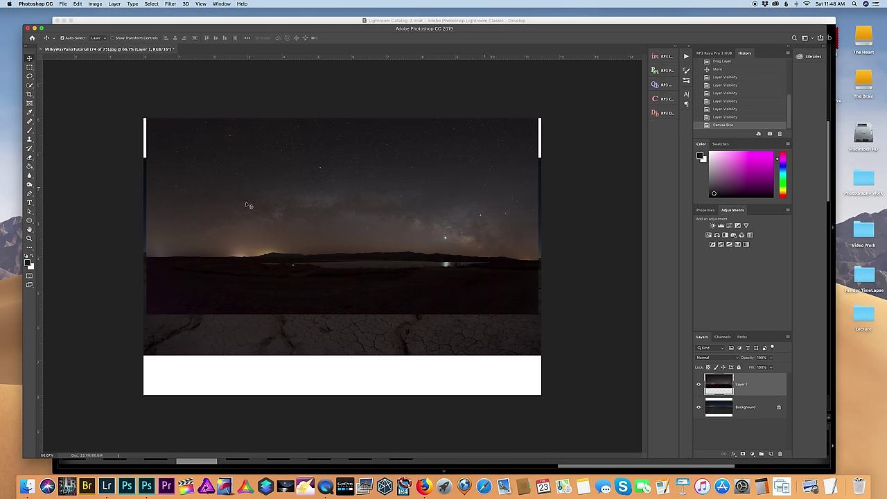
Duplicate Layer 1 and the Background together and hide the two original layers.
left_click(748, 419)
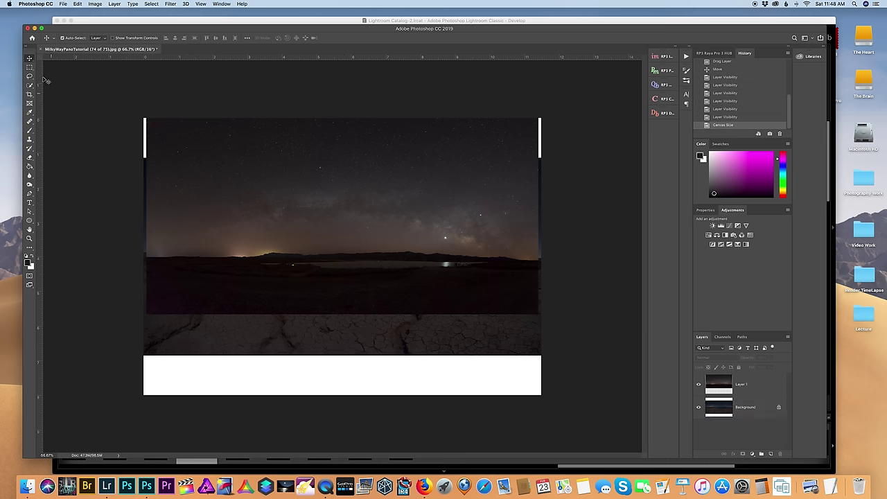
left_click(740, 408)
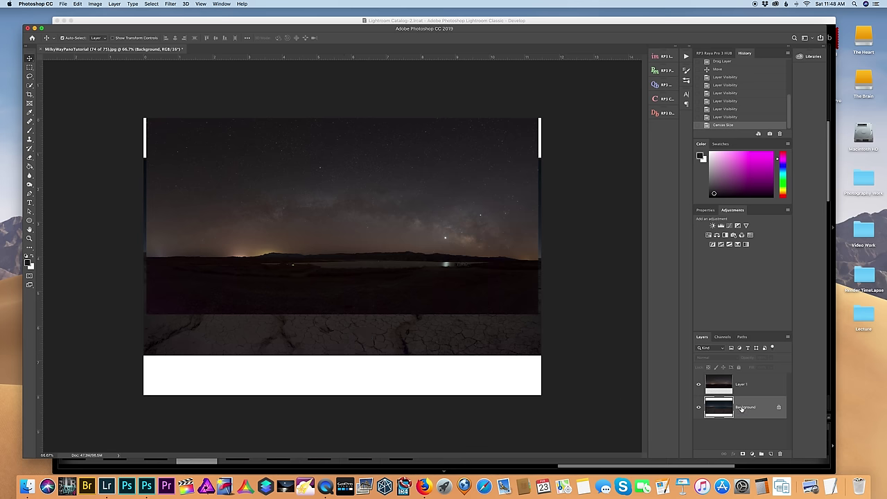
left_click(756, 394, "shift")
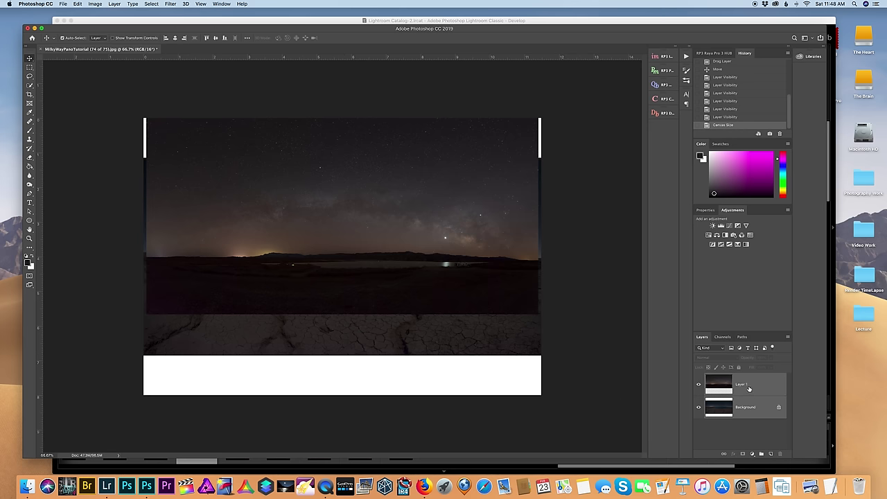
key("super+j")
left_click(699, 430)
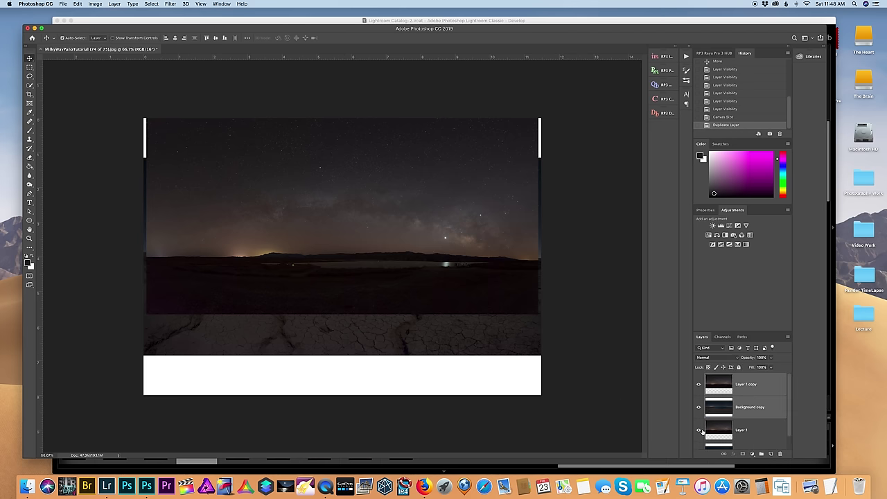
scroll(714, 422, "down", 1)
left_click(698, 438)
Move the Background copy down to the canvas's lower edge and shift the Layer 1 copy slightly down.
left_click(755, 393)
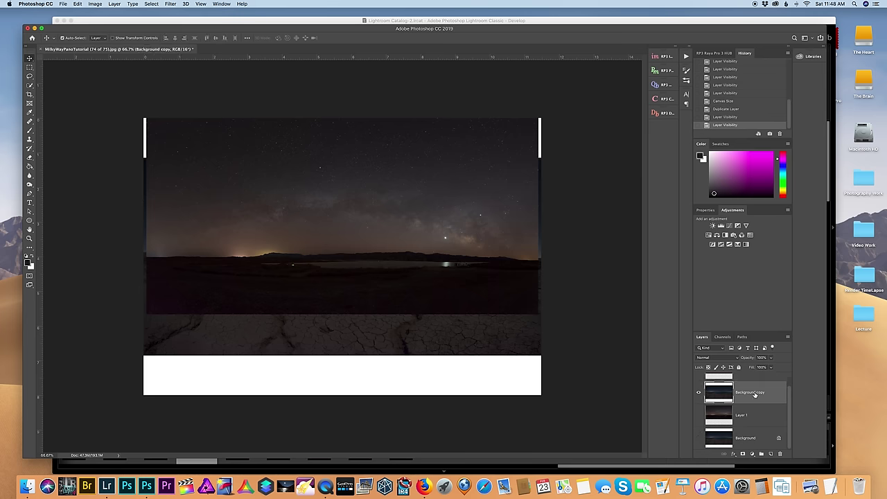
left_click_drag(311, 333, 309, 374)
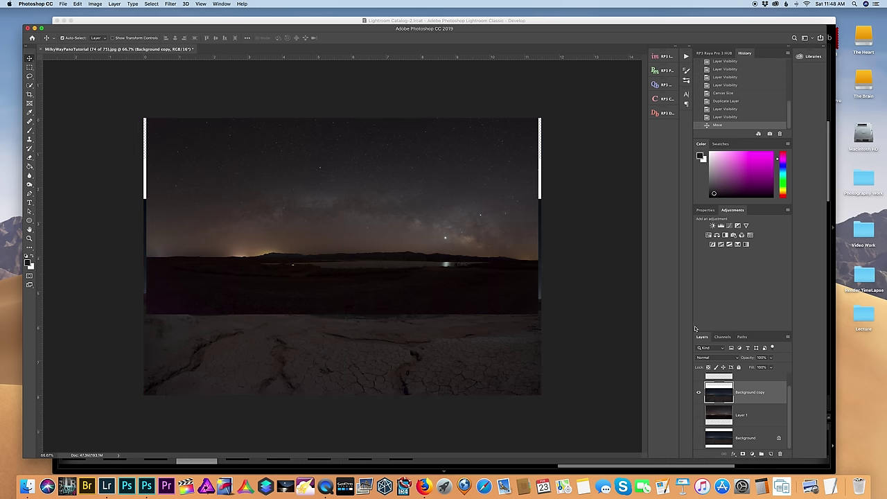
scroll(741, 400, "up", 1)
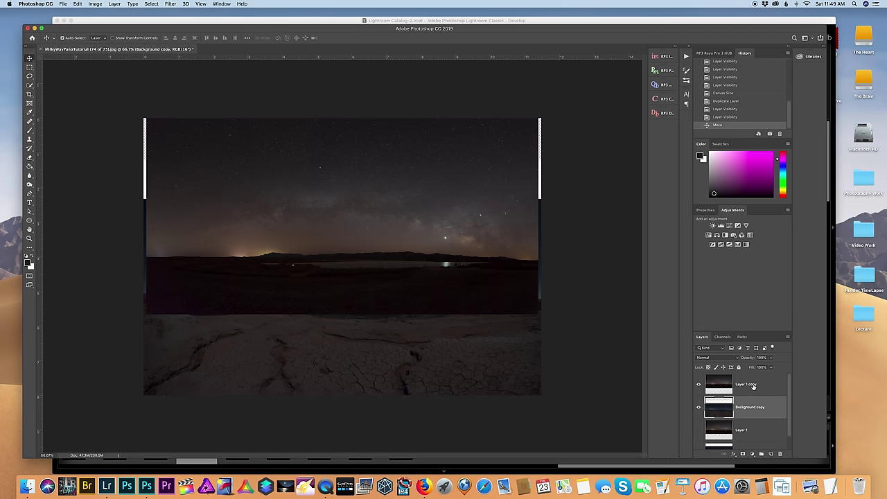
left_click(753, 386)
left_click_drag(294, 205, 293, 213)
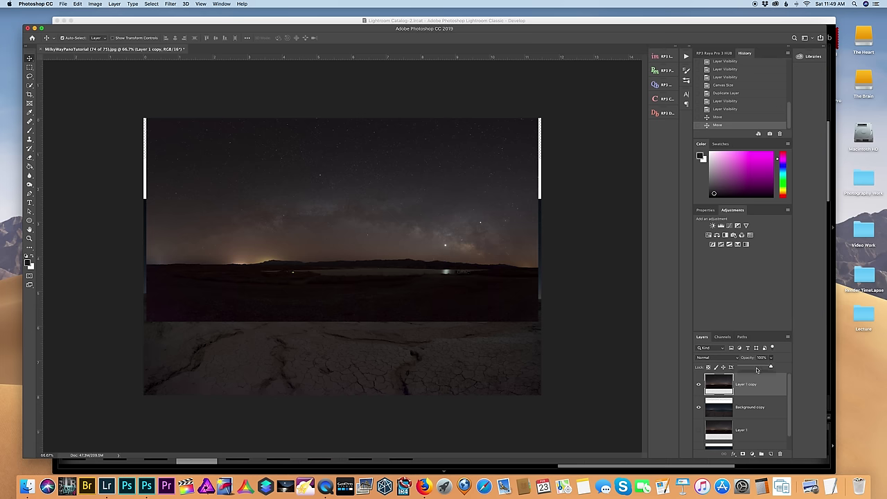
Lower the Layer 1 copy's opacity to 36% and move it down and left to line up its horizon with the foreground's.
left_click(751, 368)
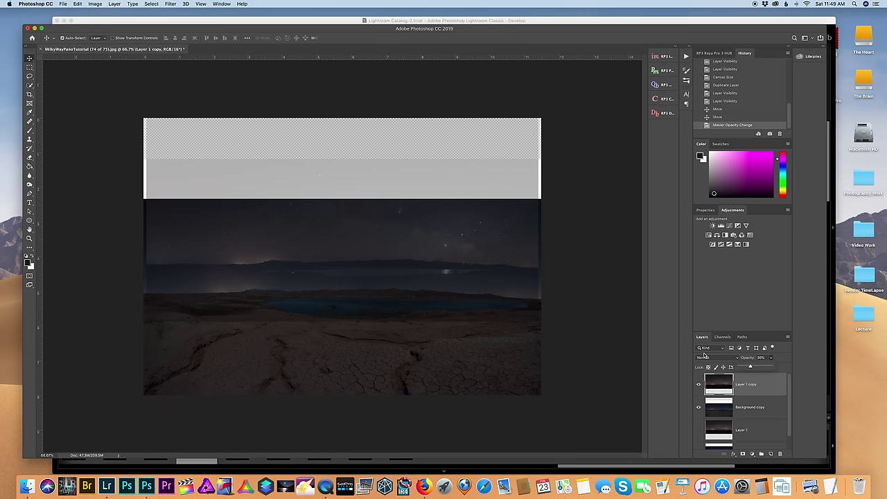
left_click_drag(452, 258, 441, 291)
left_click_drag(387, 305, 377, 307)
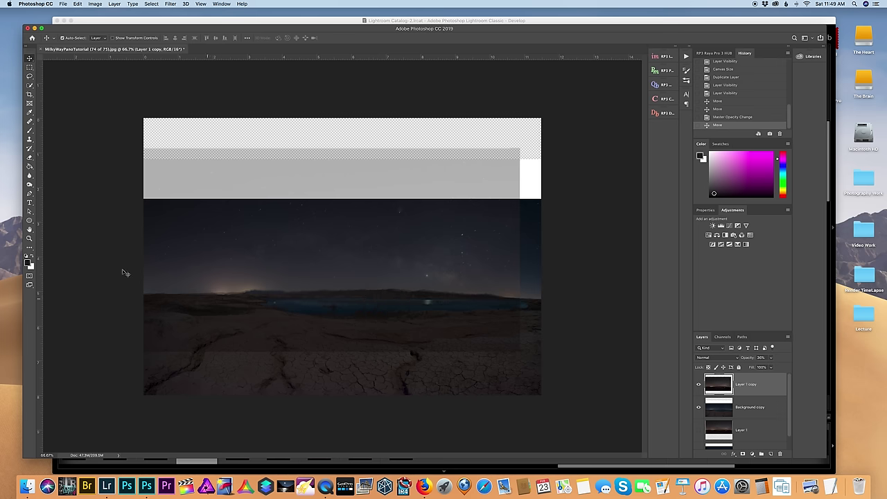
Scale the Layer 1 copy up to about 102% with Free Transform, stretching it slightly outward on both sides.
left_click(79, 3)
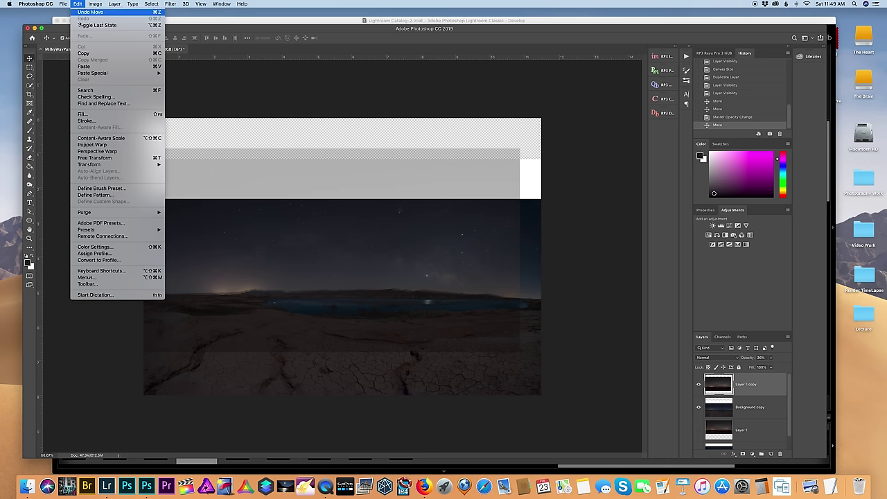
left_click(107, 159)
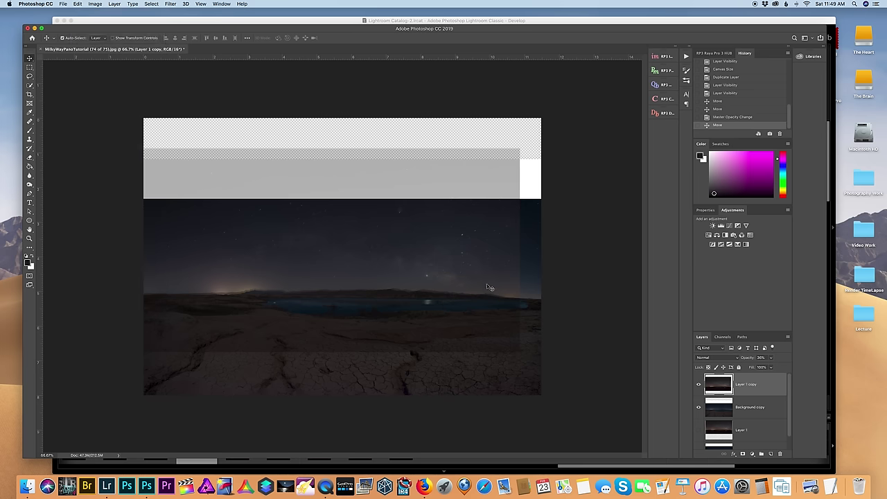
left_click_drag(520, 250, 524, 250)
left_click_drag(125, 249, 123, 250)
left_click_drag(434, 250, 434, 250)
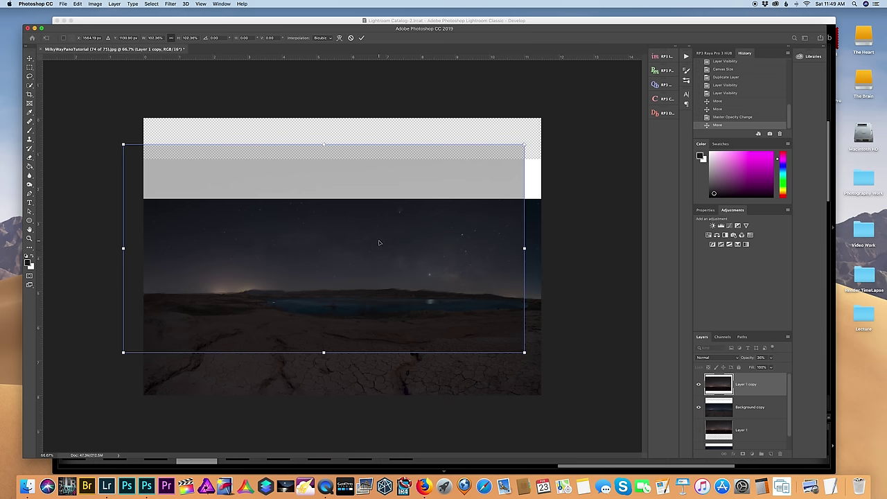
Warp the Layer 1 copy, nudging its horizon and pulling its right edge and lower-right corner outward to match the foreground's.
left_click(78, 4)
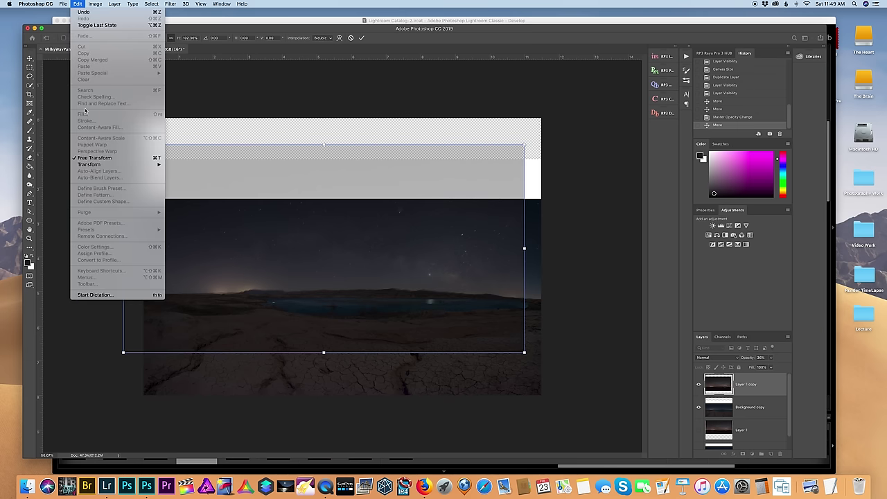
mouse_move(139, 164)
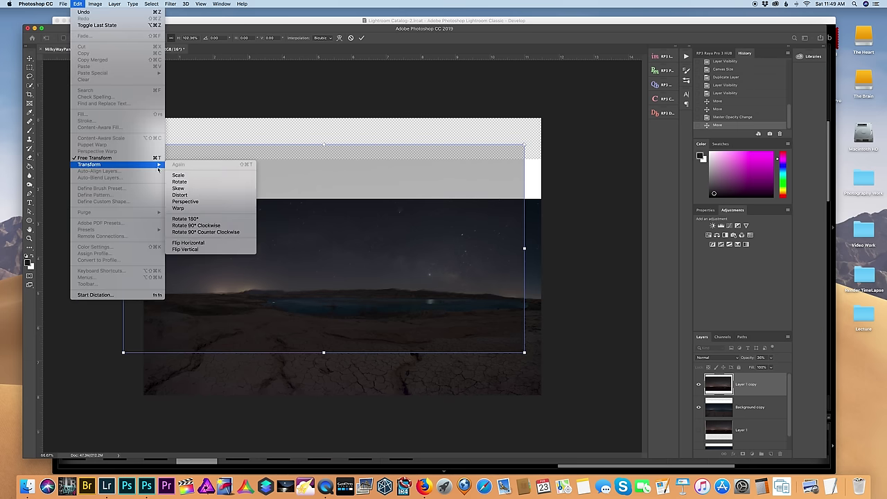
left_click(178, 208)
left_click_drag(256, 217, 258, 215)
left_click_drag(211, 283, 207, 283)
left_click_drag(524, 283, 528, 284)
left_click_drag(524, 353, 532, 356)
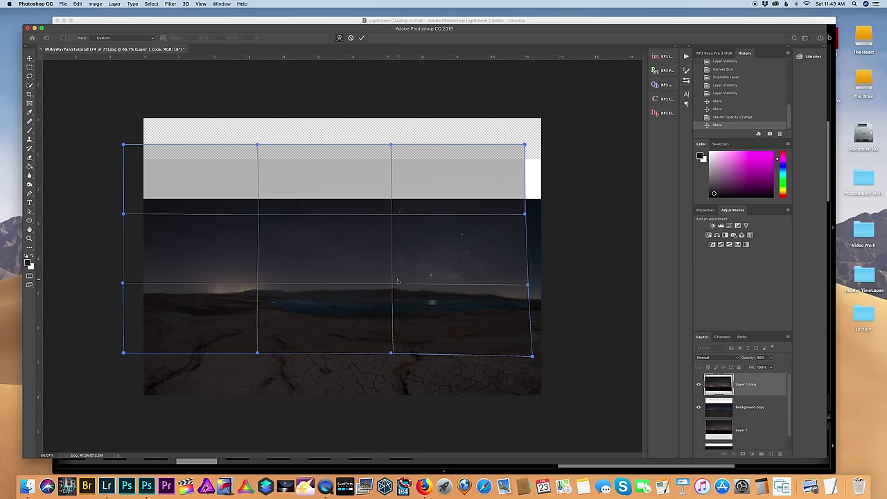
Refine the warp on the right side, stretch the upper and lower edges outward near the left third, and apply it.
left_click_drag(394, 280, 394, 279)
left_click_drag(527, 284, 528, 285)
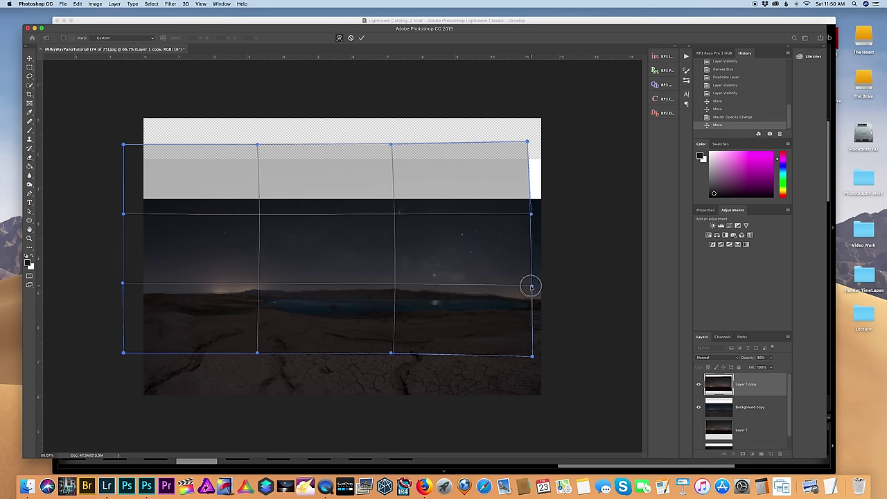
left_click(531, 214)
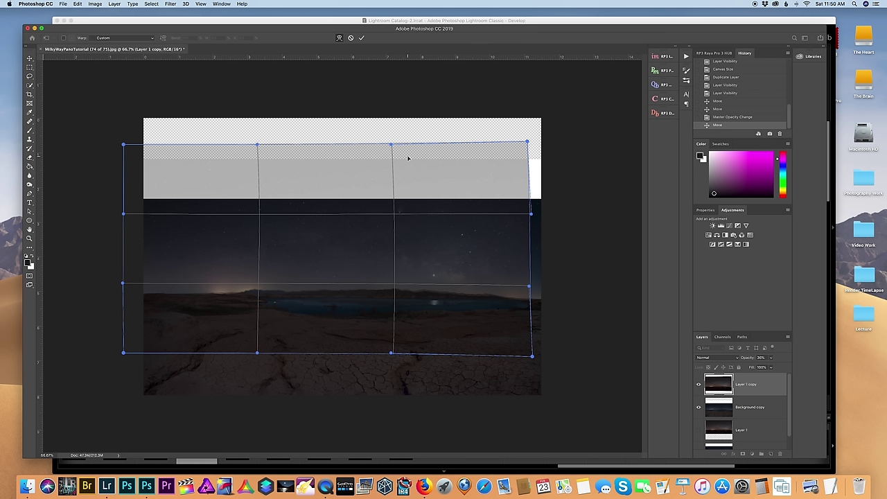
left_click_drag(257, 145, 256, 141)
left_click_drag(255, 353, 255, 357)
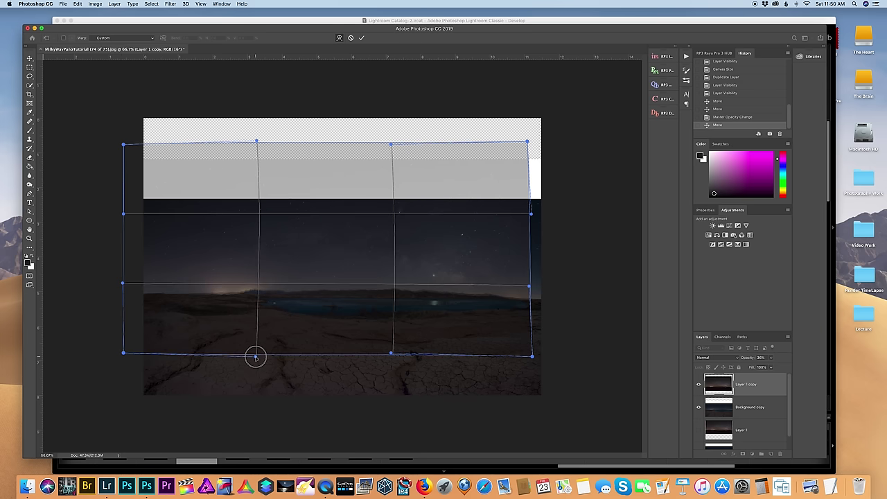
key("Return")
Raise the Layer 1 copy's opacity to 100% and place the Background copy above it in the layer order.
left_click(771, 358)
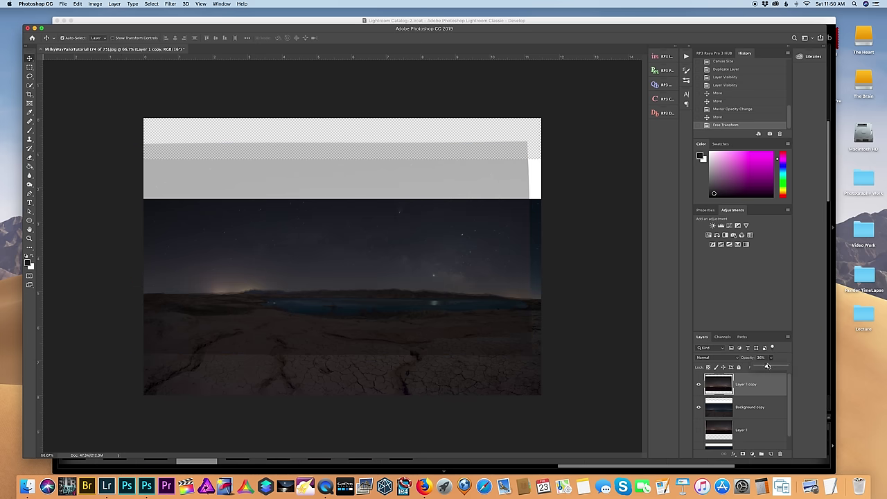
left_click_drag(763, 366, 824, 366)
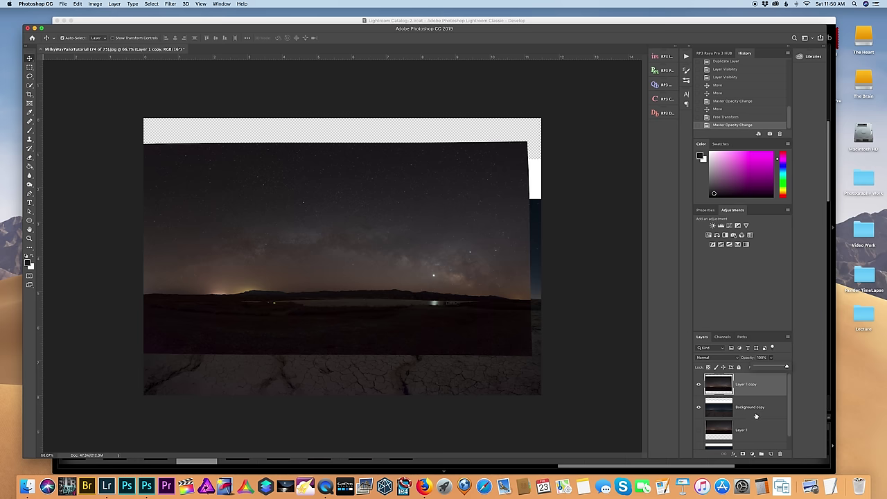
left_click_drag(752, 415, 753, 383)
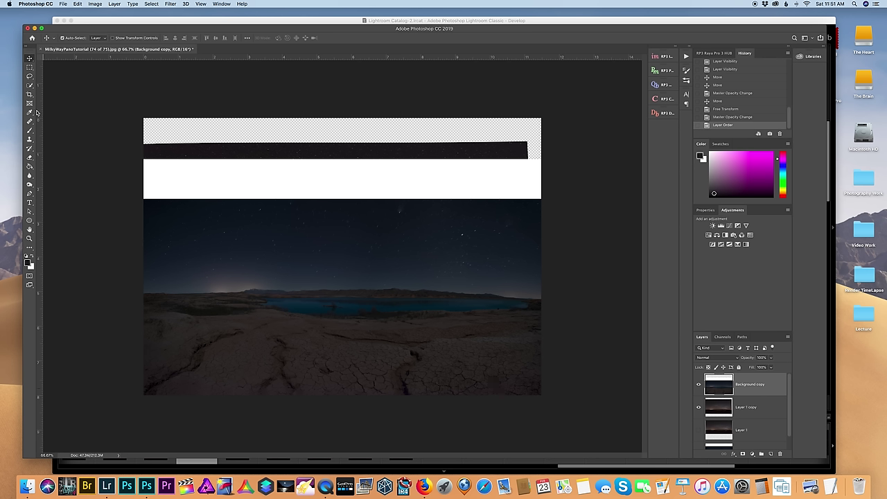
Select the Background copy's sky down to the horizon with Quick Selection, delete it and deselect.
left_click(30, 85)
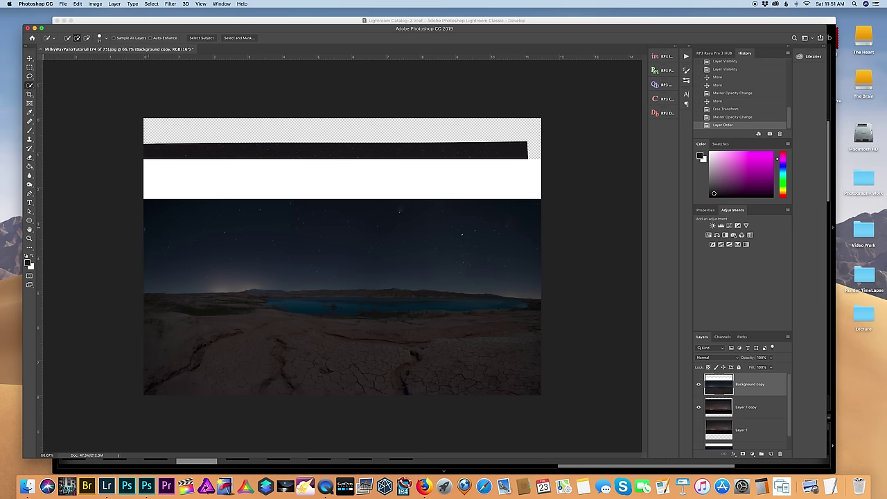
mouse_move(175, 229)
left_mouse_down()
mouse_move(487, 240)
mouse_move(474, 235)
left_mouse_up()
key("Delete")
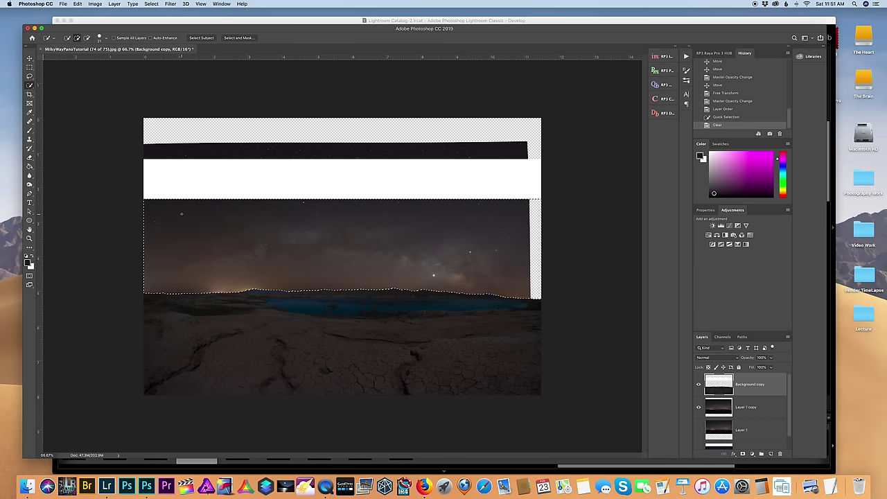
key("super+d")
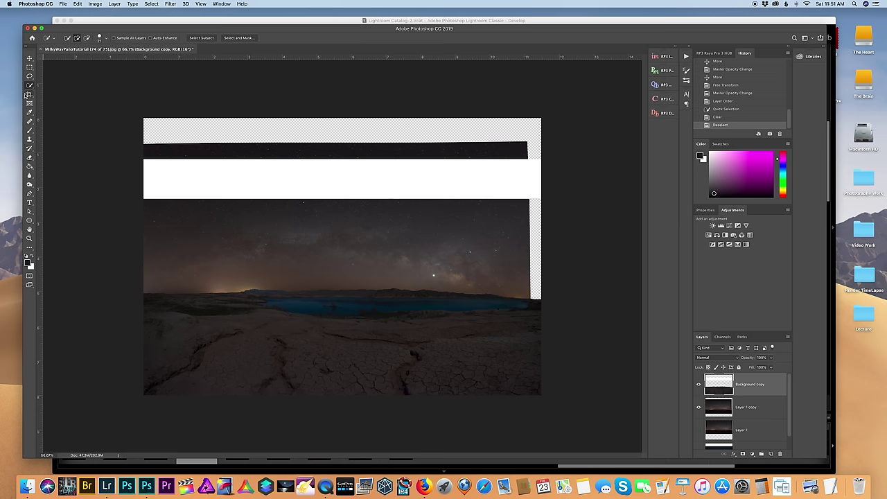
Erase the remaining white band above the sky on the Background copy with a large eraser brush.
left_click(29, 166)
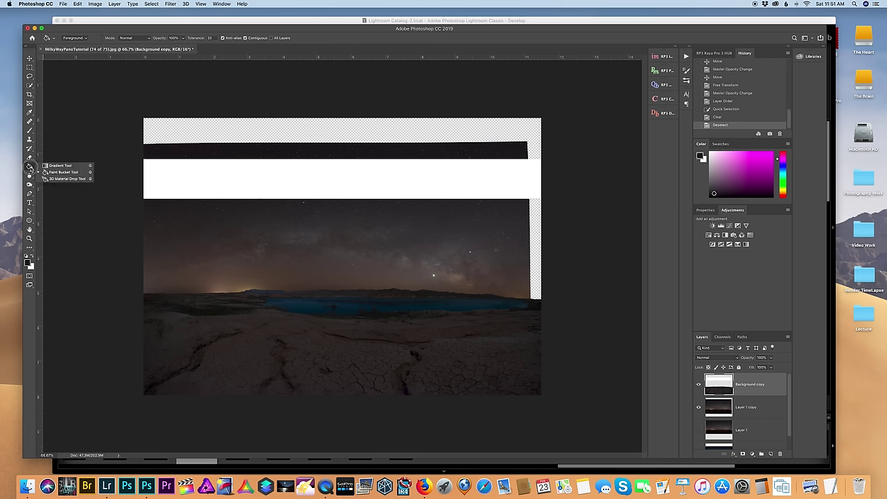
left_click(30, 158)
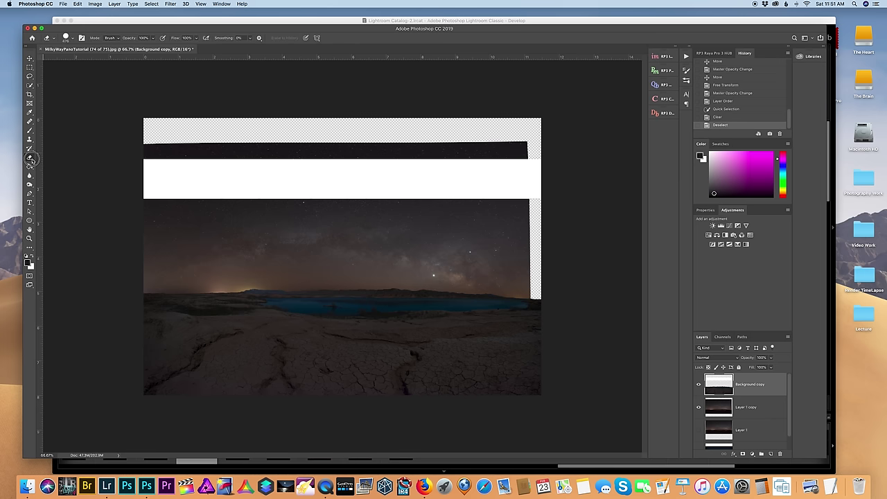
mouse_move(154, 170)
left_mouse_down()
mouse_move(576, 187)
mouse_move(170, 169)
mouse_move(520, 167)
left_mouse_up()
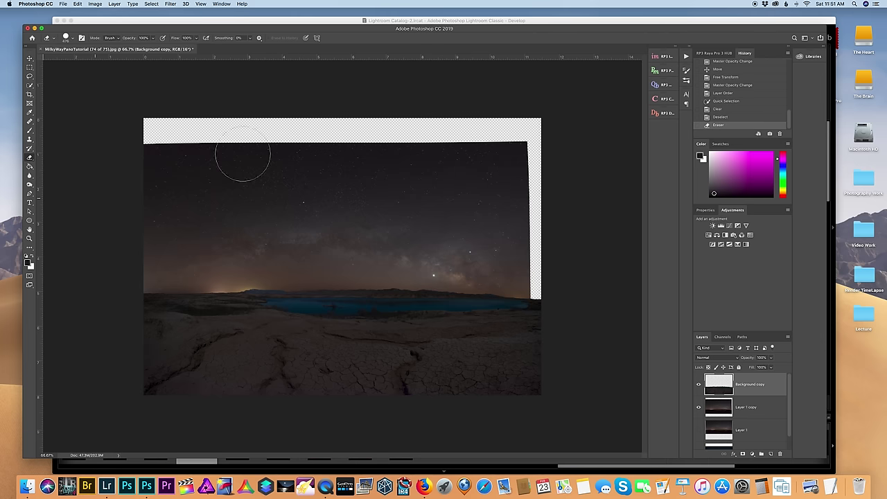
left_click_drag(566, 231, 149, 185)
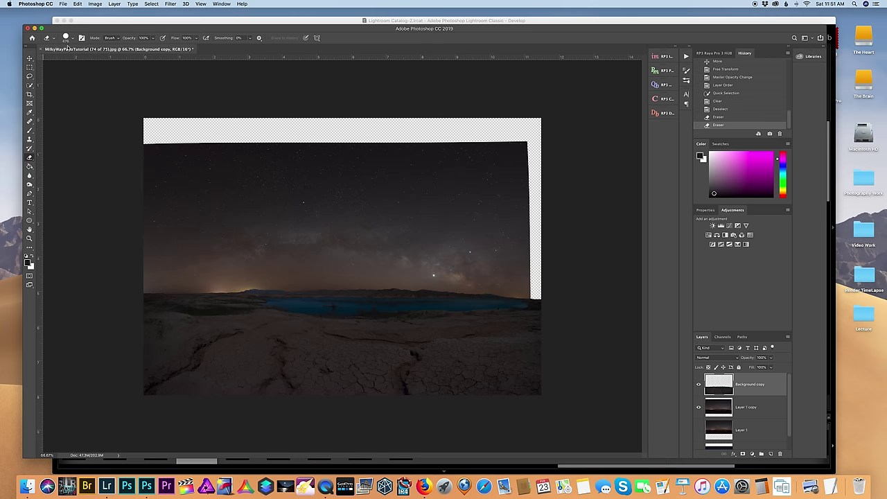
left_click(29, 59)
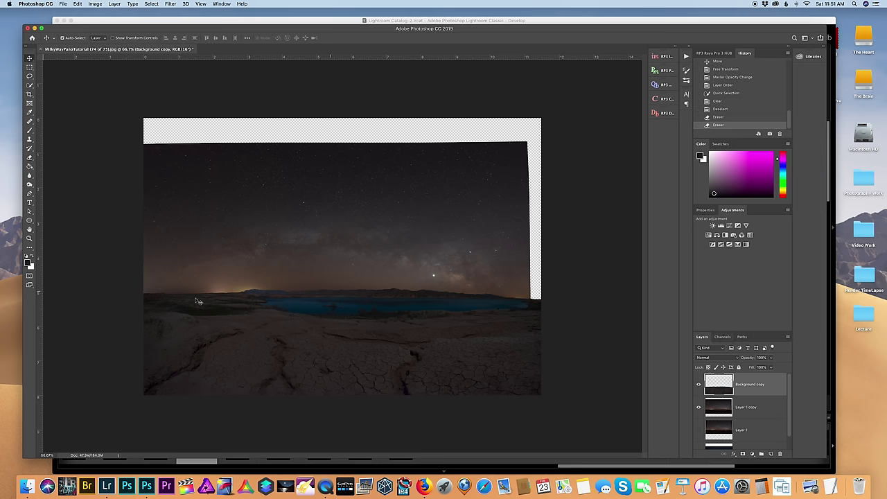
Crop the image to remove the empty areas along the upper edge and right side and trim the left side slightly.
left_click(29, 94)
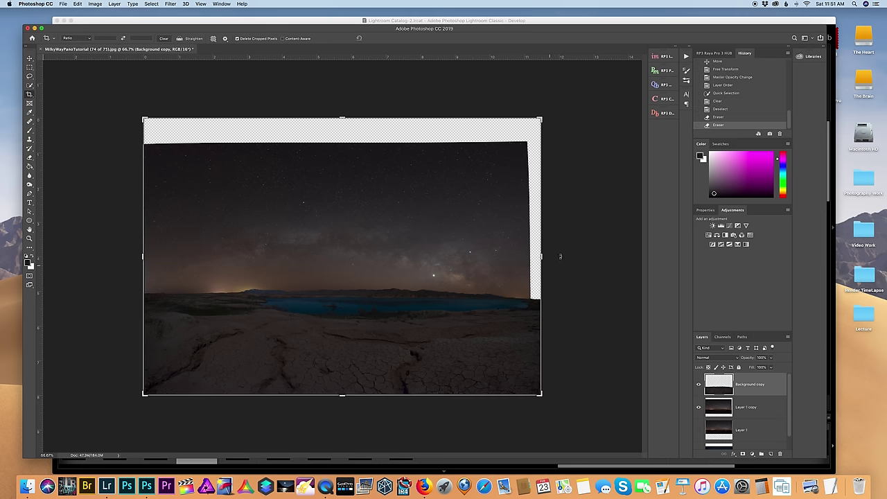
left_click_drag(541, 257, 542, 251)
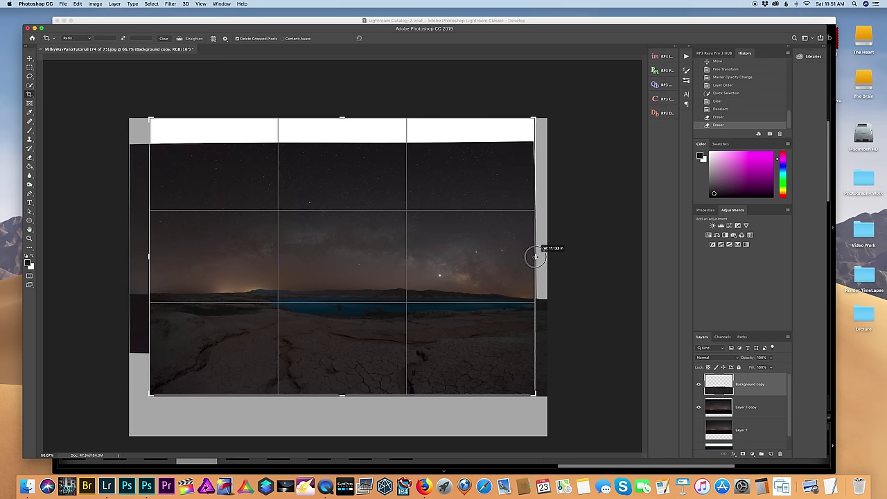
left_click_drag(342, 118, 342, 134)
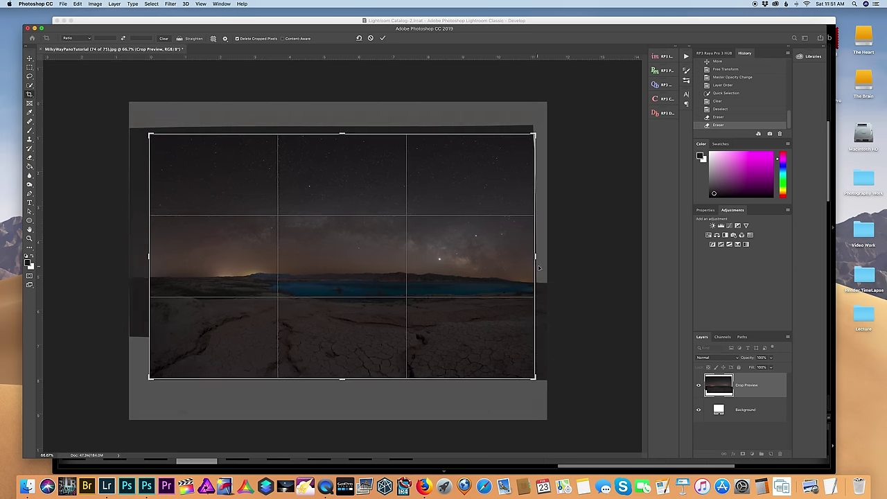
left_click_drag(536, 257, 533, 253)
left_click_drag(148, 257, 153, 257)
key("Return")
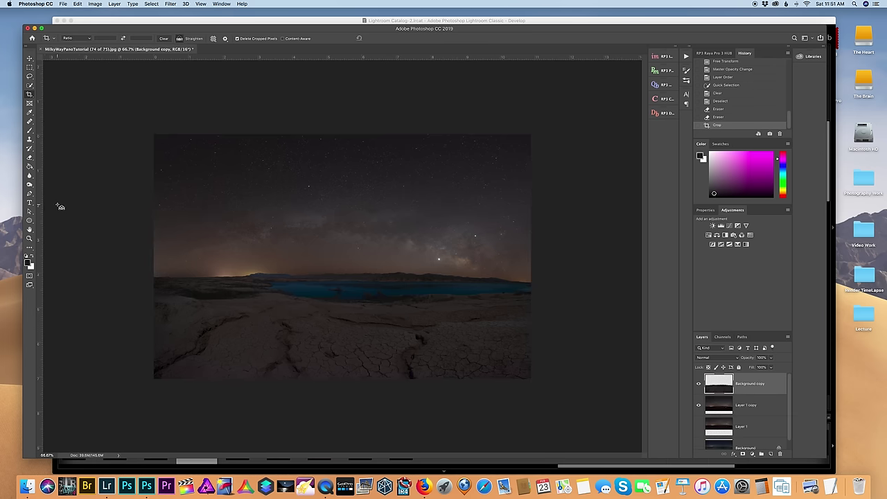
Check the blended horizon at 100% and duplicate the Background copy layer.
key("super+1")
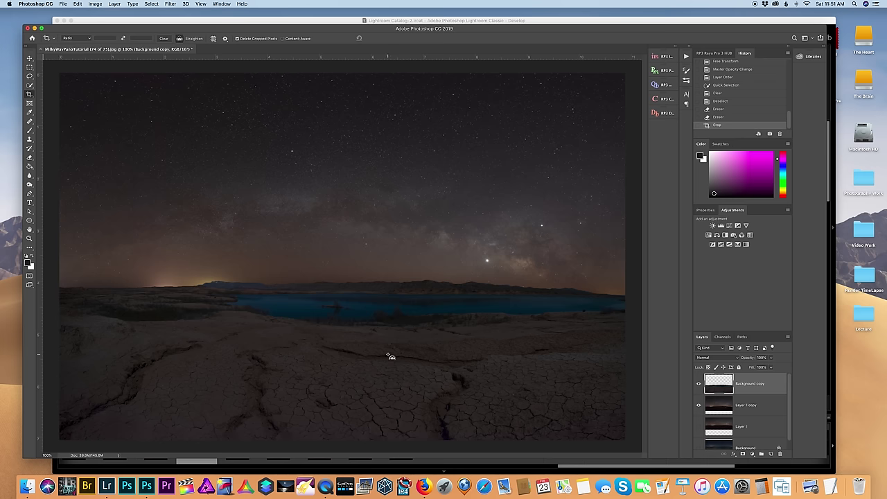
key("super+minus")
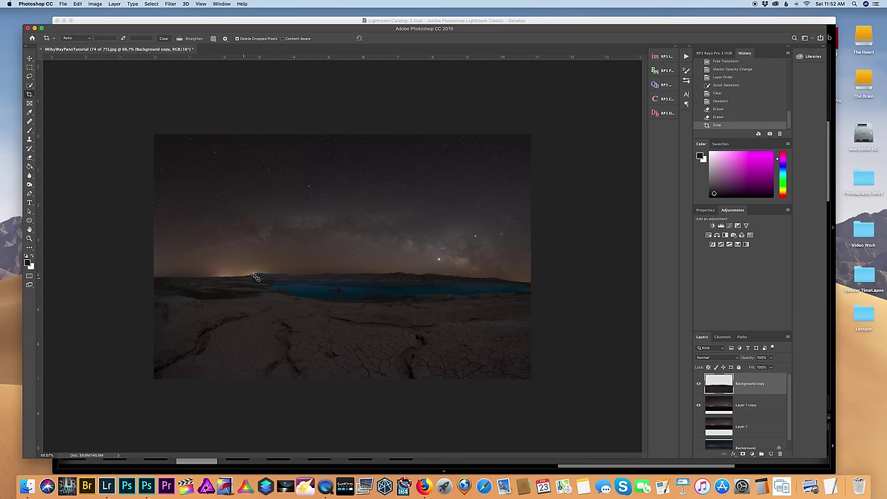
scroll(722, 376, "down", 1)
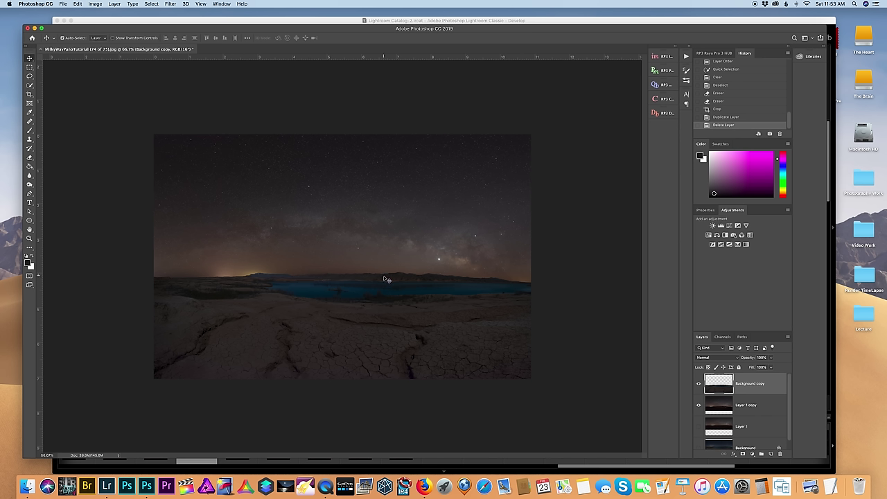
left_click_drag(759, 388, 771, 453)
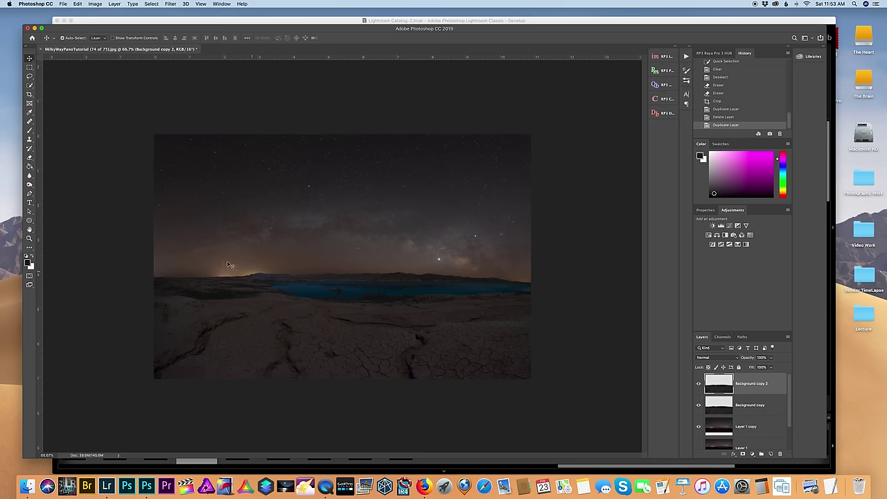
Darken the land along the left part of the horizon with the Burn tool, using an 81 px soft brush, Shadows range and 1% exposure.
key("super+plus")
key("super+plus")
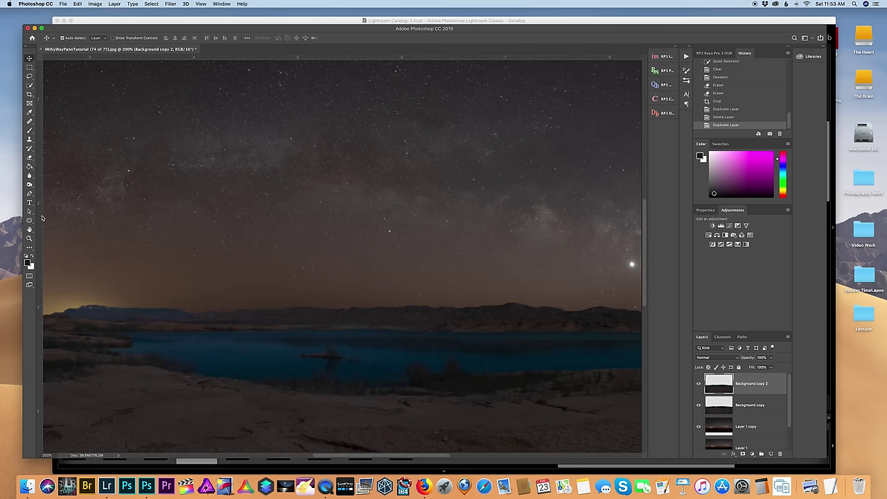
scroll(292, 320, "left", 6)
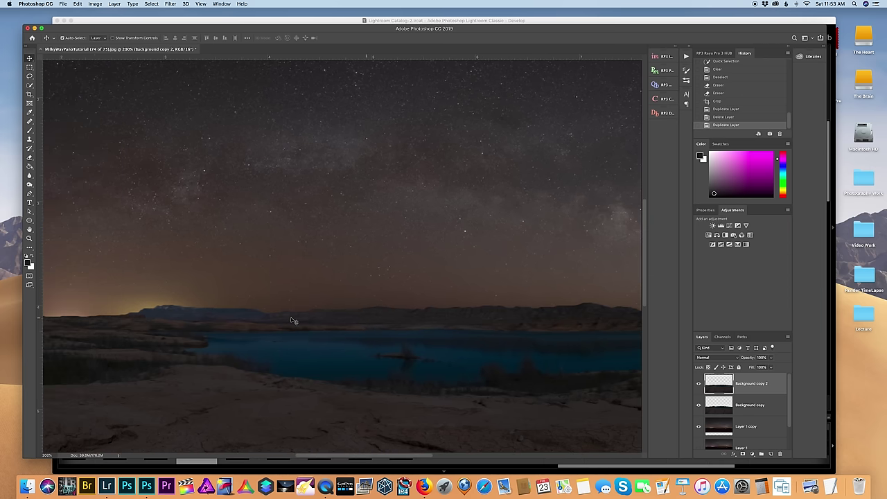
left_click(29, 184)
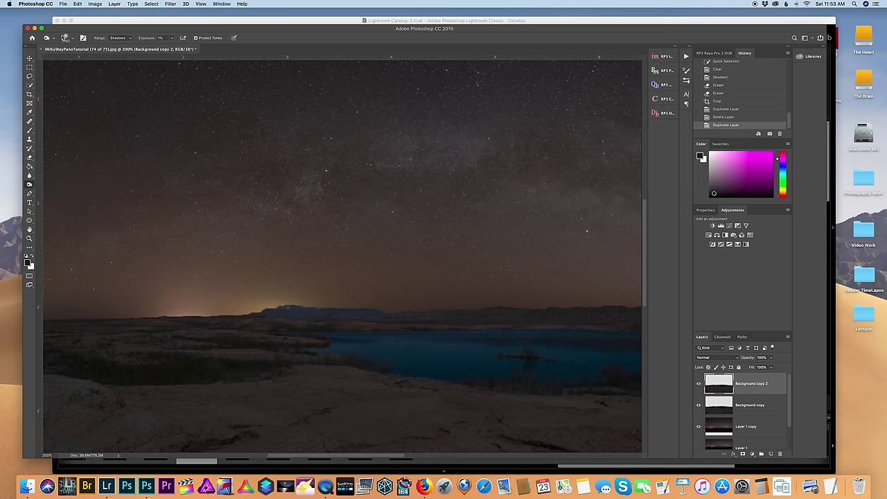
left_click(64, 37)
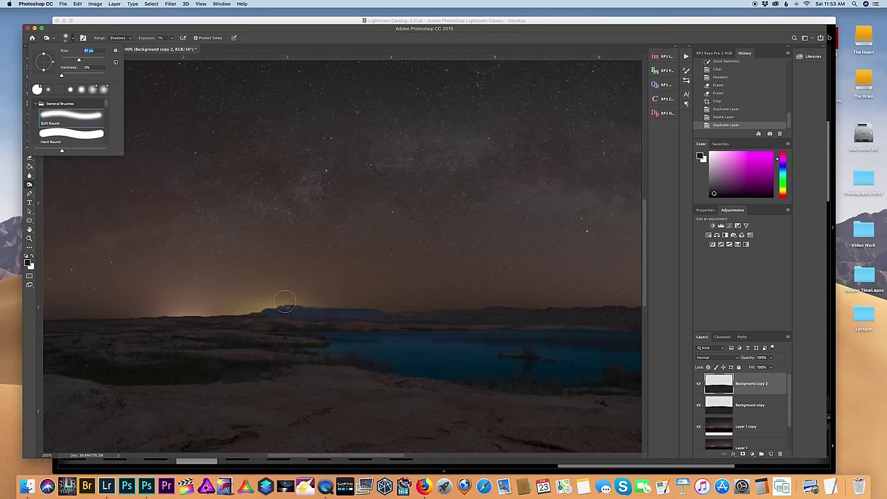
left_click(127, 41)
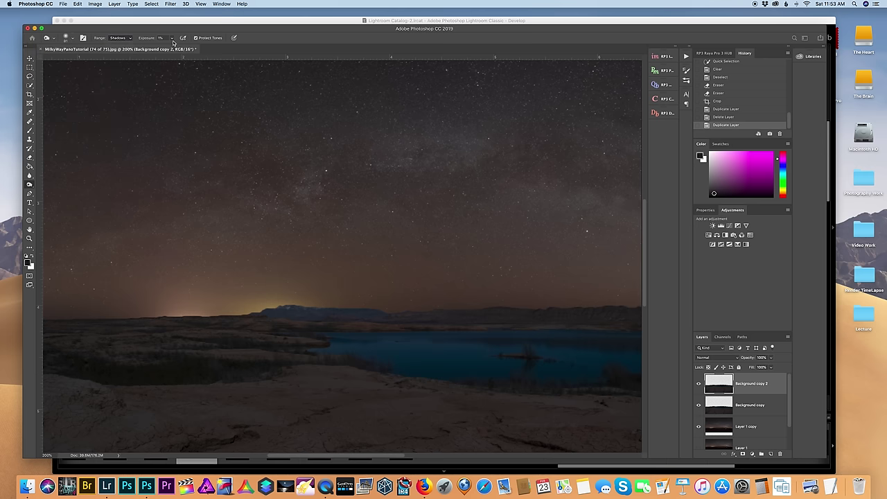
scroll(302, 309, "up", 1)
mouse_move(248, 322)
left_mouse_down()
mouse_move(429, 323)
mouse_move(141, 330)
mouse_move(360, 326)
mouse_move(185, 347)
mouse_move(192, 330)
mouse_move(160, 358)
mouse_move(351, 346)
mouse_move(342, 330)
mouse_move(251, 336)
left_mouse_up()
scroll(423, 326, "left", 2)
scroll(210, 346, "left", 4)
scroll(273, 356, "right", 4)
mouse_move(79, 336)
left_mouse_down()
mouse_move(234, 388)
mouse_move(187, 356)
mouse_move(269, 346)
mouse_move(362, 368)
mouse_move(348, 356)
mouse_move(511, 346)
mouse_move(360, 318)
mouse_move(272, 330)
left_mouse_up()
Burn the distant hills along the middle and right parts of the horizon with the 81 px brush, Shadows range and 1% exposure.
scroll(277, 328, "right", 3)
mouse_move(408, 339)
left_mouse_down()
mouse_move(475, 317)
mouse_move(362, 323)
mouse_move(584, 320)
mouse_move(368, 316)
left_mouse_up()
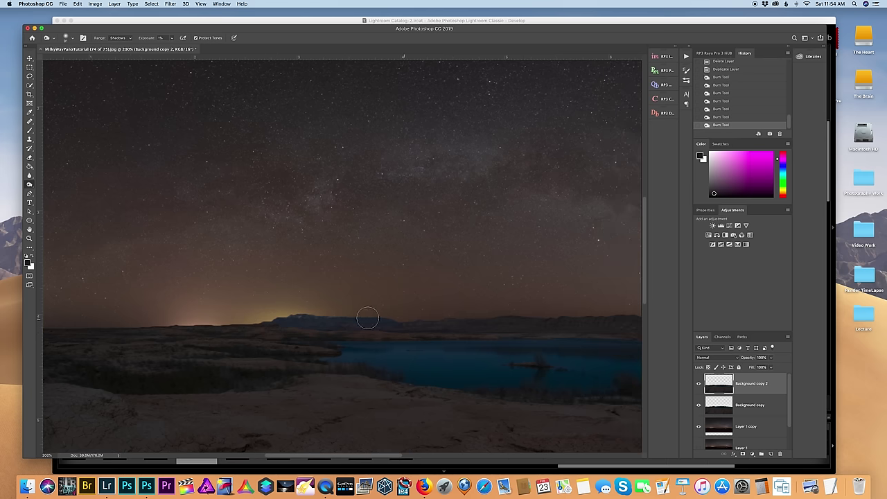
scroll(444, 325, "right", 4)
mouse_move(444, 323)
left_mouse_down()
mouse_move(261, 321)
mouse_move(579, 318)
mouse_move(320, 324)
left_mouse_up()
scroll(321, 323, "right", 4)
scroll(311, 326, "right", 8)
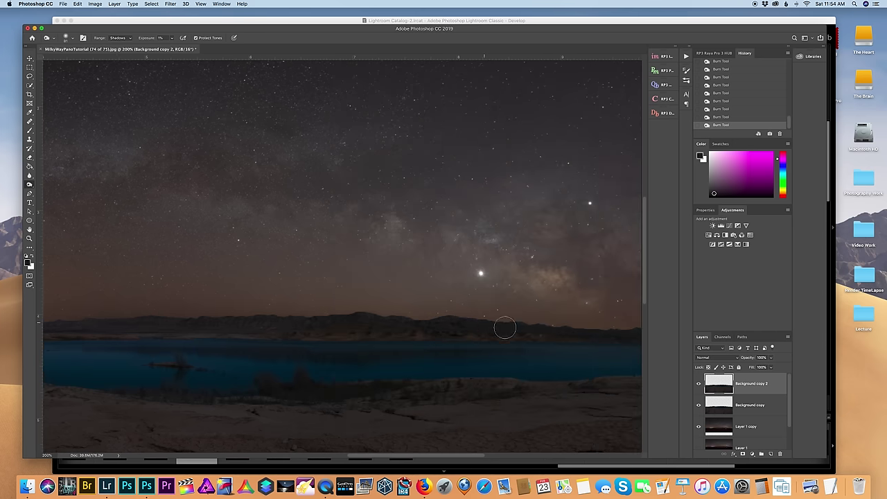
scroll(272, 339, "left", 5)
scroll(272, 340, "left", 1)
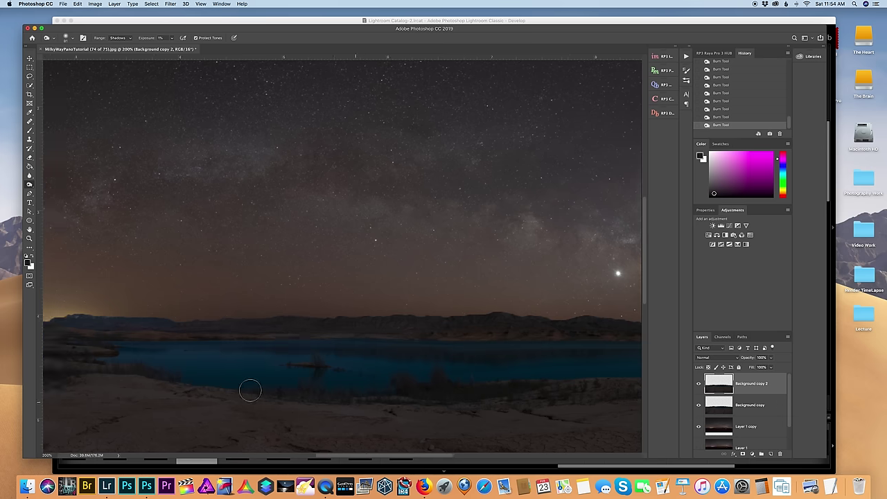
scroll(172, 337, "left", 12)
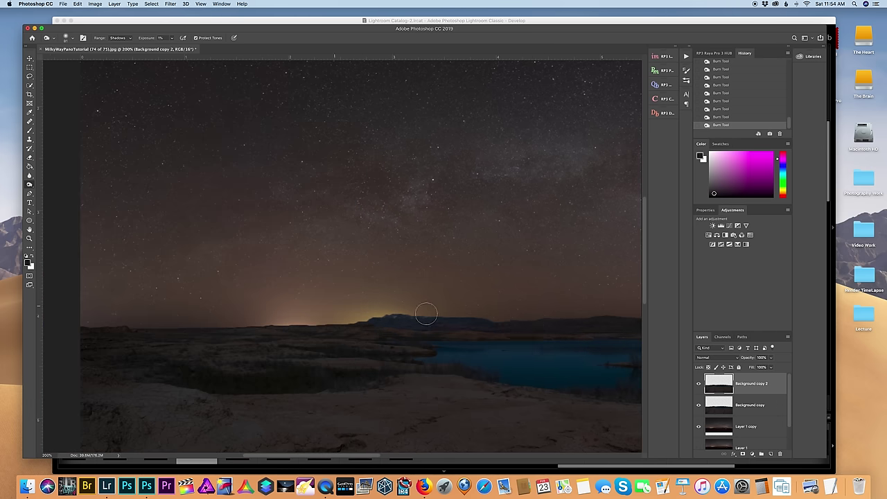
Toggle the Background copy 2 layer to compare the burning, and burn further along the far shore and hills.
key("super+minus")
key("super+minus")
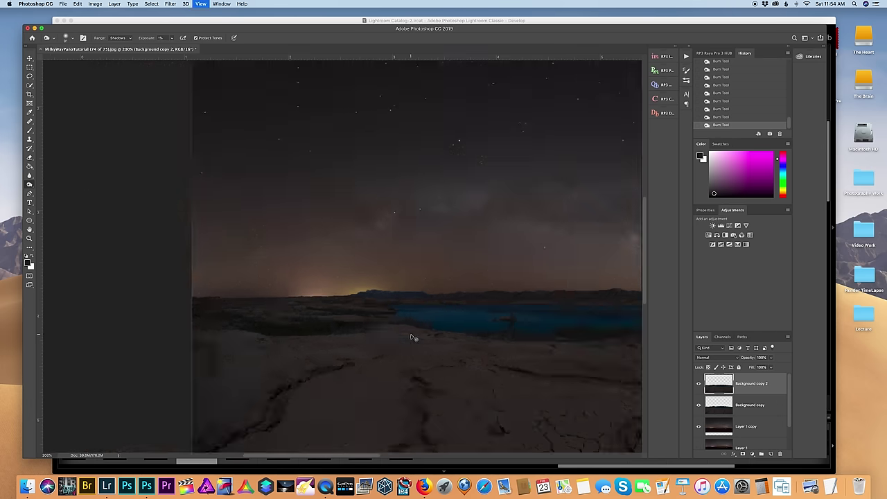
left_click(700, 385)
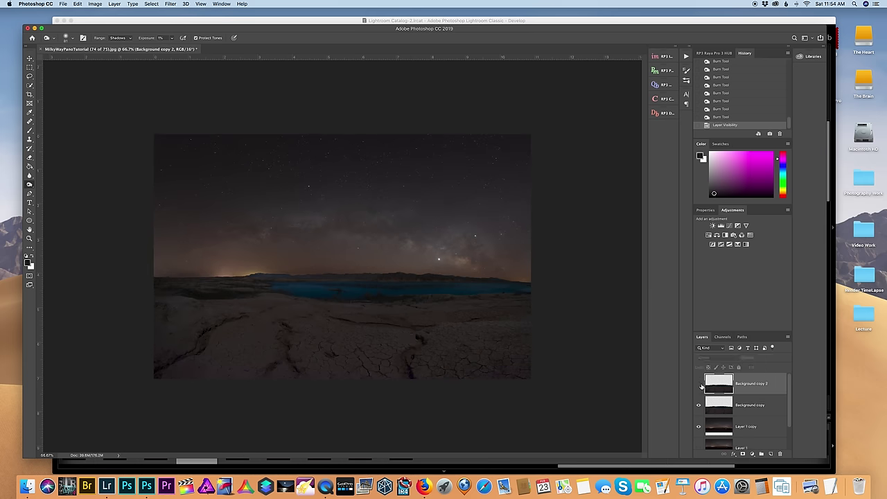
left_click(699, 384)
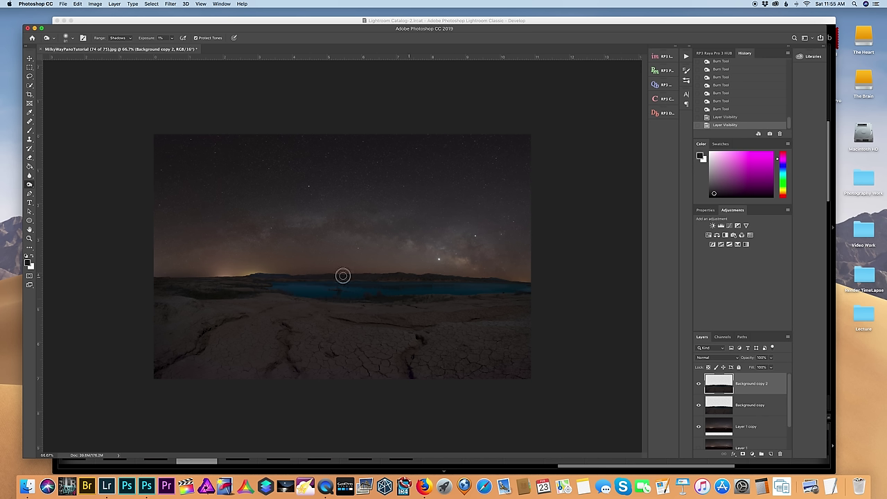
left_click_drag(343, 276, 520, 284)
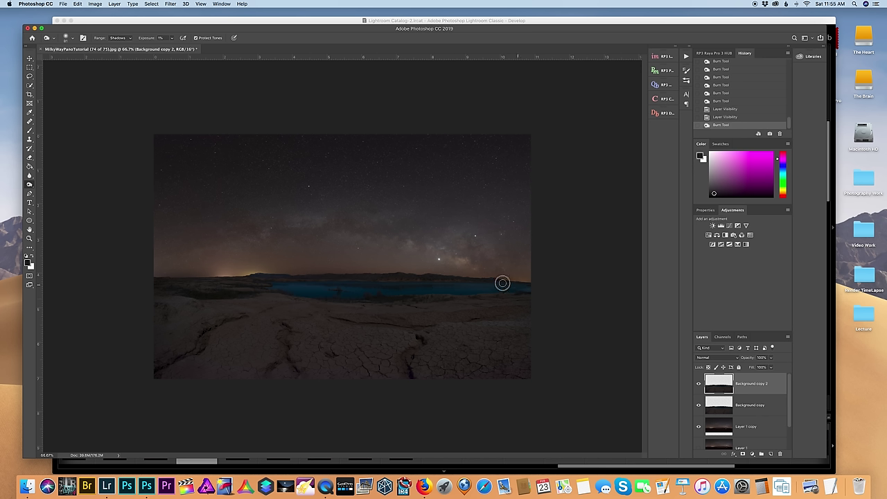
mouse_move(360, 283)
left_mouse_down()
mouse_move(273, 289)
mouse_move(283, 285)
mouse_move(270, 271)
left_mouse_up()
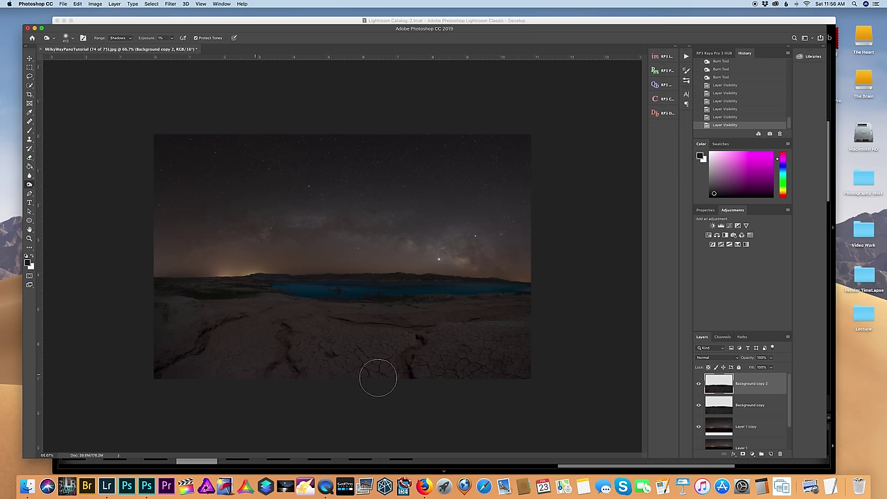
Duplicate the Background copy 2 layer and set the duplicate's blend mode to Color.
left_click_drag(758, 386, 770, 453)
left_click(717, 357)
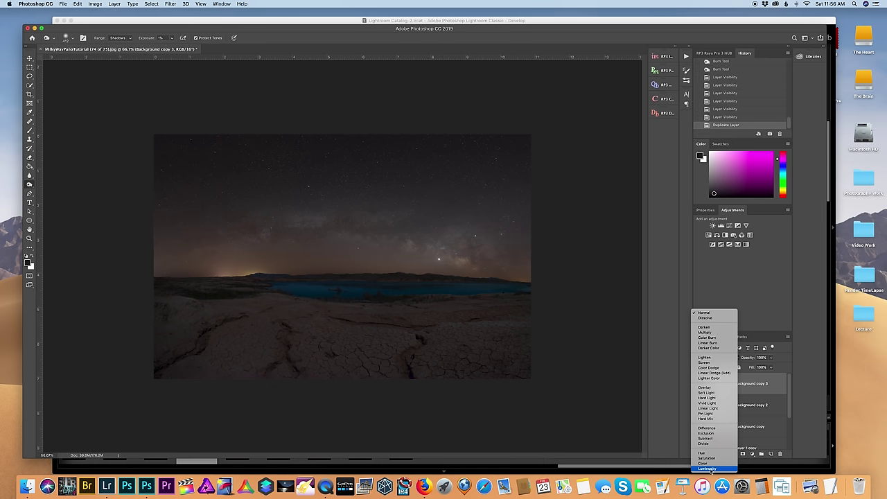
left_click(708, 463)
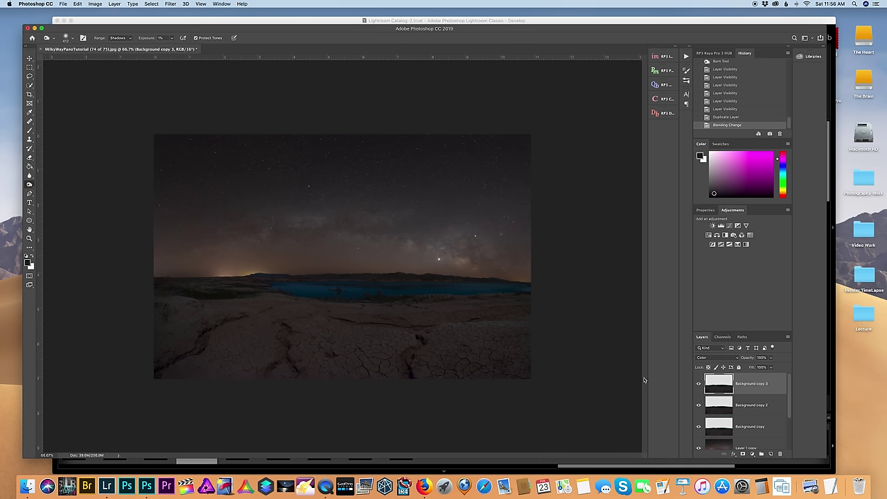
Paint a sampled brown ground color over the discolored left foreground with a 140 px brush at 30% opacity.
key("super+equal")
key("super+equal")
scroll(478, 270, "down", 2)
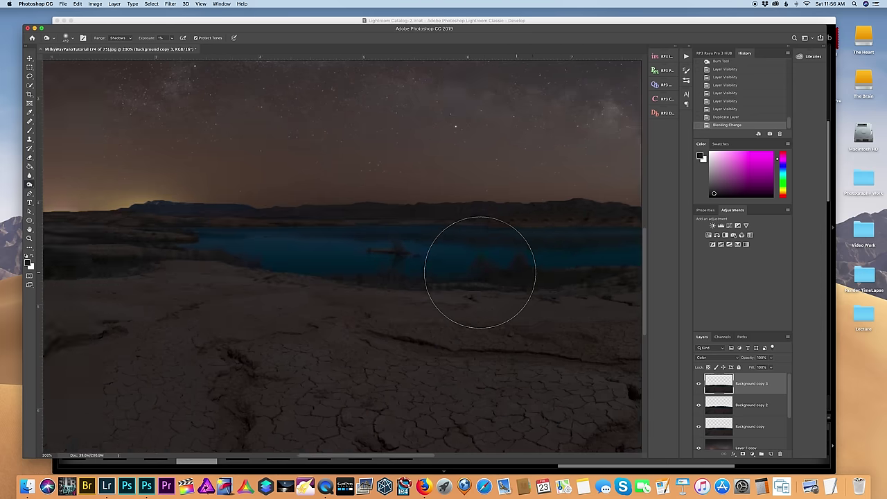
scroll(480, 272, "down", 4)
scroll(480, 272, "left", 4)
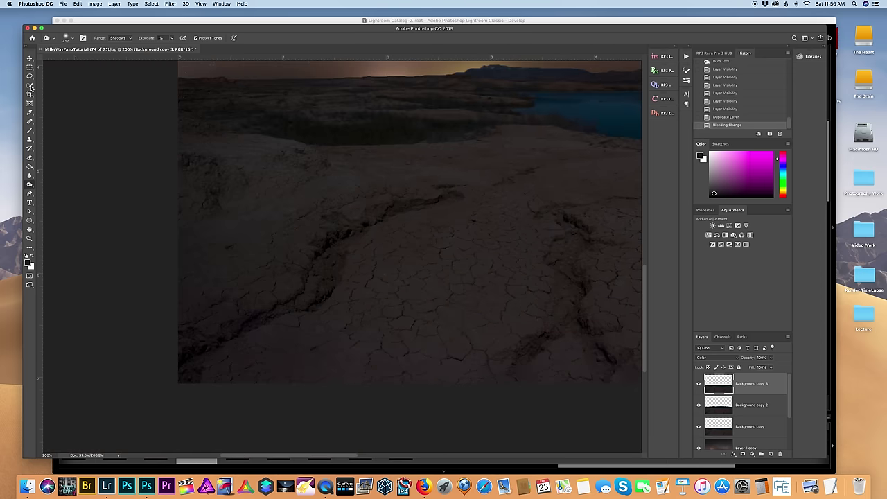
left_click(30, 131)
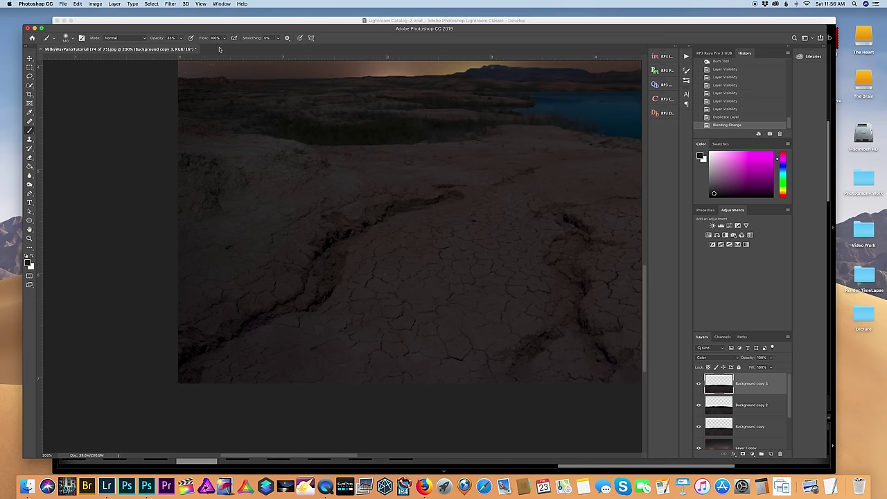
left_click_drag(180, 40, 179, 48)
left_click(453, 250, "alt")
left_click(218, 316)
left_click(207, 364)
left_click(253, 333)
left_click(233, 329)
left_click(228, 356)
left_click(319, 366)
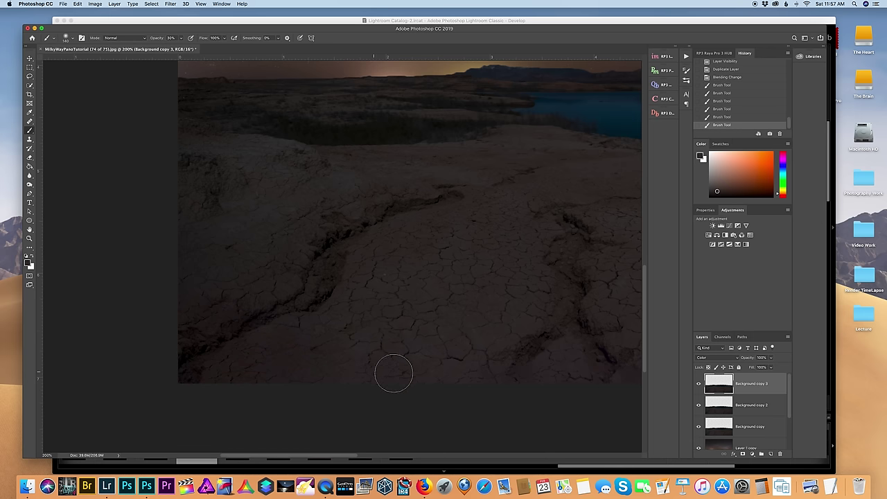
left_click(410, 368)
left_click(200, 289)
Continue painting the brown color along the lower foreground toward the right, enlarging the brush to 332 px.
scroll(435, 406, "right", 5)
left_click(295, 366)
left_click(481, 372)
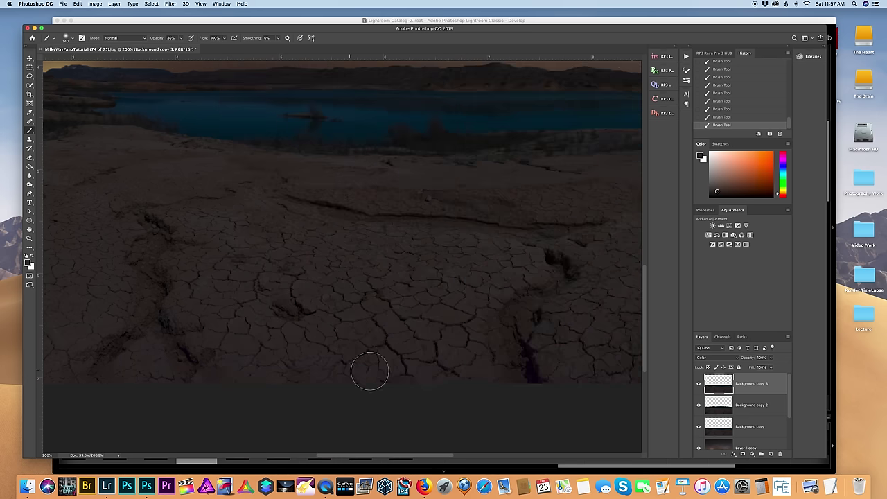
key("super+minus")
key("super+minus")
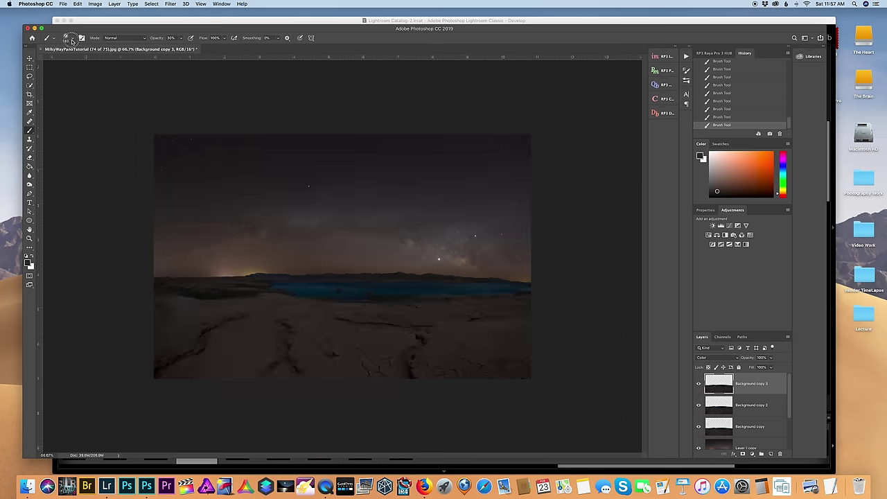
left_click(72, 41)
left_click(464, 383)
Compare the foreground color with the Background copy 3 layer hidden and shown, at 100% and zoomed out.
left_click(698, 383)
left_click(698, 384)
left_click(698, 384)
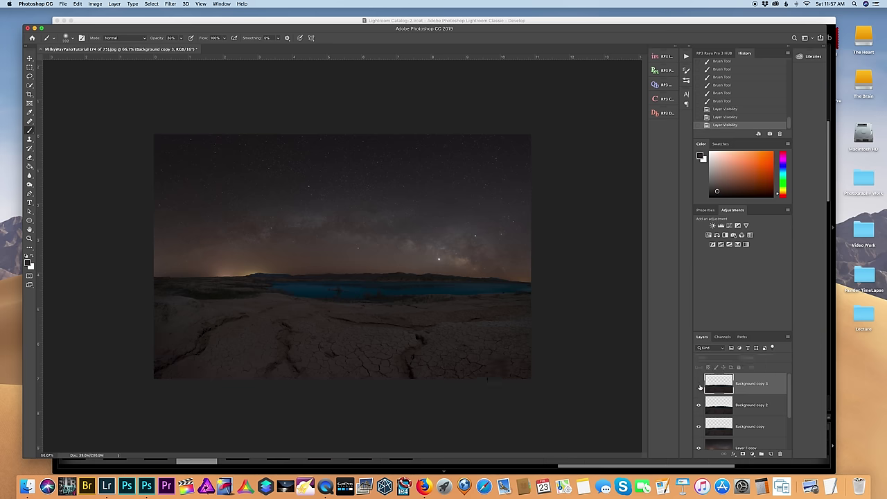
key("super+1")
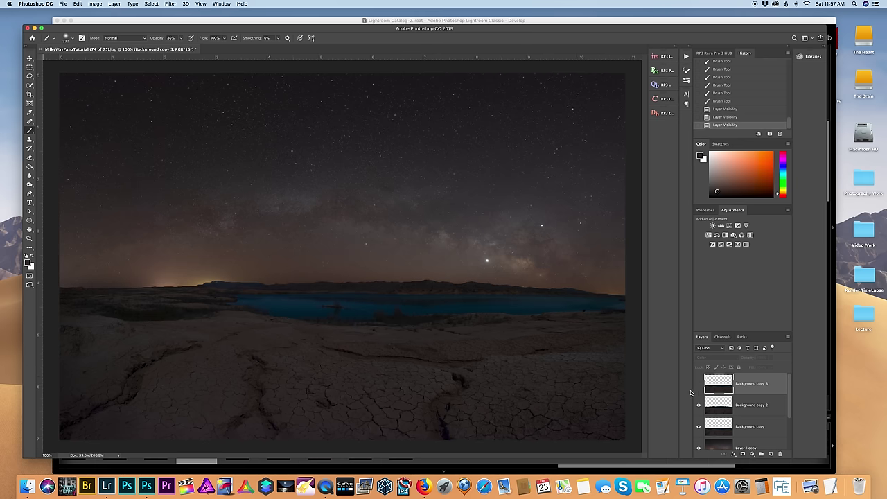
left_click(699, 384)
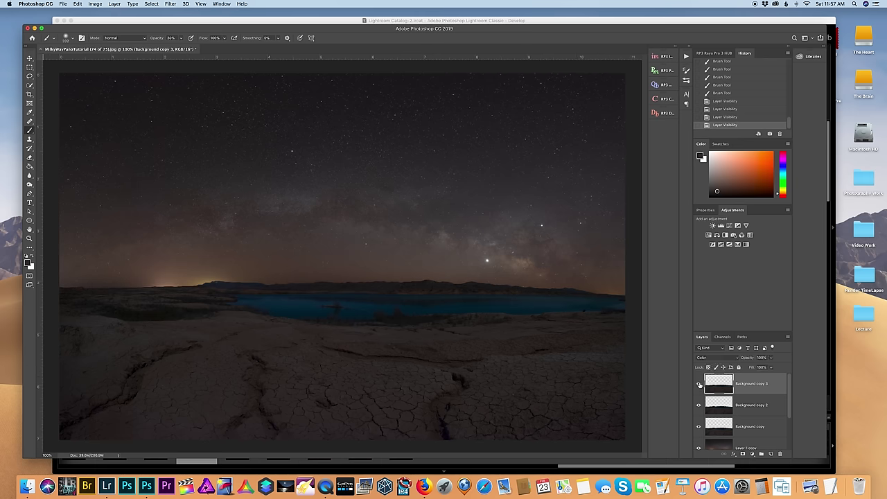
left_click(699, 384)
left_click(699, 384)
key("super+minus")
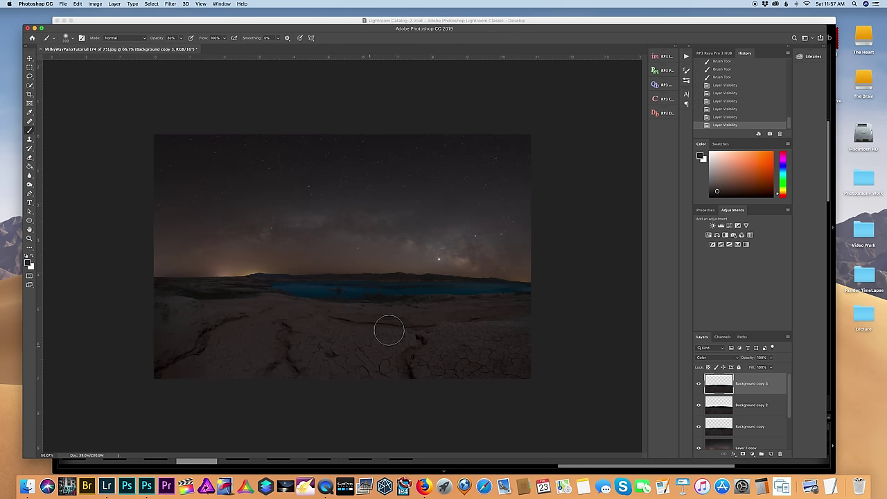
Brighten the Milky Way on Layer 1 copy with the Dodge tool, using the Highlights range and 1% exposure.
scroll(766, 392, "down", 2)
left_click(748, 409)
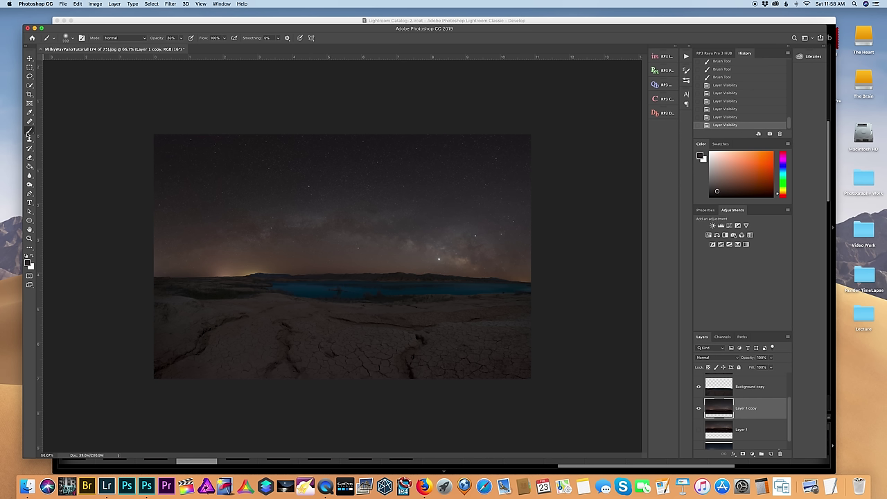
left_click(29, 131)
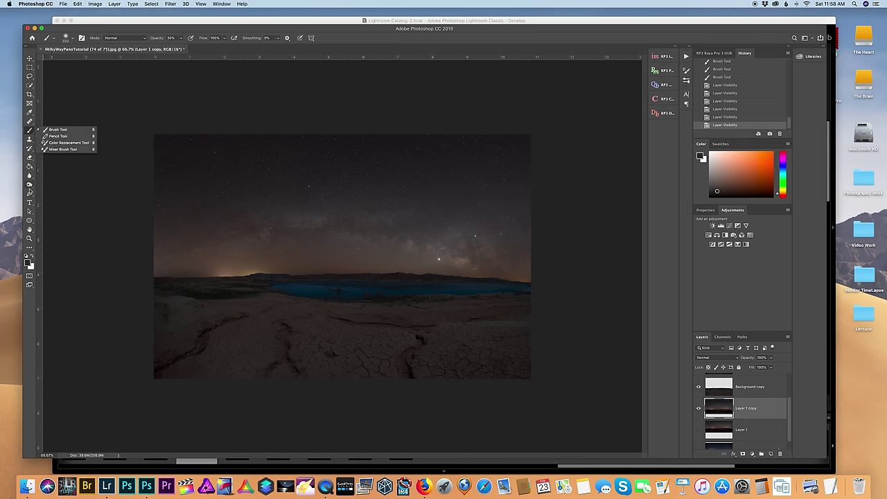
left_click(29, 184)
left_click(58, 184)
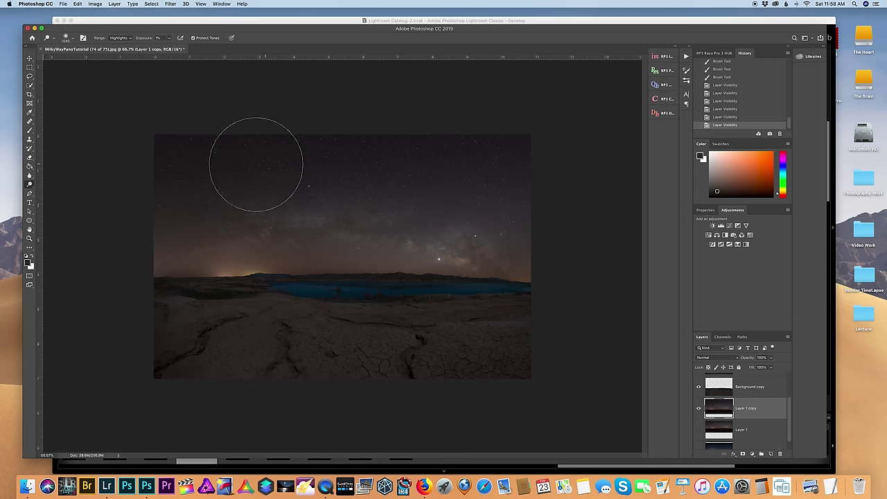
left_click(65, 38)
key("Return")
mouse_move(168, 257)
left_mouse_down()
mouse_move(323, 224)
mouse_move(619, 210)
left_mouse_up()
mouse_move(410, 287)
left_mouse_down()
mouse_move(371, 273)
mouse_move(486, 348)
left_mouse_up()
Darken areas of the sky around the Milky Way with the Burn tool, using a 252 px brush, Shadows range and 1% exposure.
key("alt+shift+s")
left_click(65, 38)
left_click_drag(94, 64, 85, 61)
key("Return")
left_click_drag(489, 248, 428, 122)
left_click_drag(189, 241, 554, 232)
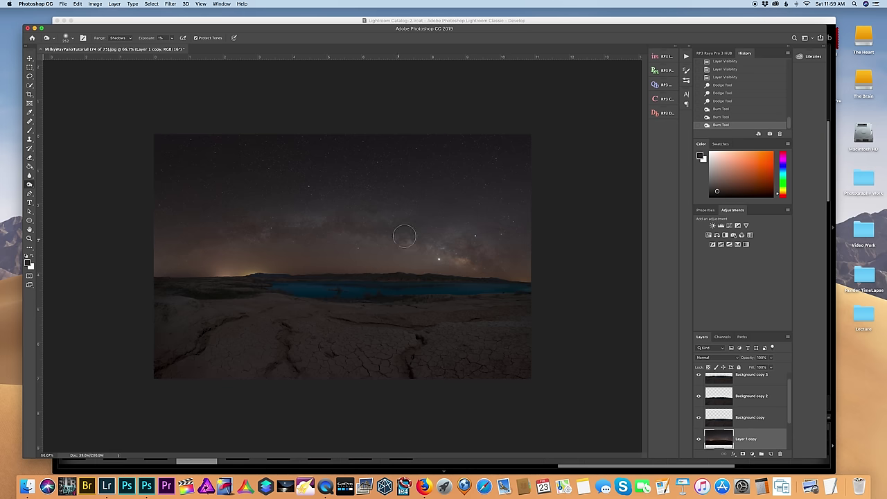
left_click(489, 256)
Dodge the Milky Way band again with a 428 px brush in the Highlights range at 1% exposure.
left_click(29, 185)
left_click(350, 200)
left_click(459, 198)
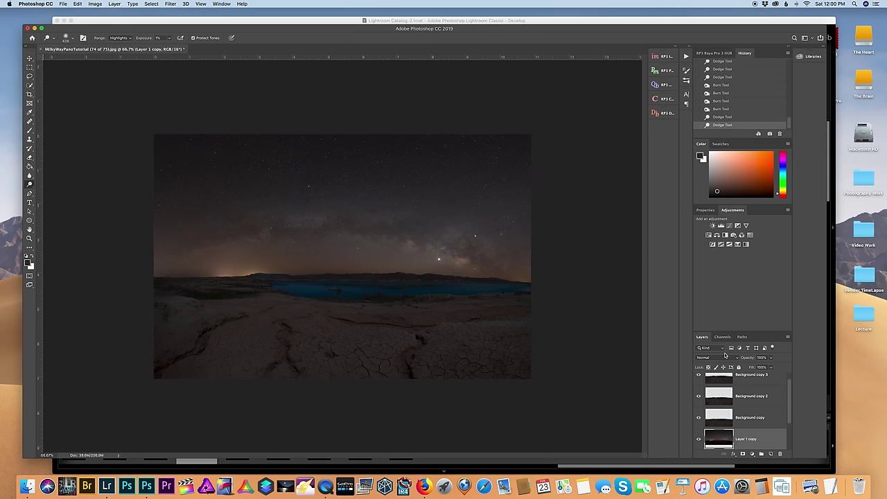
Flatten all layers into one image, close the document and return to Lightroom Classic.
scroll(788, 394, "up", 1)
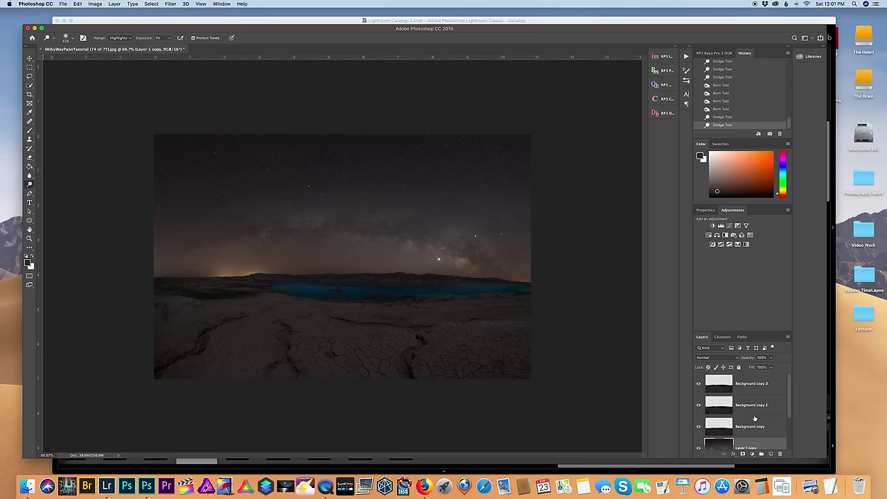
right_click(756, 386)
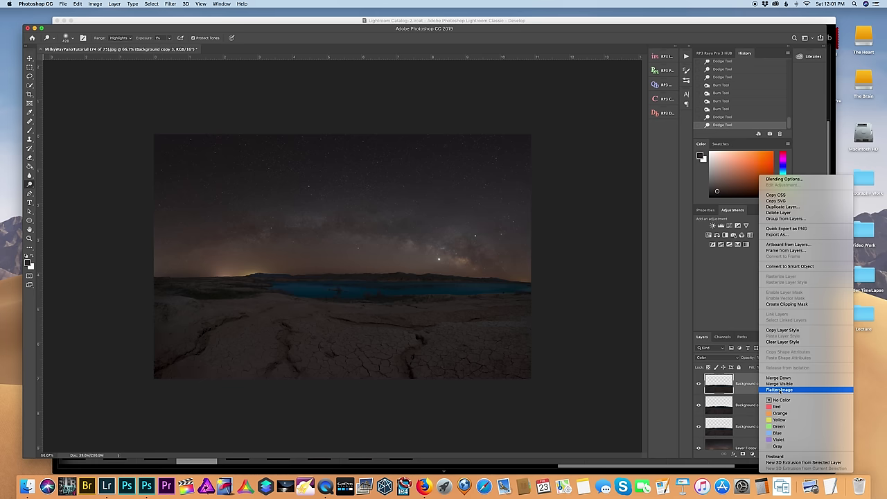
left_click(781, 392)
left_click(495, 154)
key("super+w")
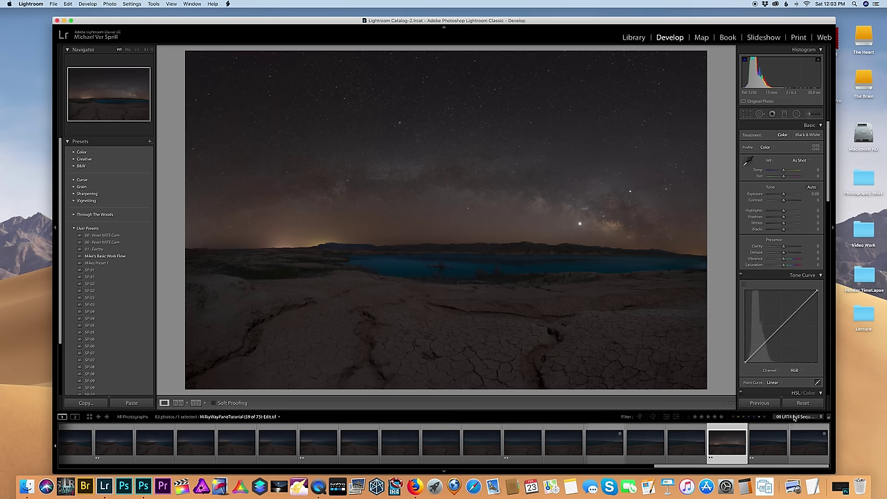
mouse_move(545, 28)
left_mouse_down()
mouse_move(518, 16)
mouse_move(535, 18)
left_mouse_up()
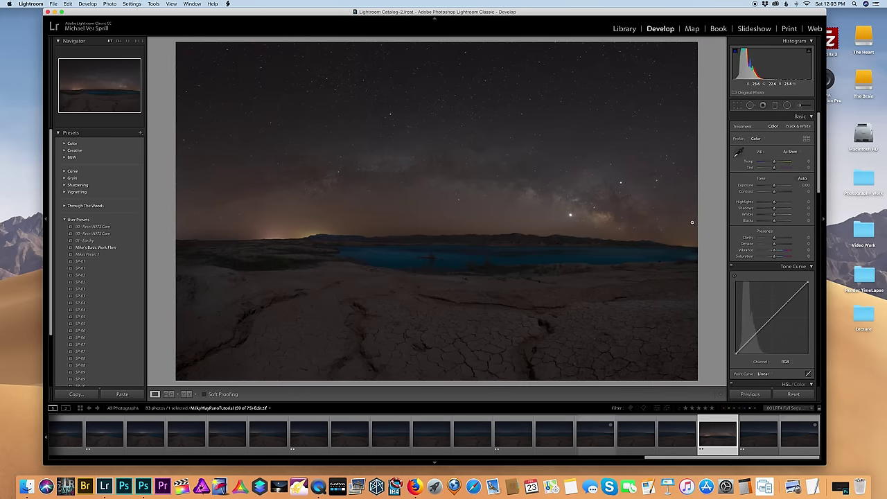
Add an inverted radial filter over the cracked foreground, raise its Clarity to 52 and set Blacks to -21.
left_click(788, 105)
left_click_drag(407, 316, 685, 376)
double_click(773, 183)
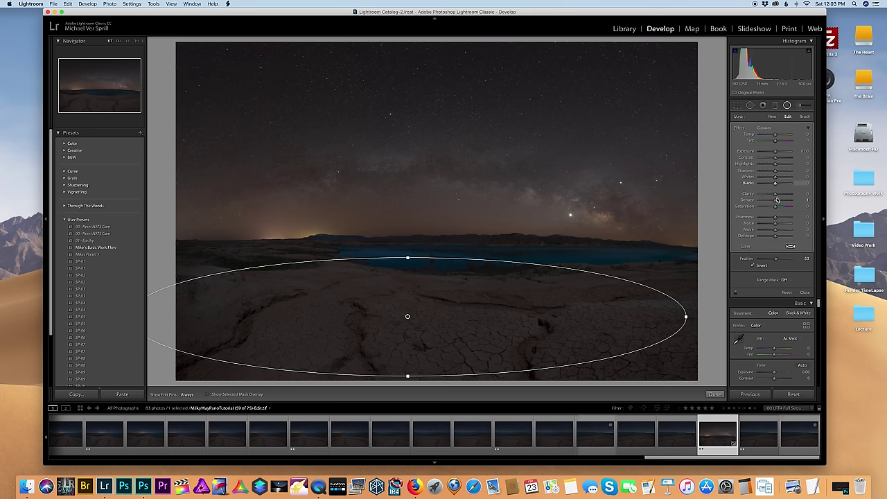
left_click(784, 196)
left_click_drag(407, 316, 429, 326)
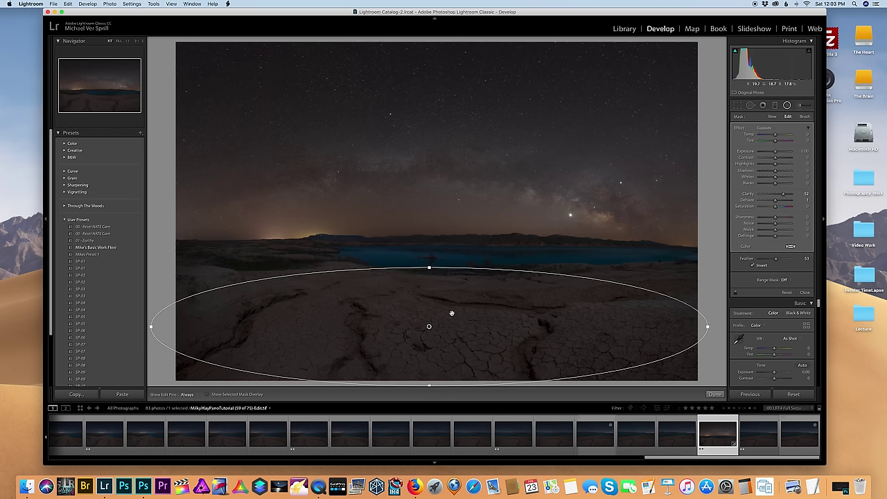
left_click_drag(784, 196, 784, 179)
left_click(714, 394)
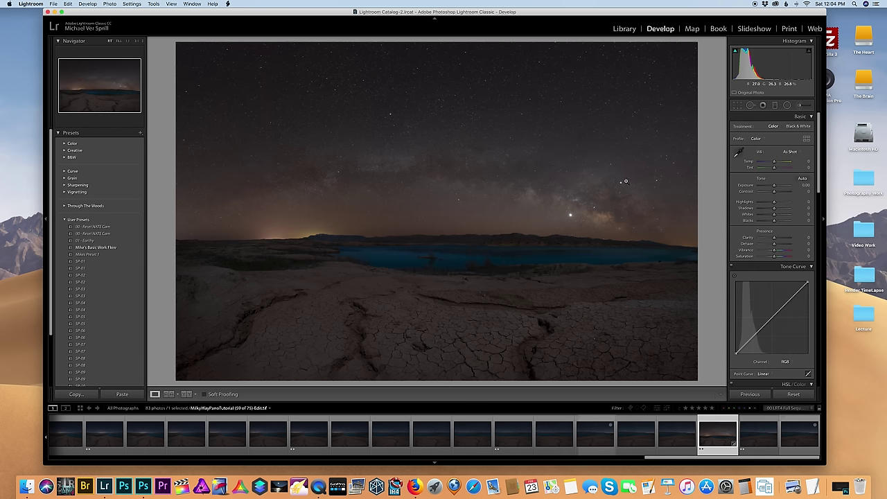
Mute the lake's color by setting the HSL Blue saturation to -45.
scroll(785, 243, "down", 3)
scroll(784, 243, "down", 4)
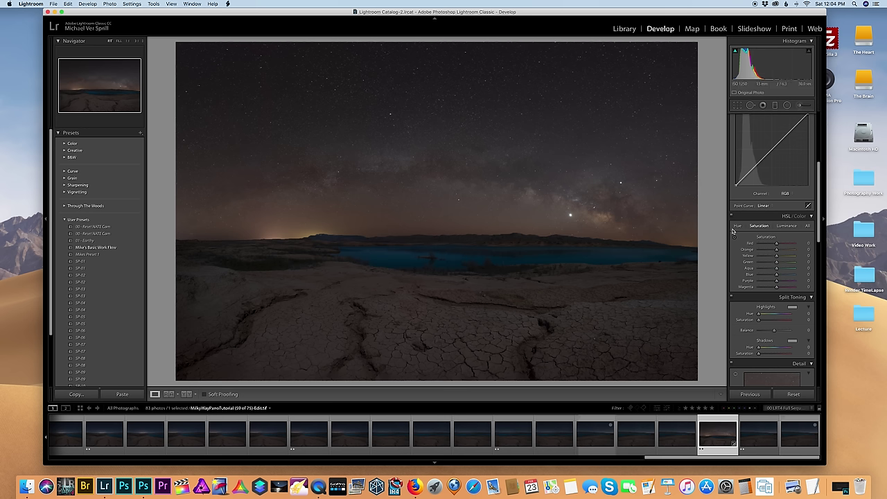
left_click(787, 226)
mouse_move(777, 274)
left_mouse_down()
mouse_move(797, 275)
mouse_move(745, 275)
mouse_move(794, 275)
mouse_move(768, 276)
left_mouse_up()
left_click(759, 226)
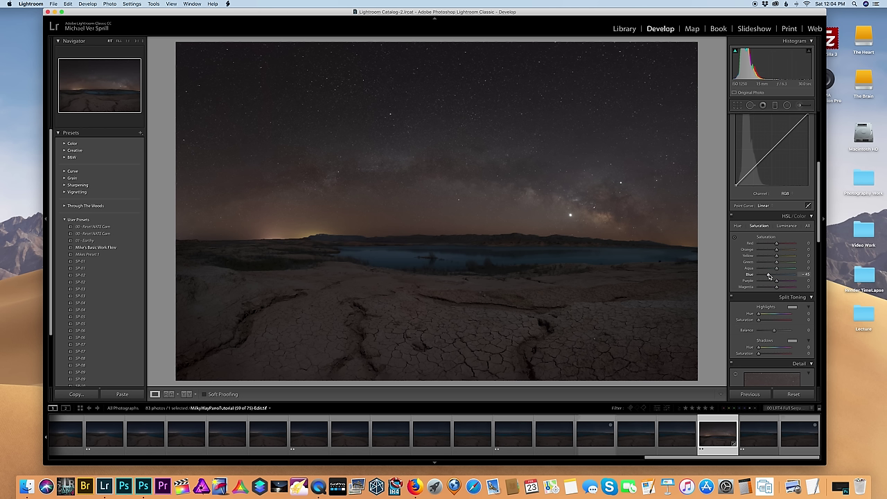
Brush a local adjustment with Blacks -12 and Clarity 39 over the Milky Way core, using size 17, feather 68 and flow 50.
key("shift+m")
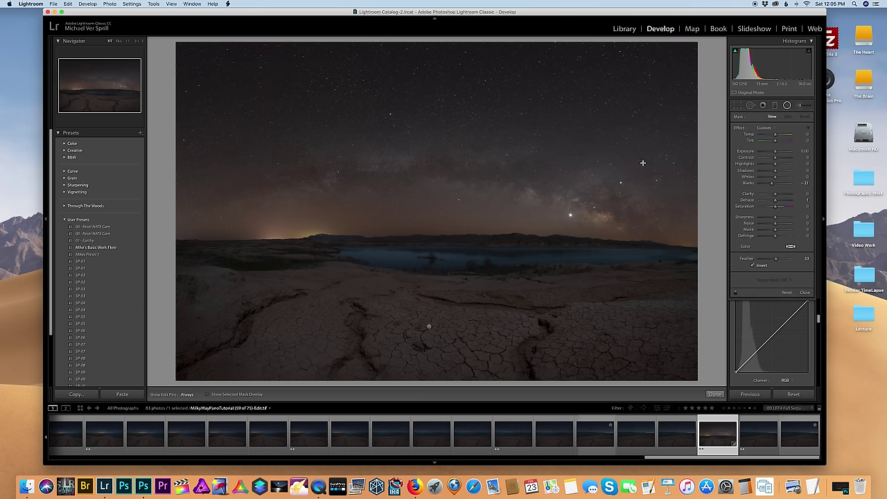
left_click(799, 105)
key("h")
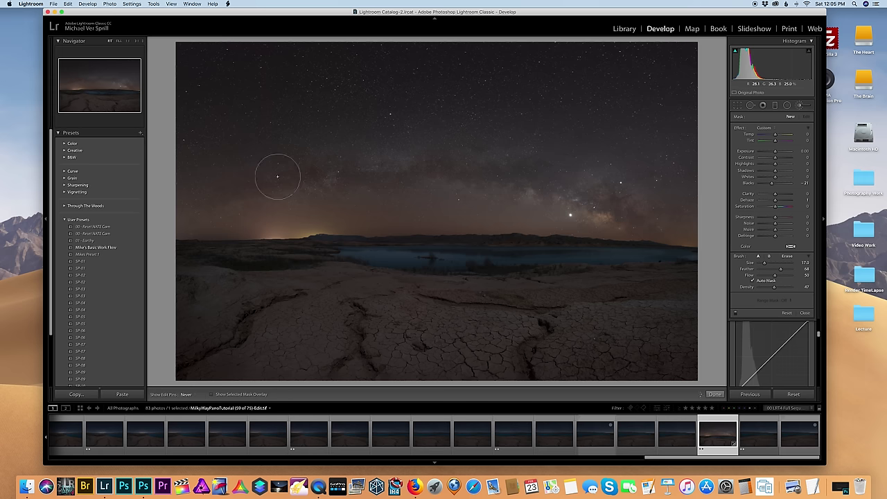
key("h")
mouse_move(771, 183)
left_mouse_down()
mouse_move(777, 195)
mouse_move(800, 195)
mouse_move(743, 200)
mouse_move(822, 199)
mouse_move(780, 200)
left_mouse_up()
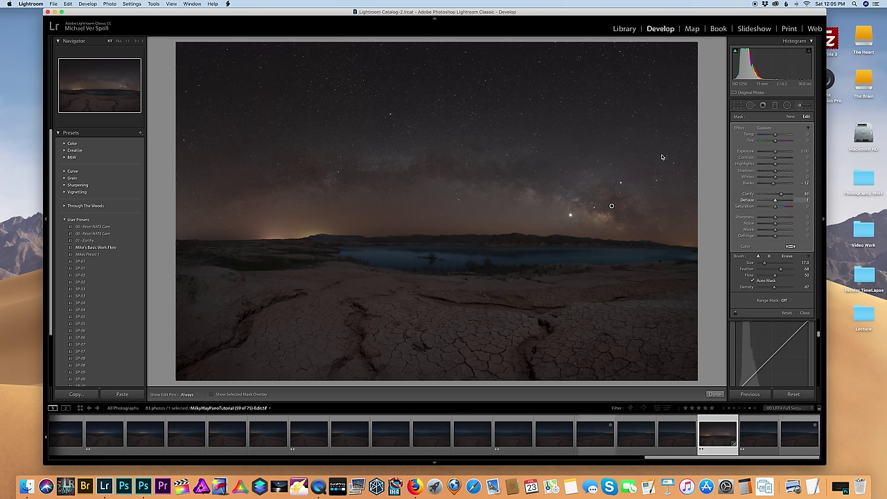
left_click(715, 394)
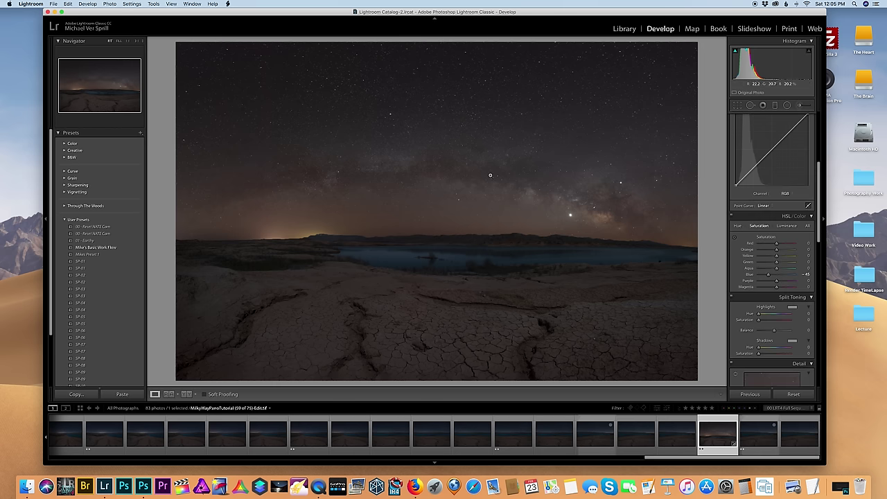